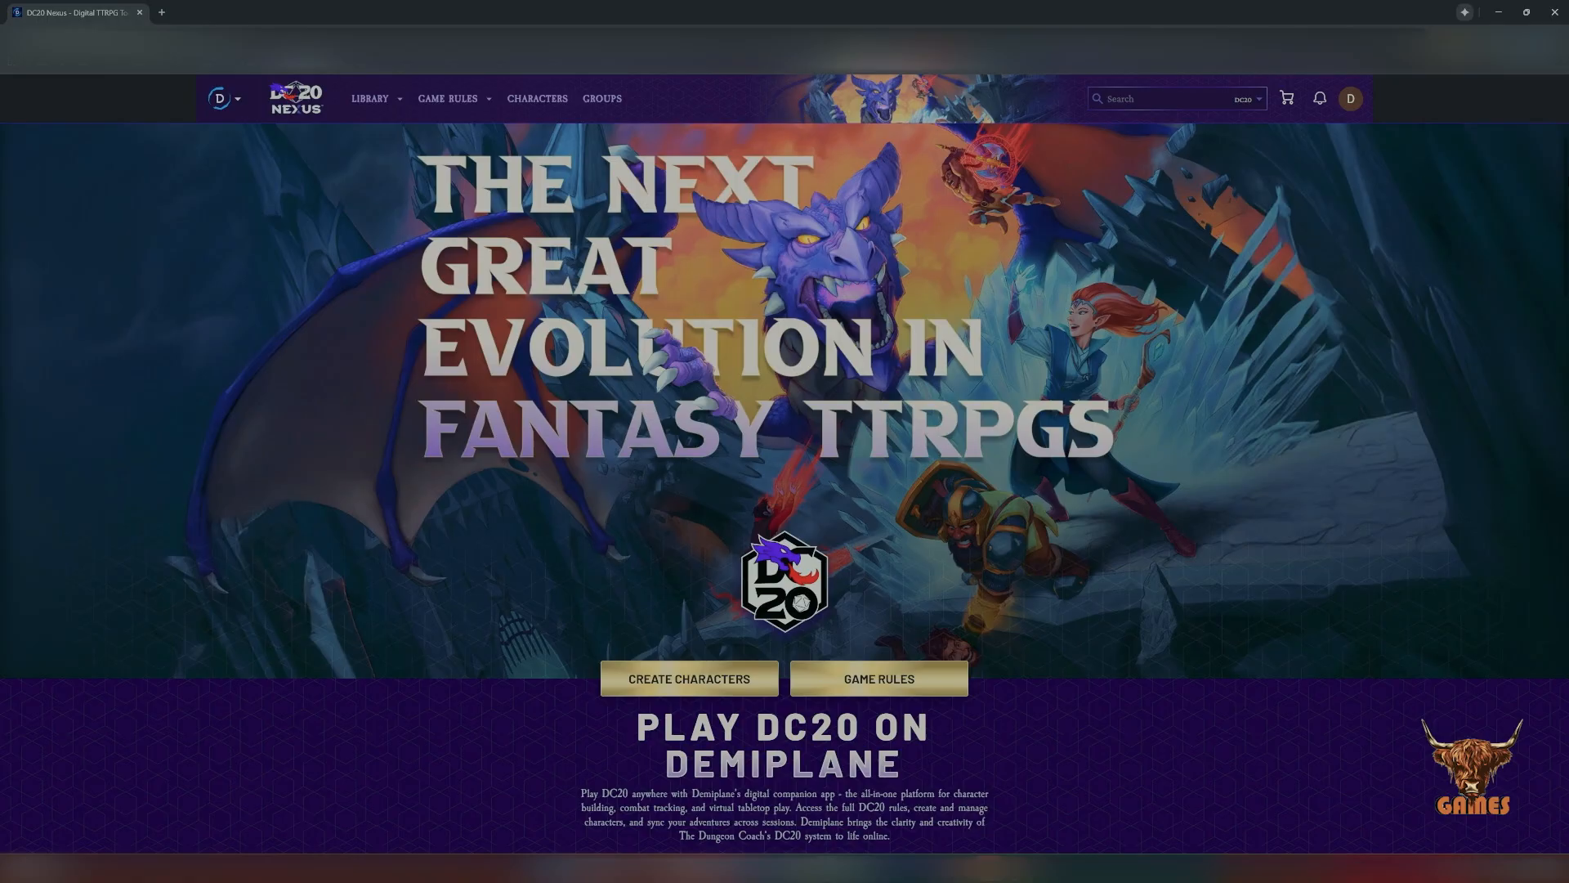
Start creating a new DC20 character from the My Characters page.
click(689, 678)
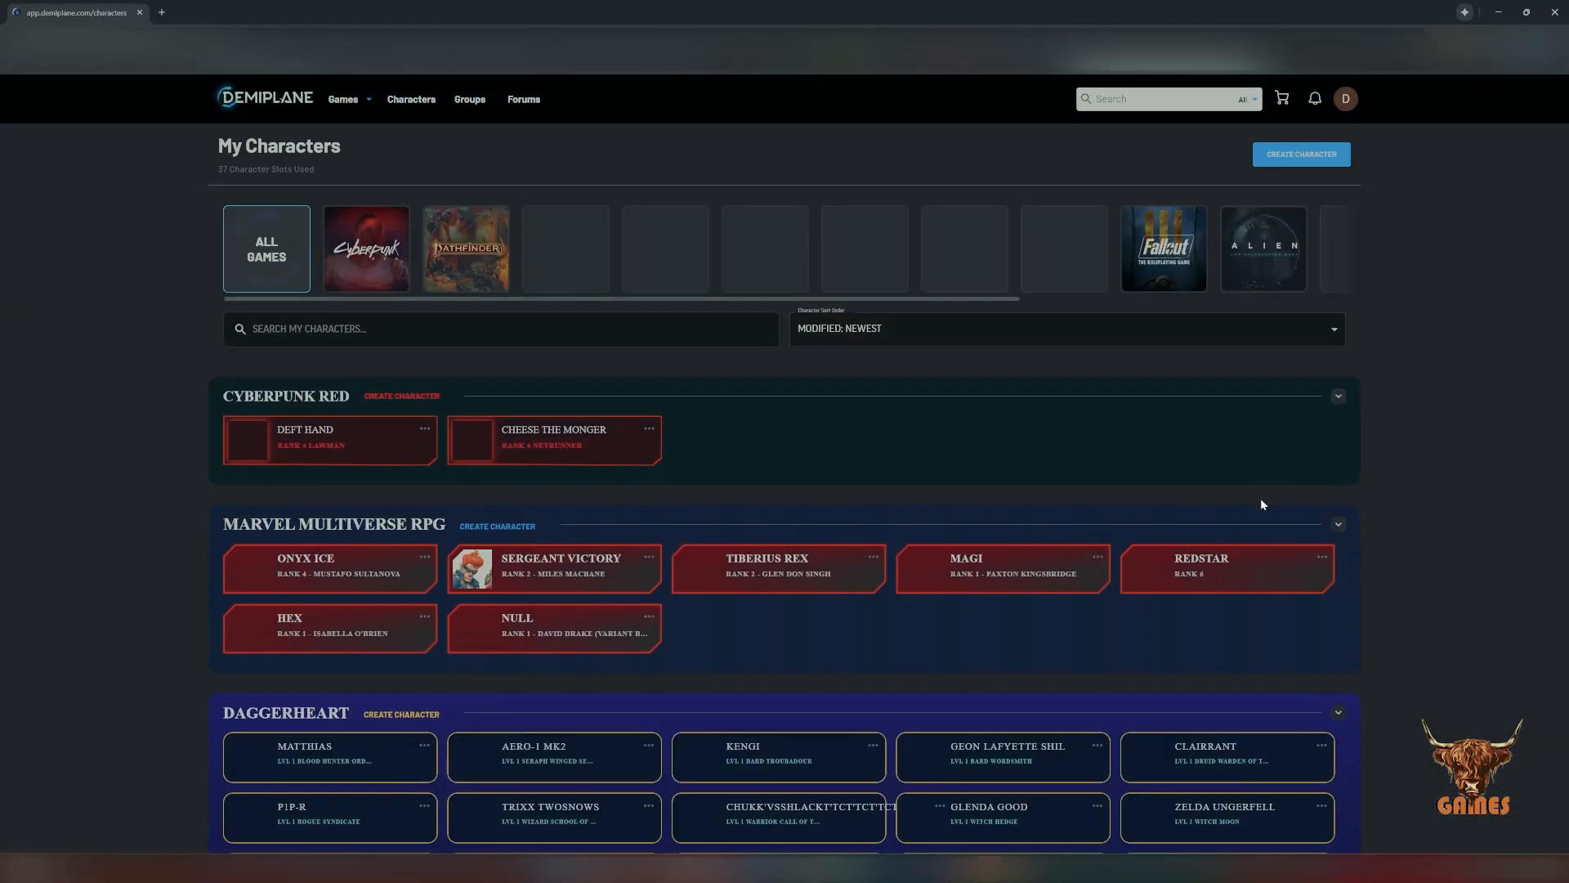
scroll(553, 532, down, 10)
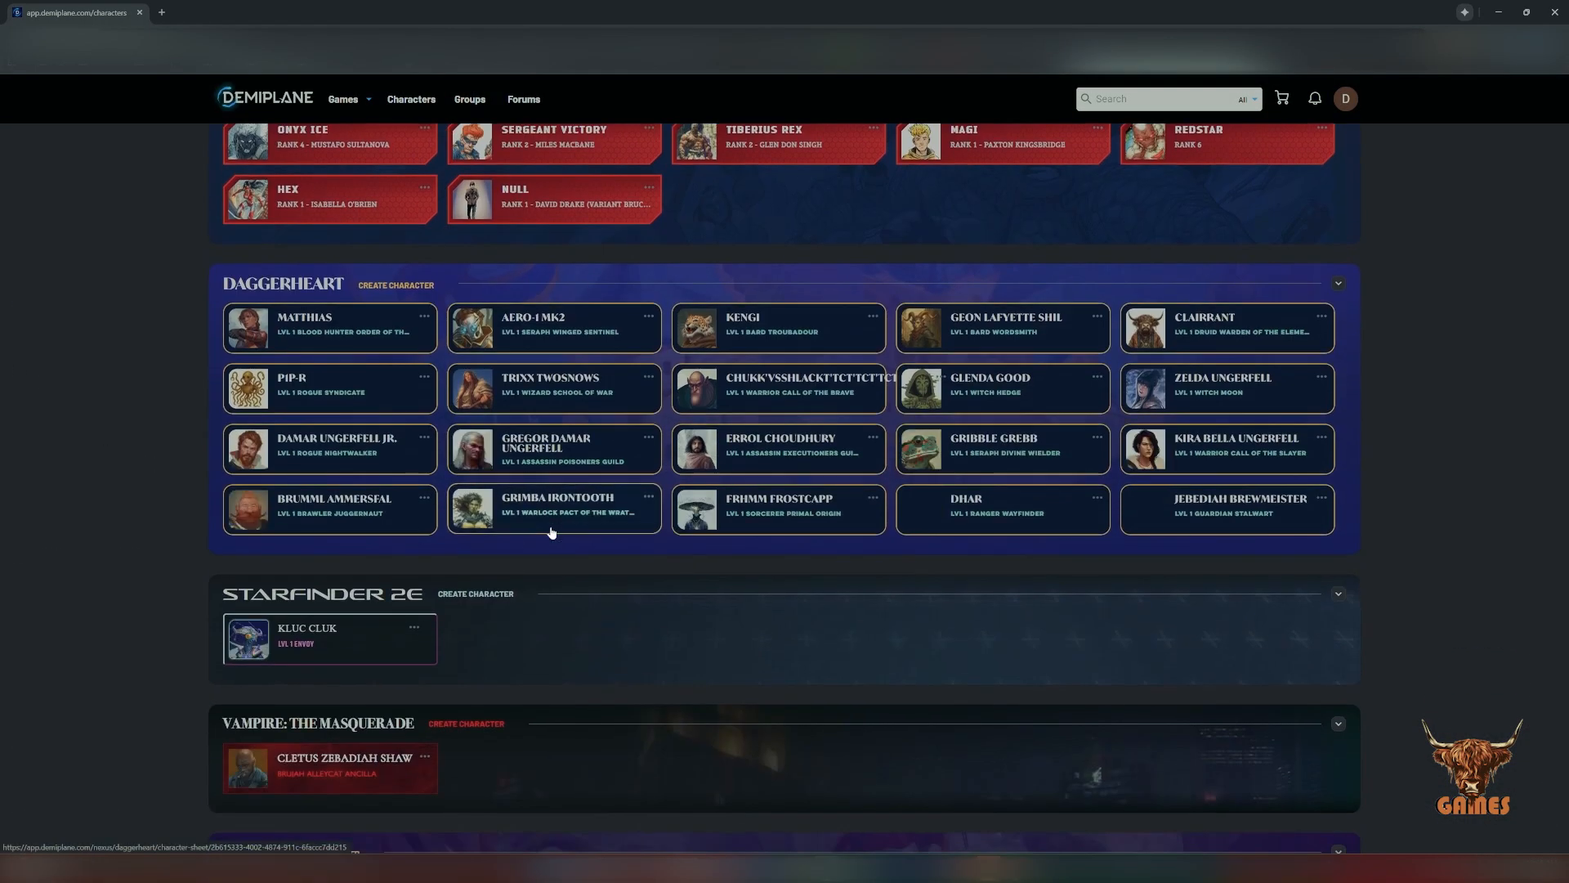
click(337, 425)
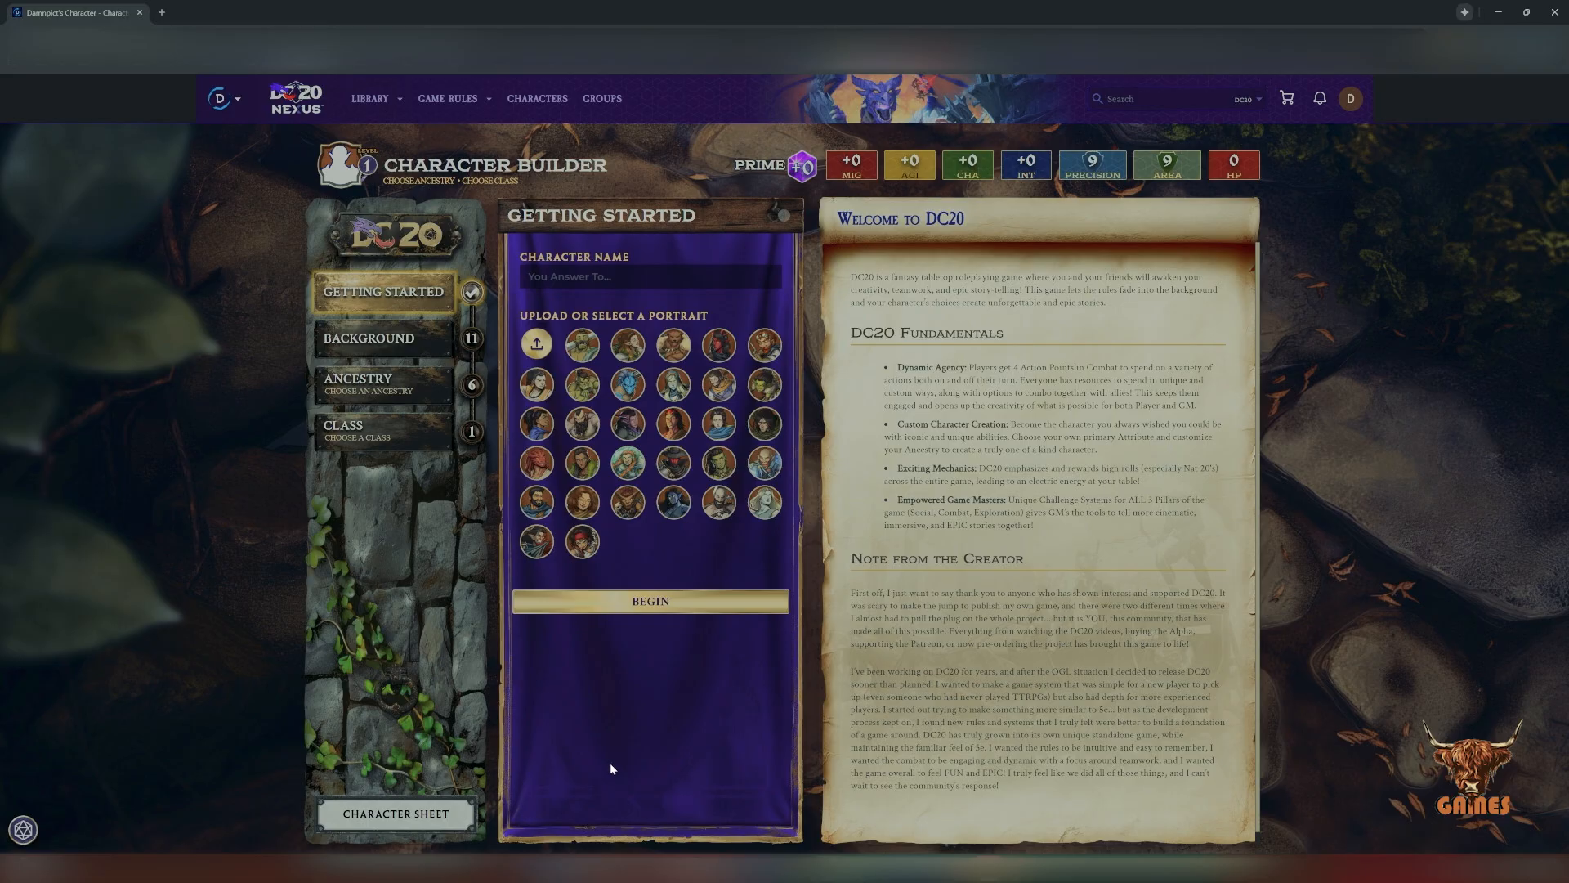
Choose the second portrait in the second row, name the character Bigskull, and begin the Background section.
click(583, 385)
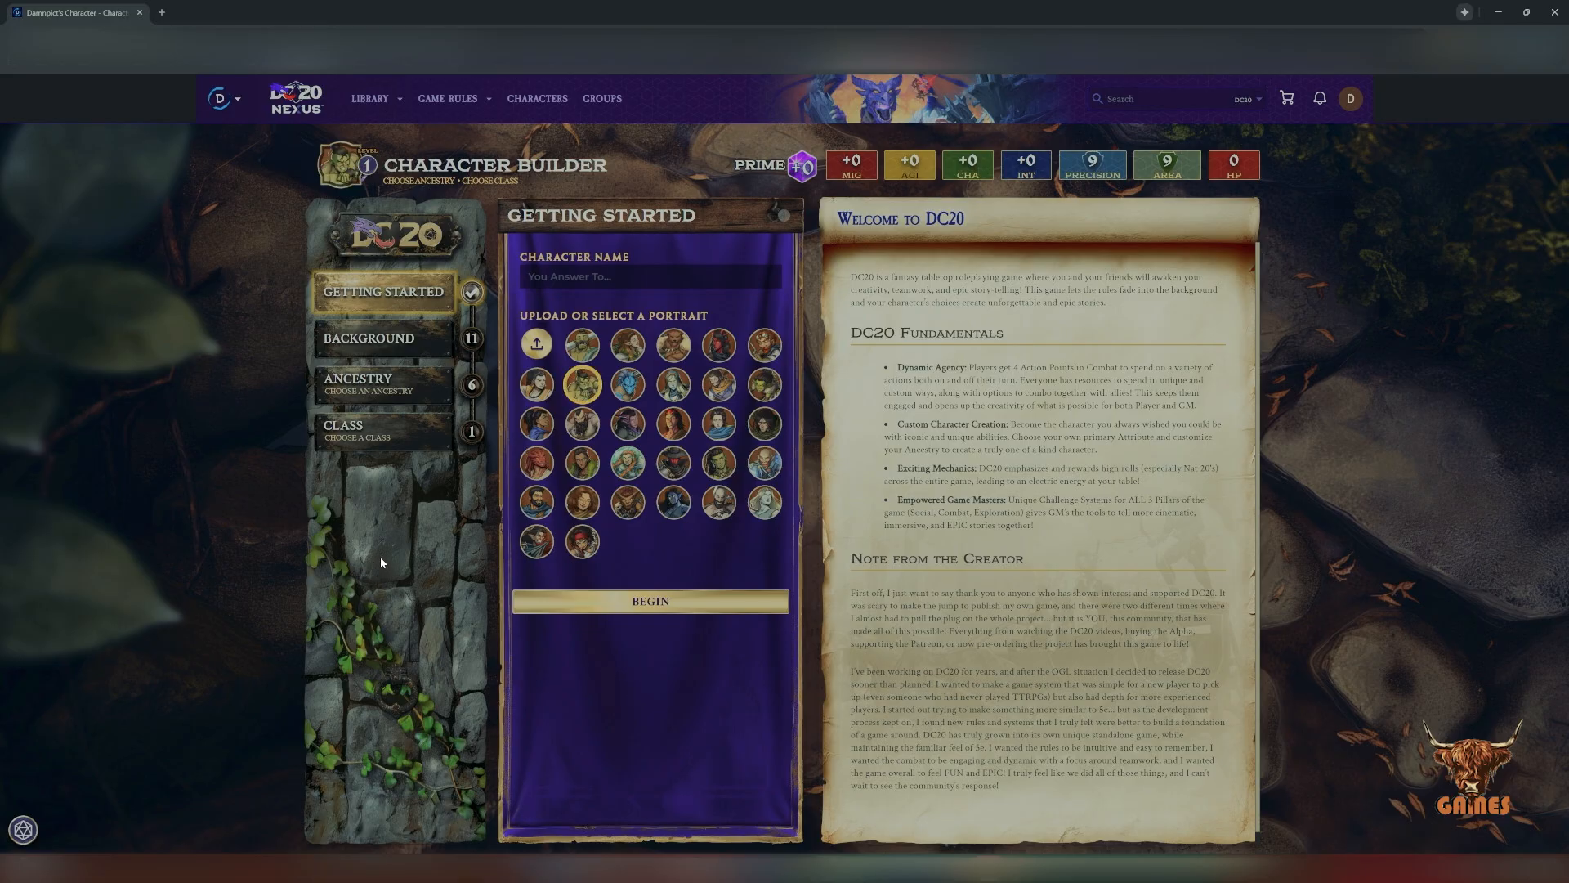
click(613, 601)
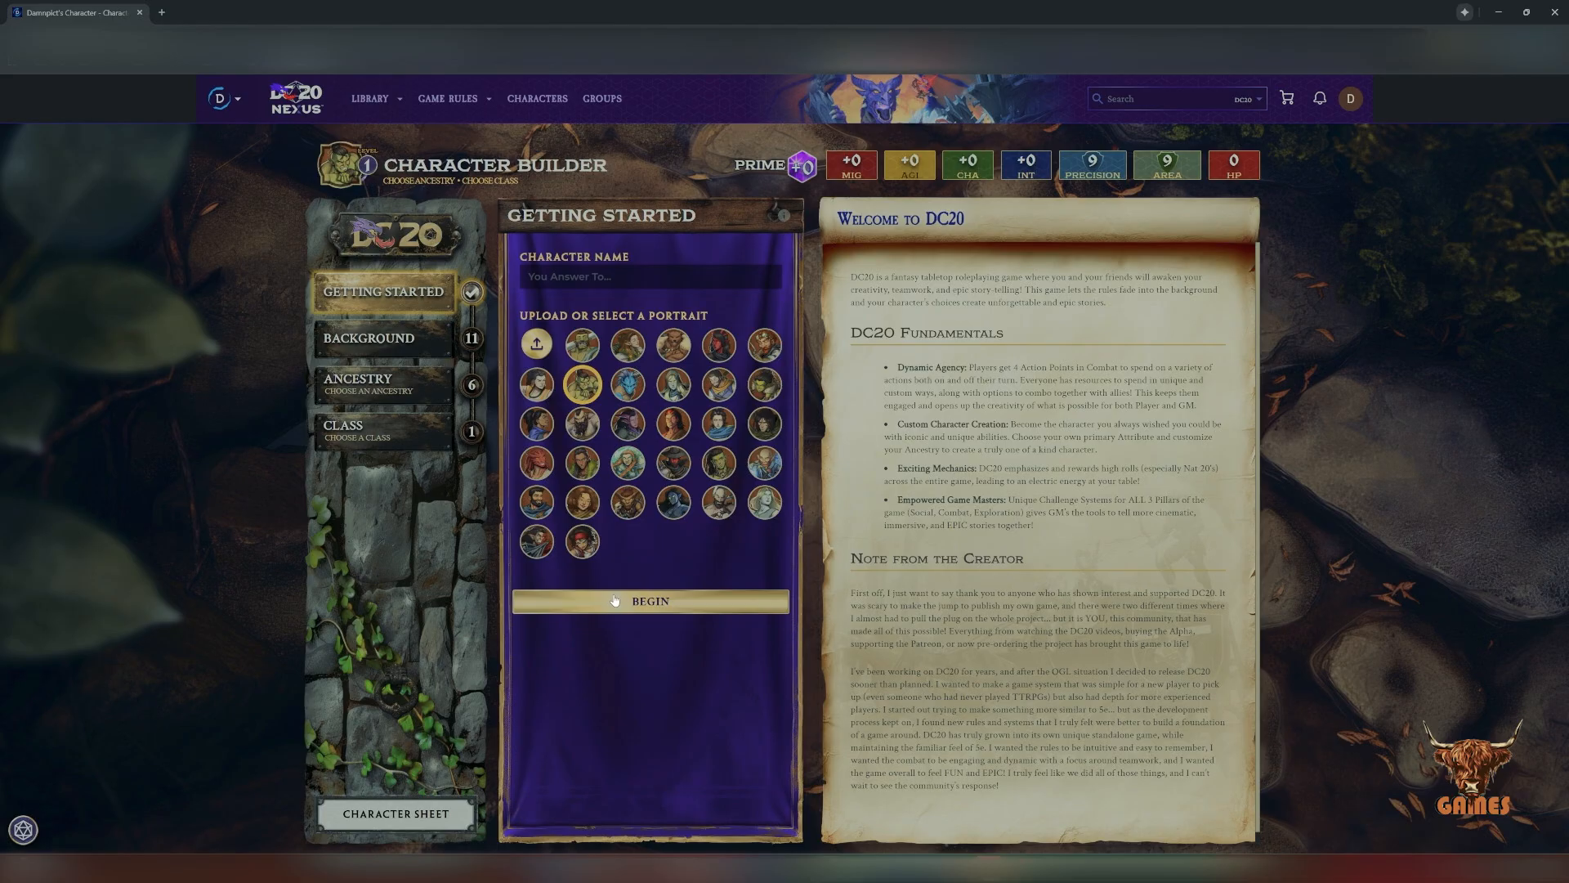
text(S)
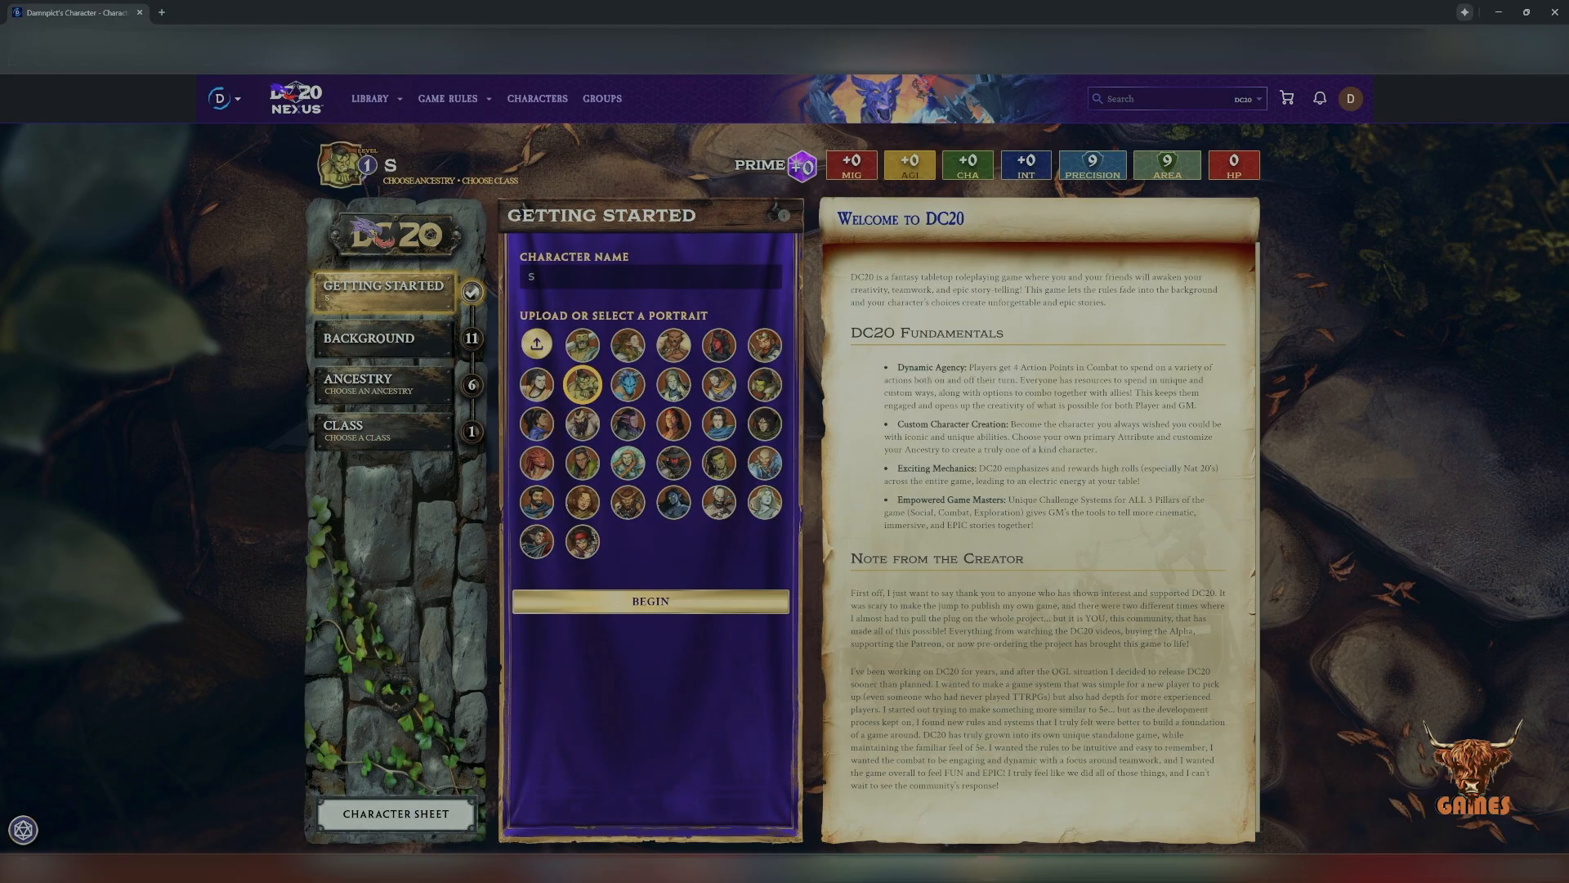
key(BackSpace)
text(Bigskull)
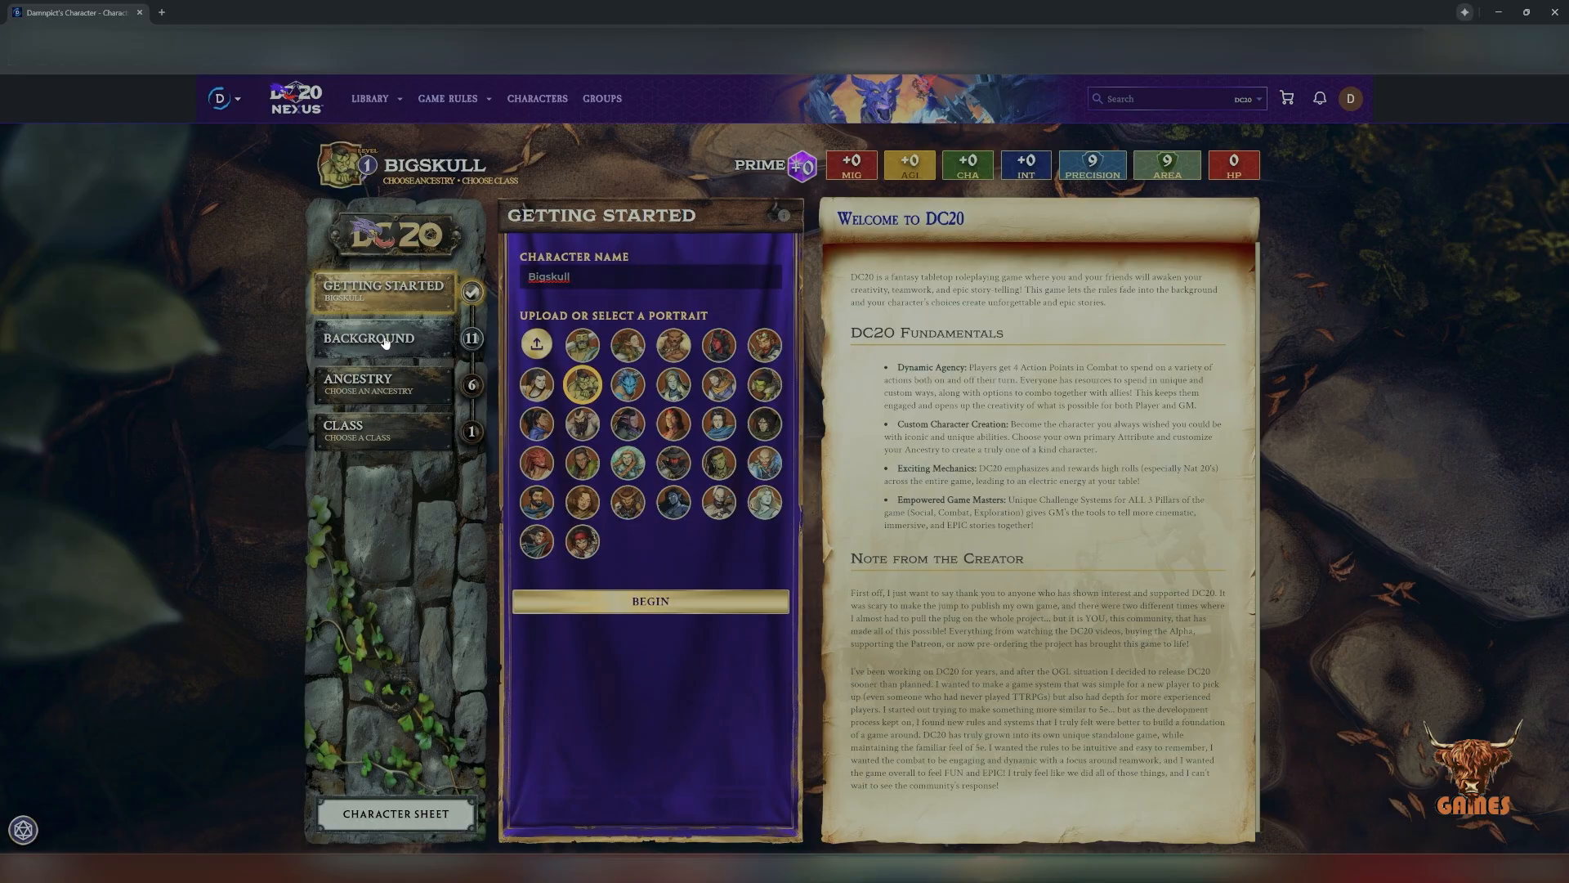
click(667, 603)
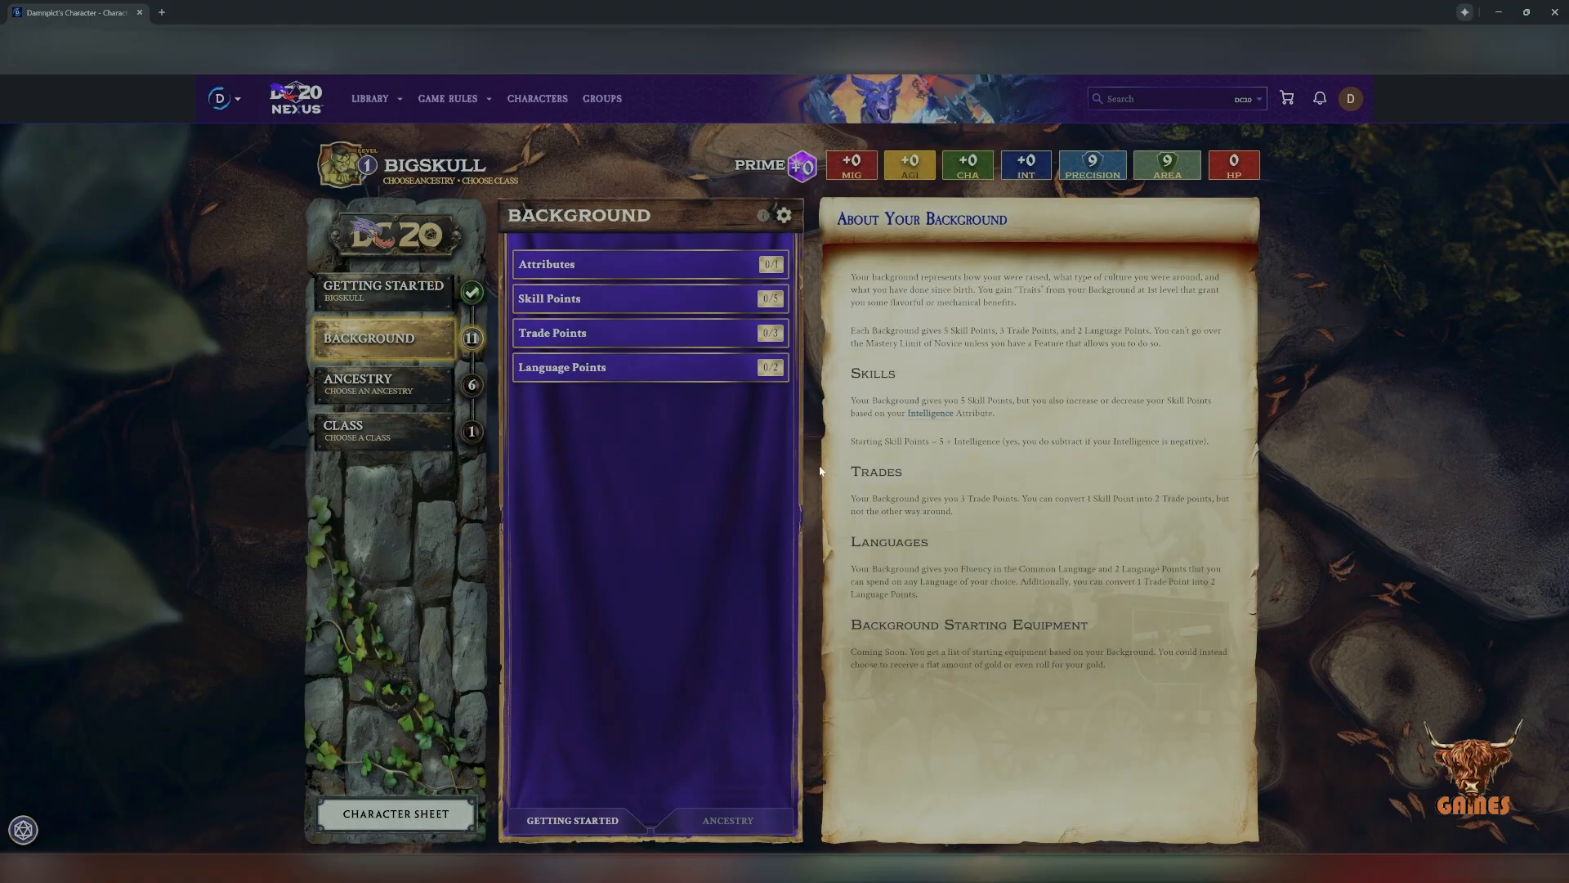
Using the Roll Method, roll base values for Might, Agility, Charisma and Intelligence, rerolling Intelligence until it is a 3.
click(680, 261)
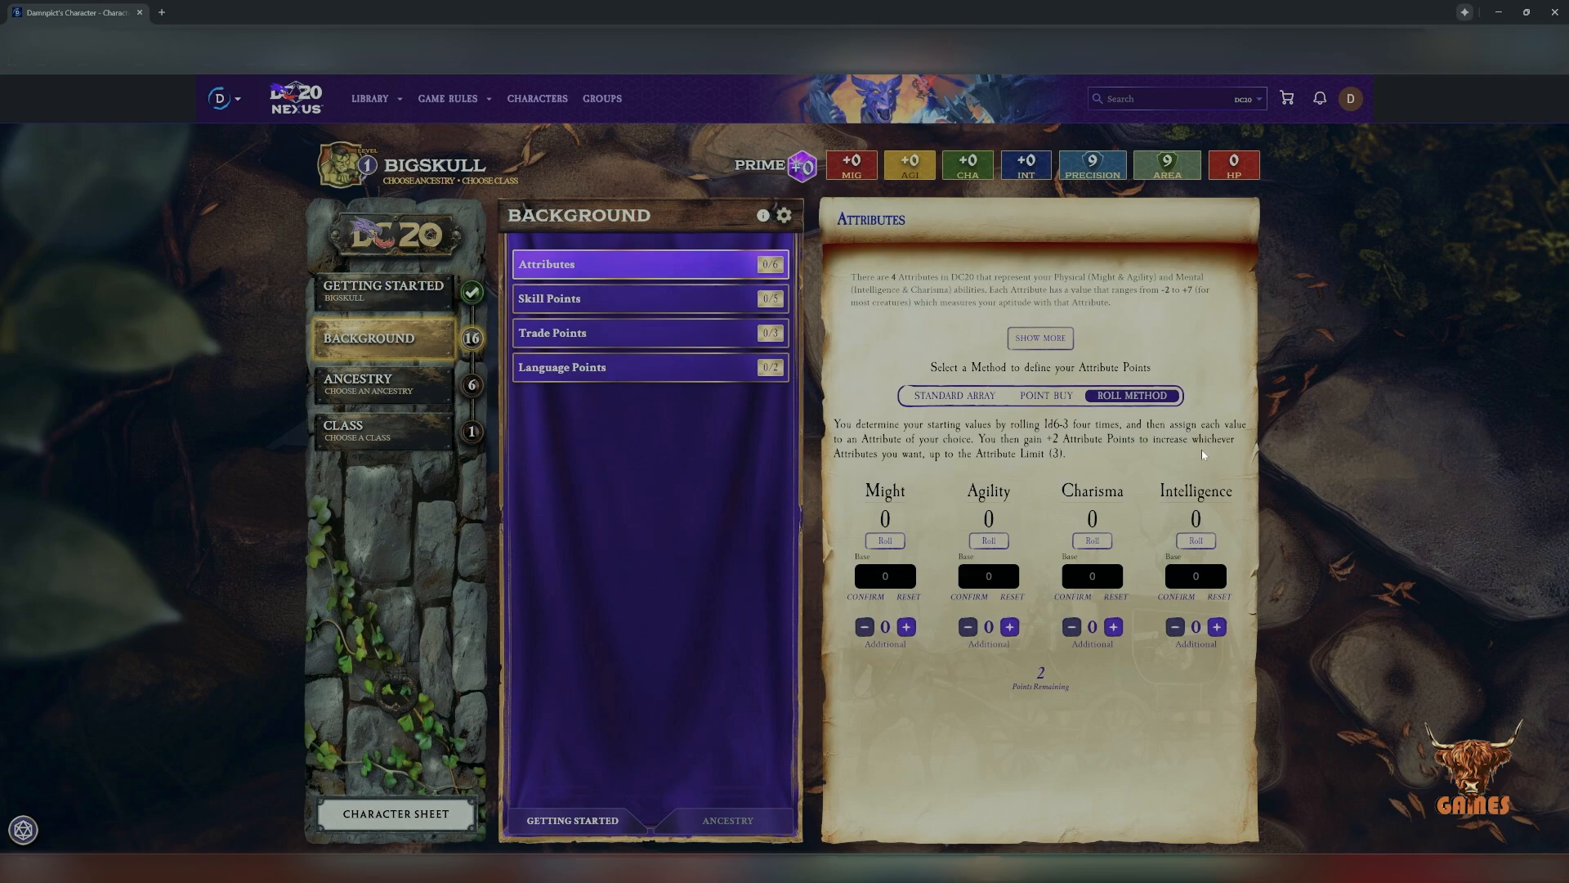
click(886, 541)
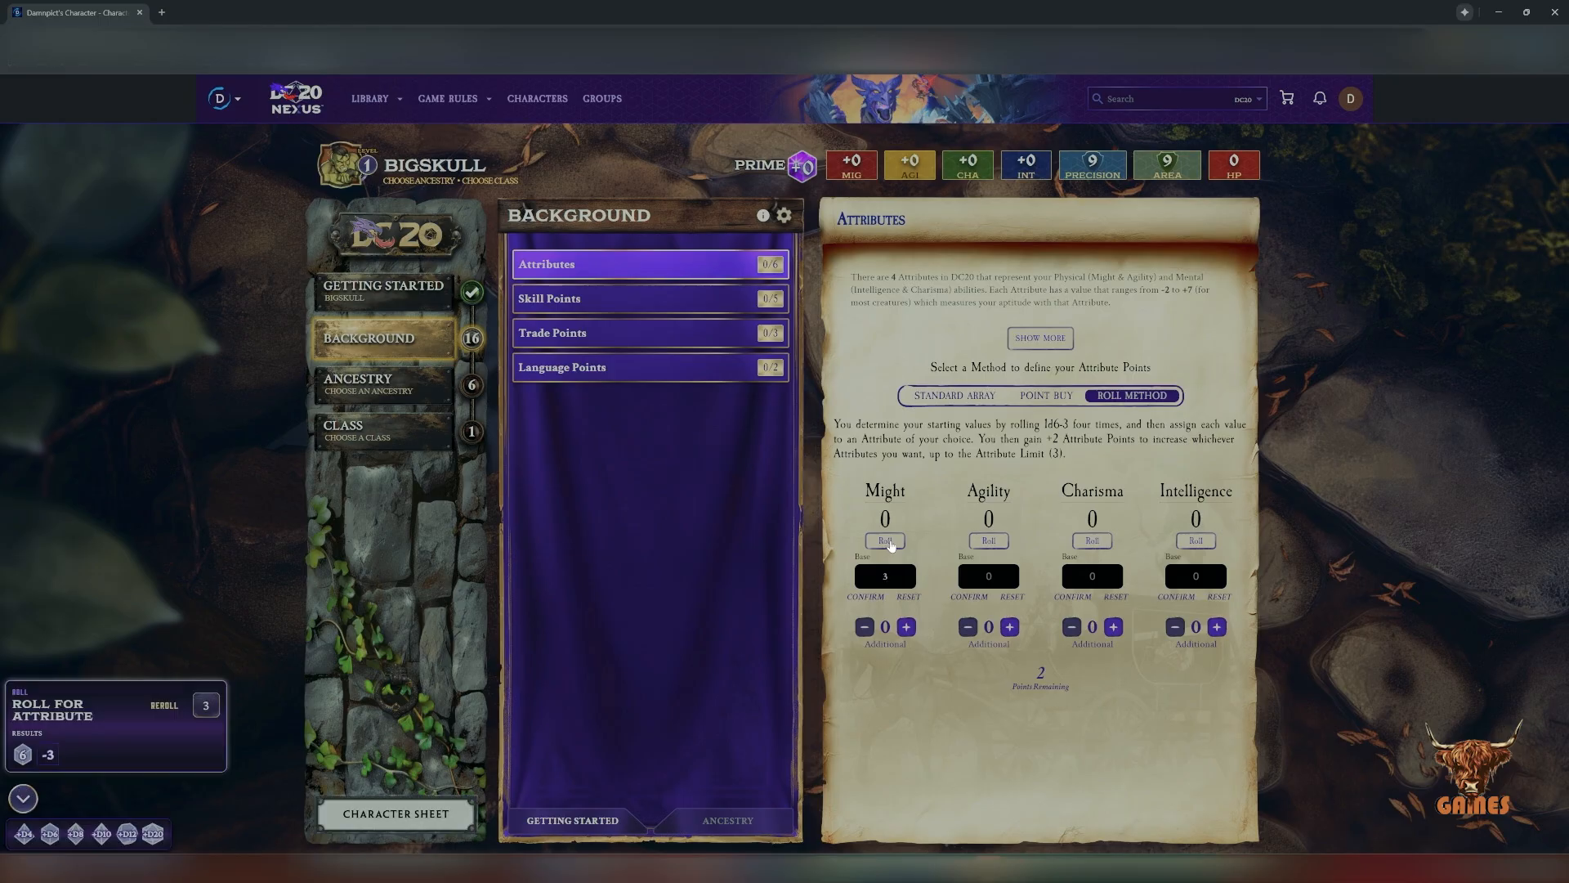
click(989, 541)
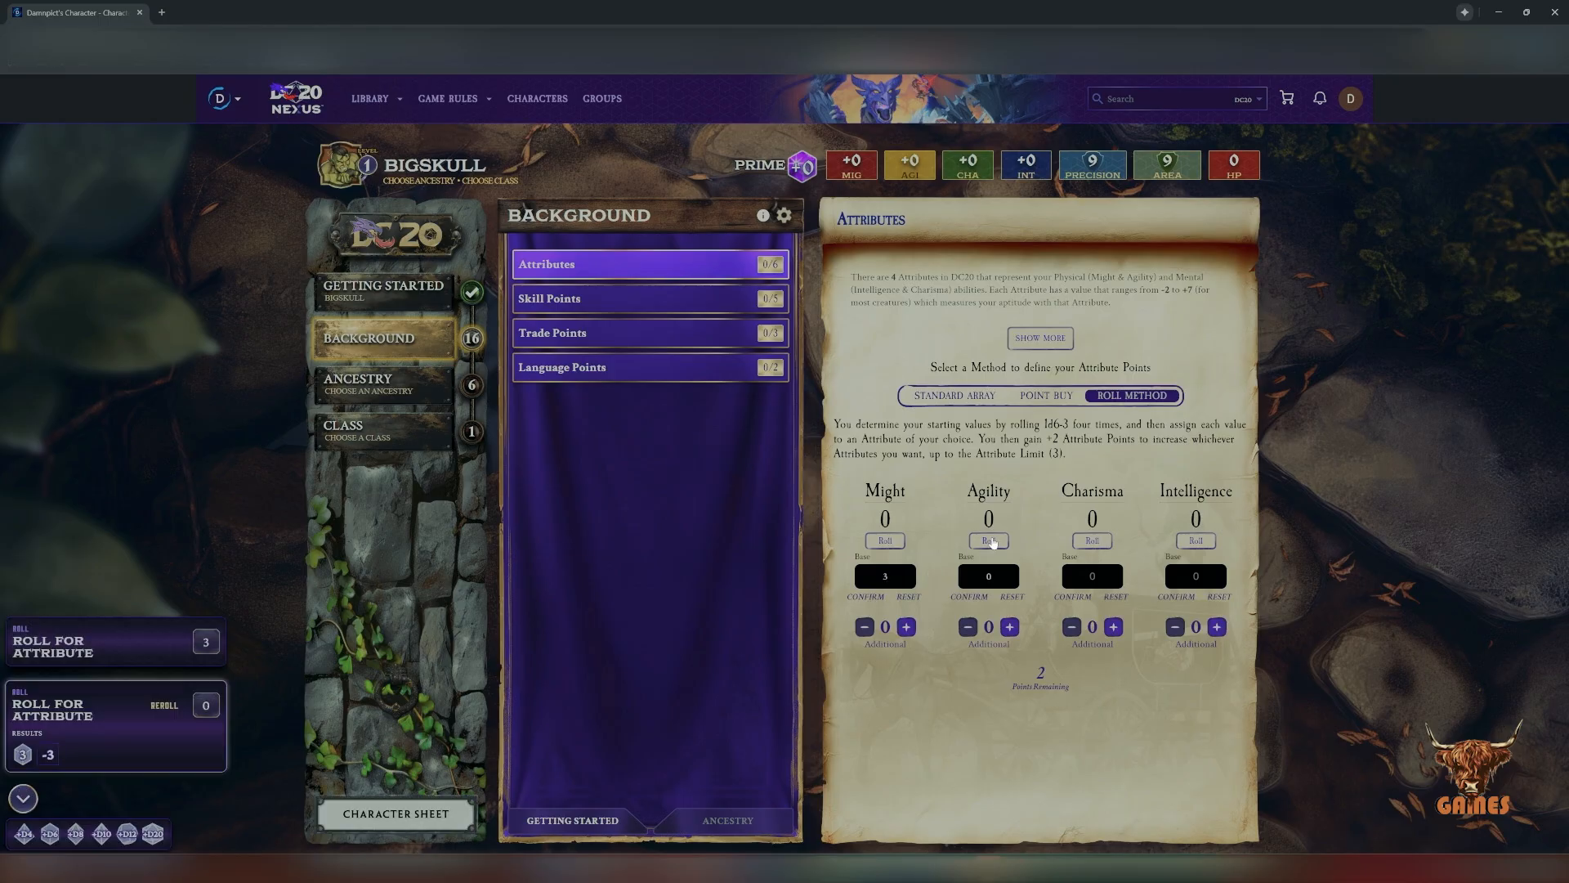
click(1094, 541)
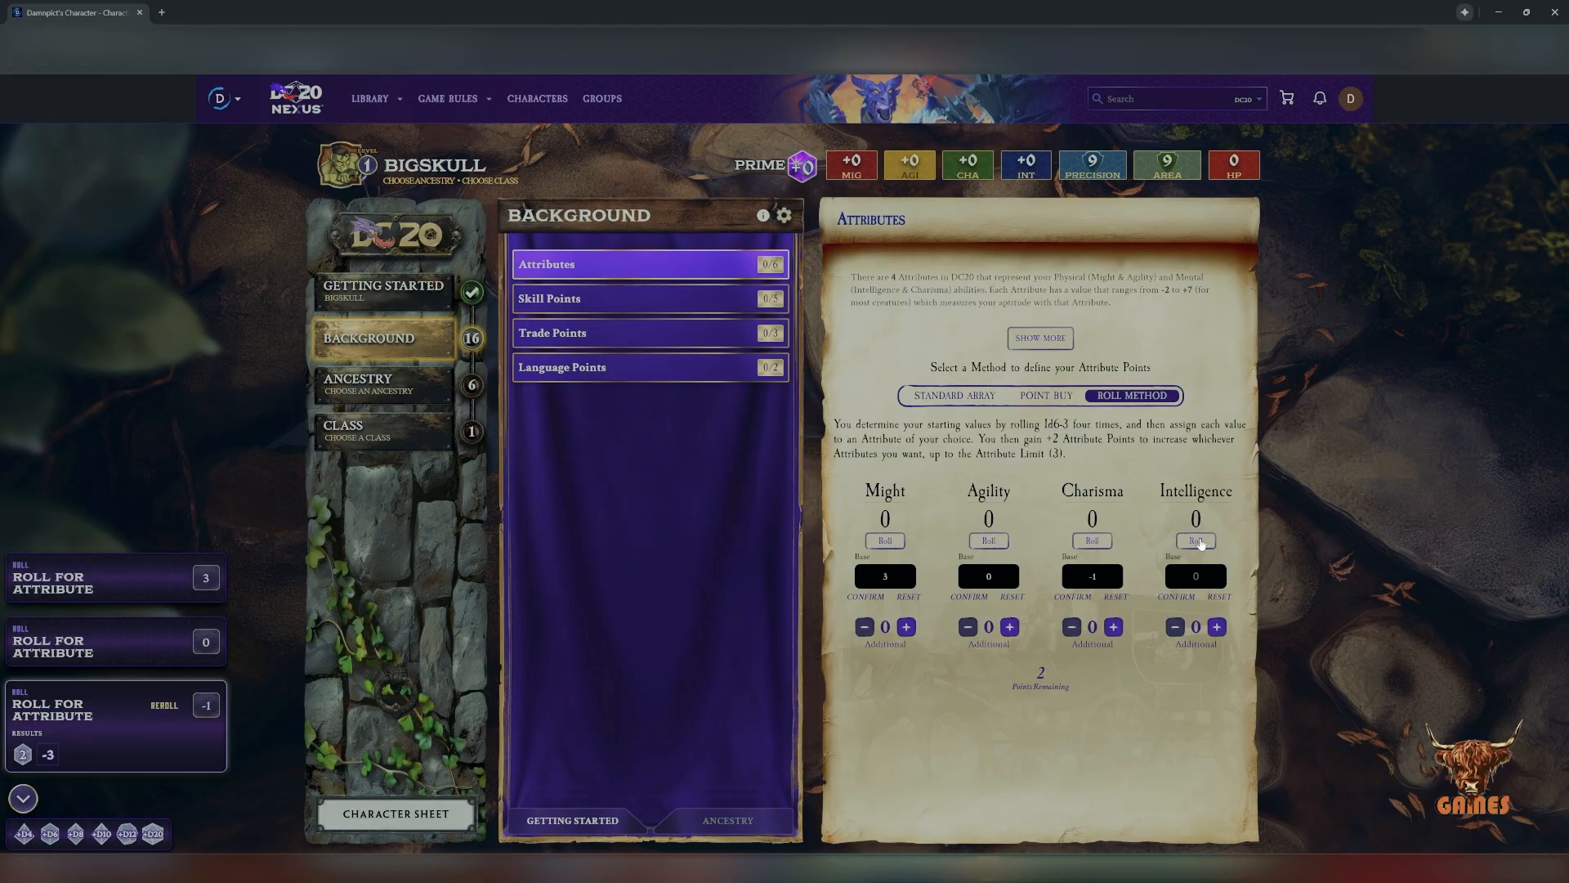
click(1198, 541)
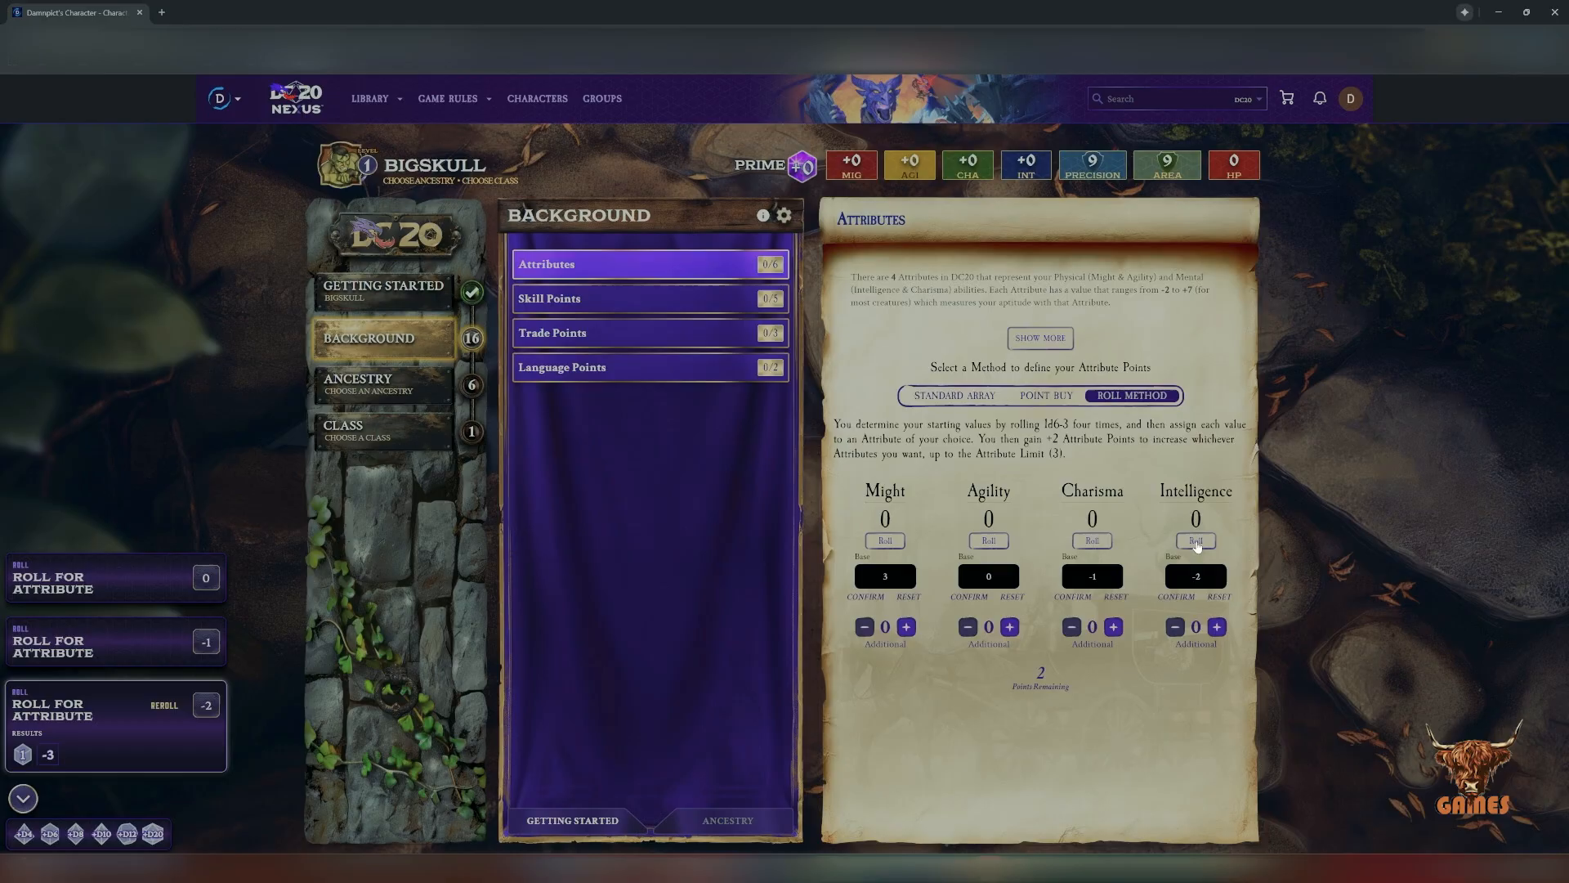
click(1196, 543)
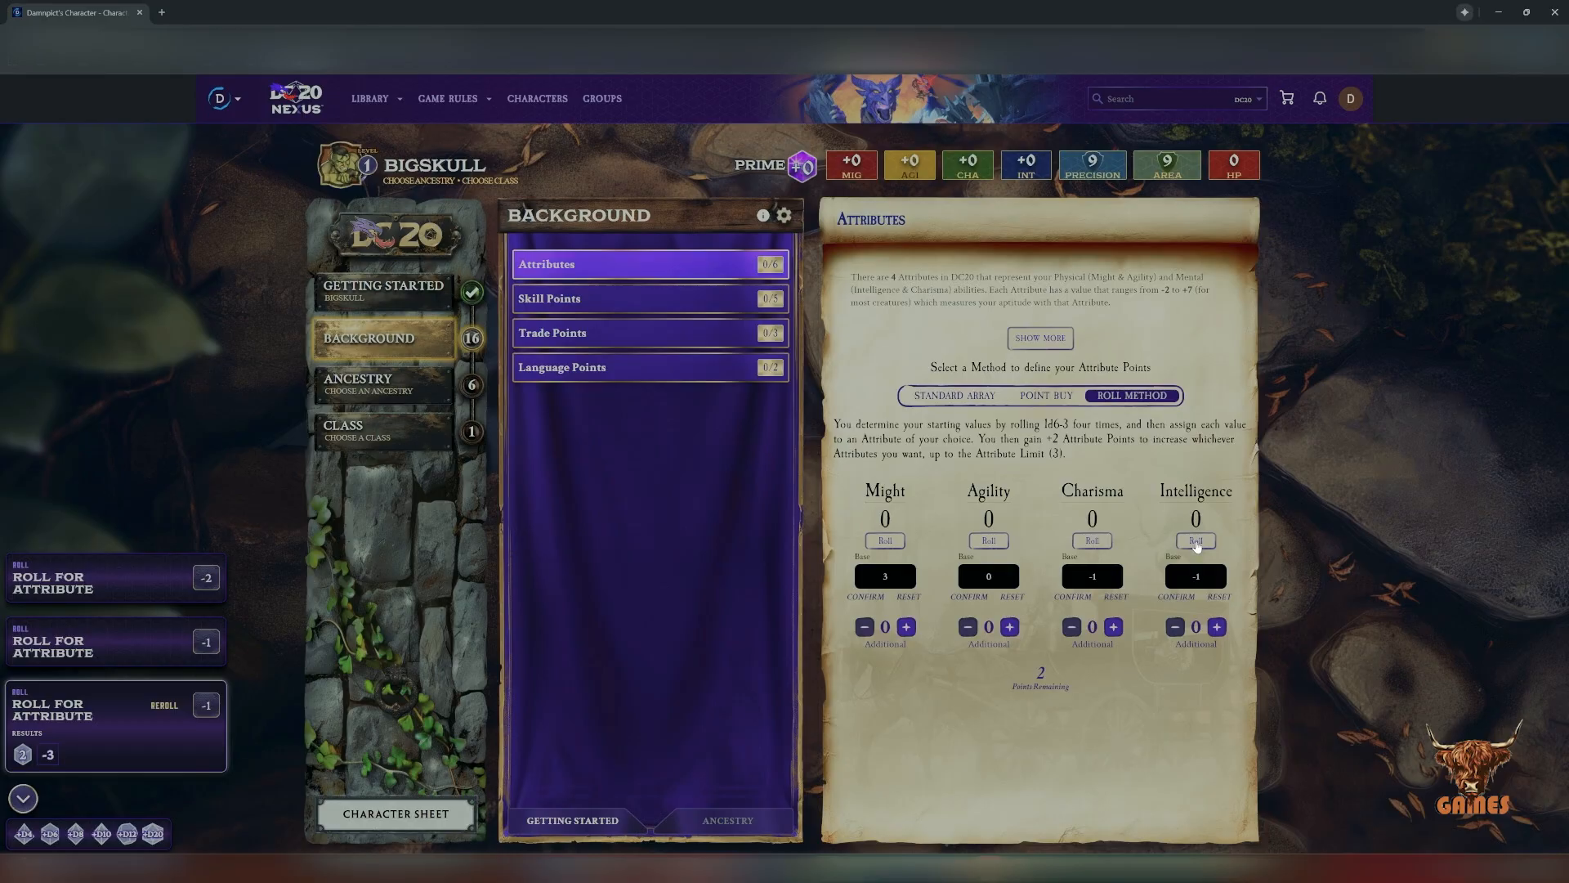
click(1195, 542)
Confirm the rolled base values for all four attributes and add both additional points to Agility.
click(1218, 628)
click(1175, 628)
click(1178, 597)
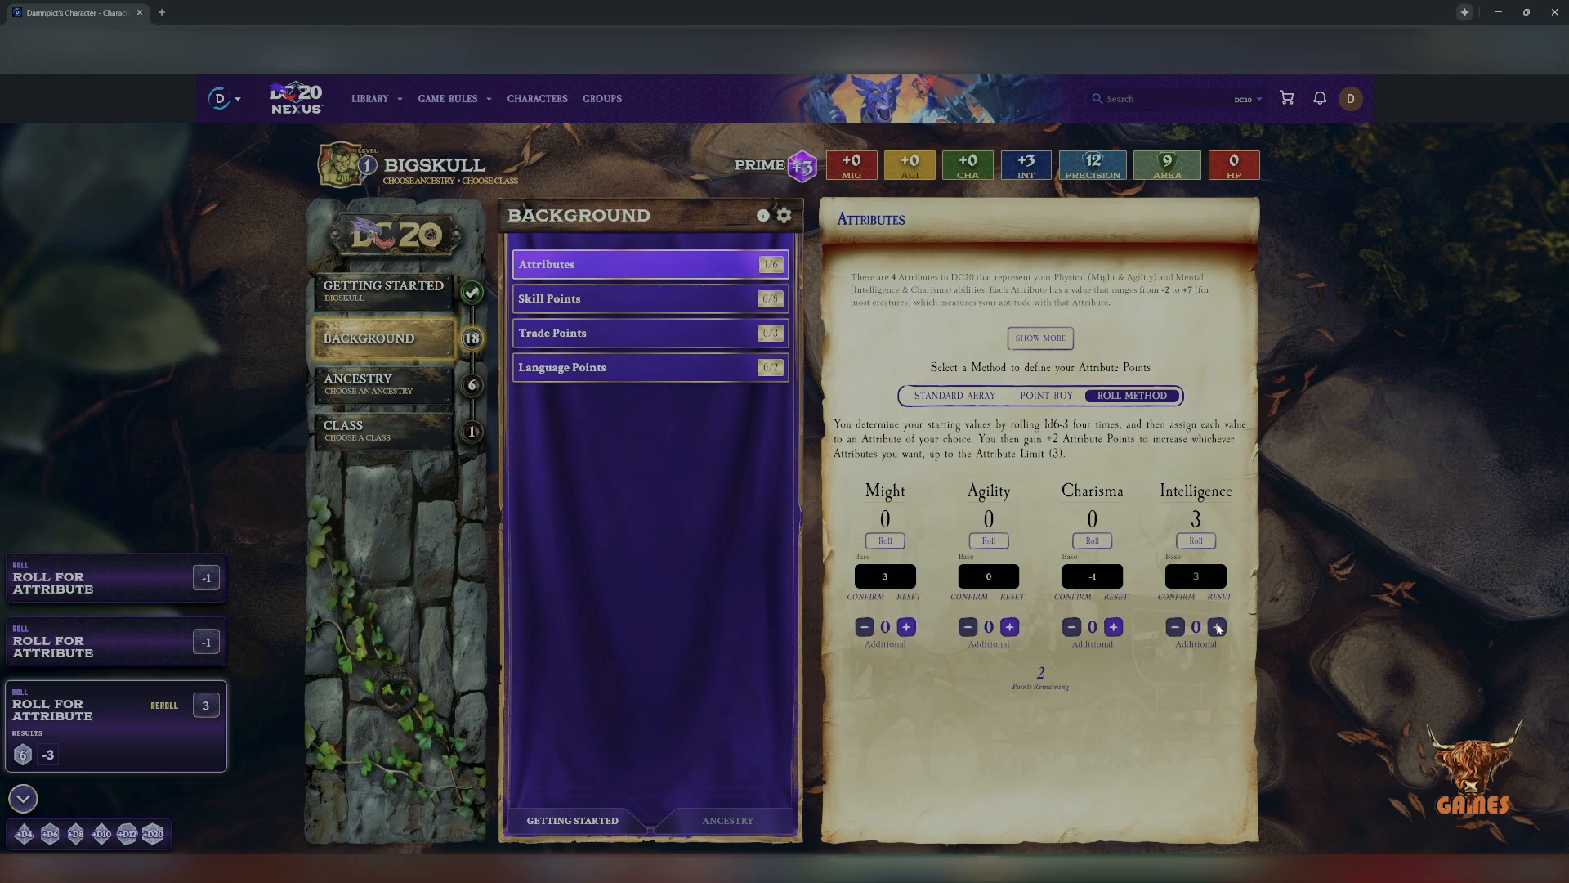
click(866, 597)
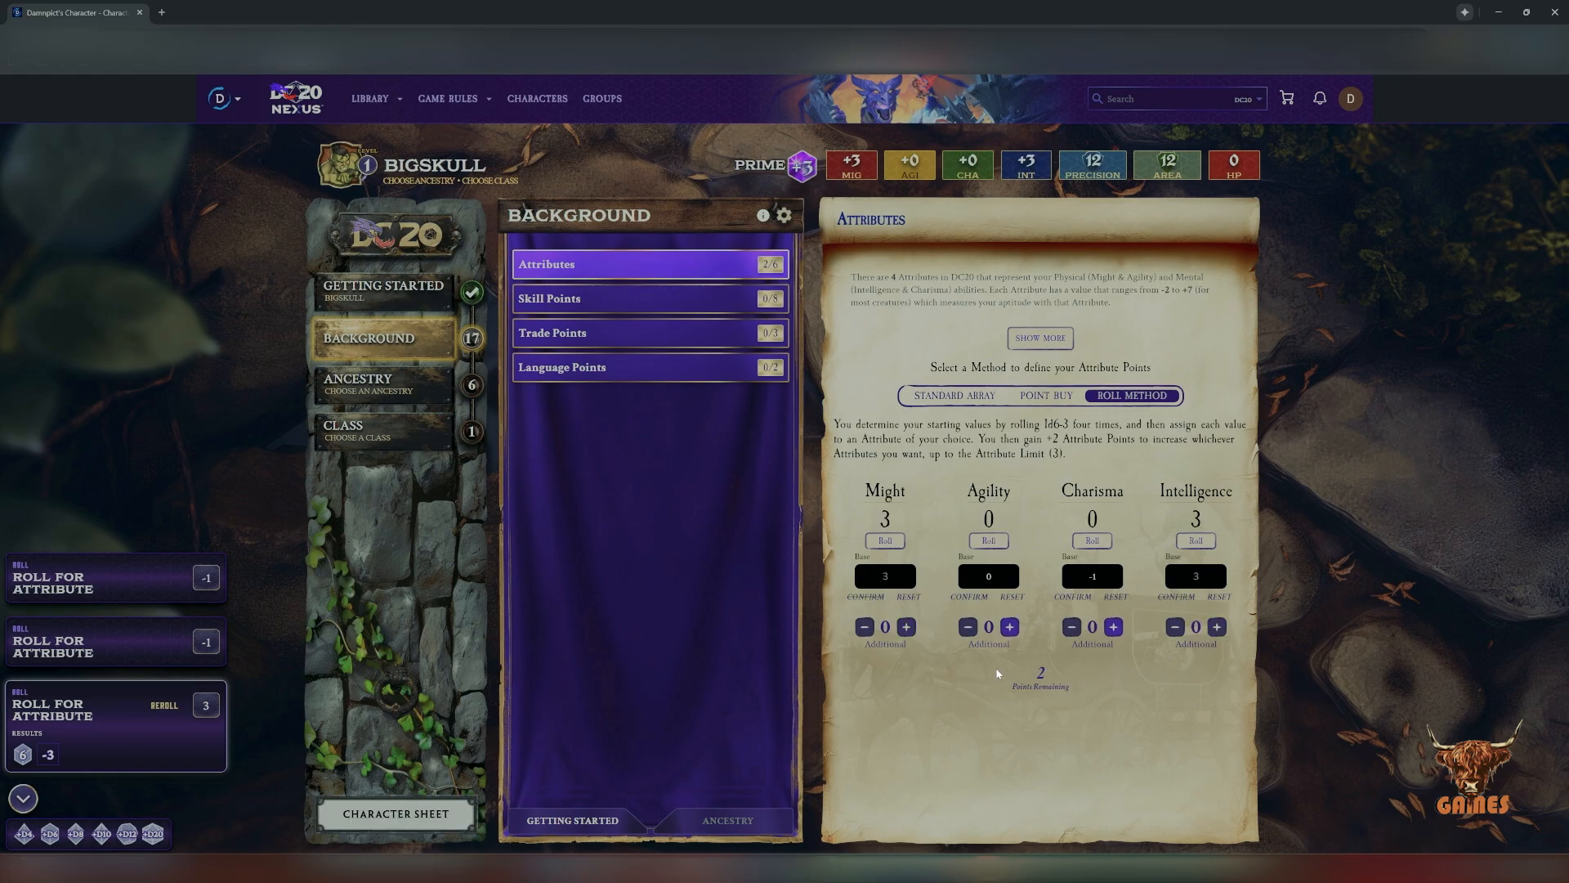
click(968, 598)
click(1071, 598)
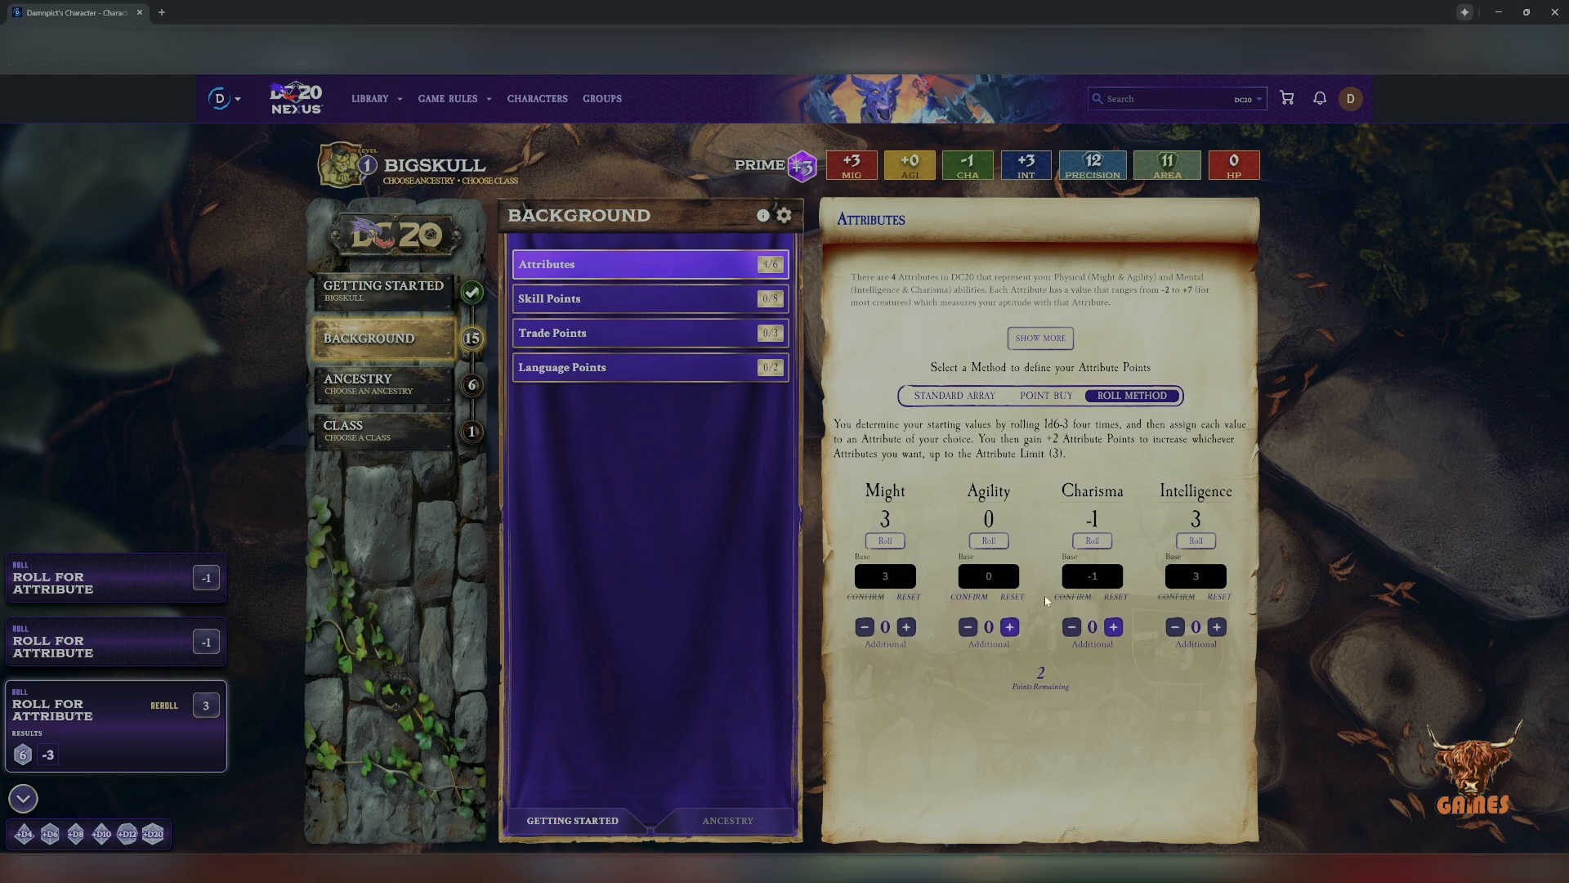
click(1010, 627)
click(1011, 628)
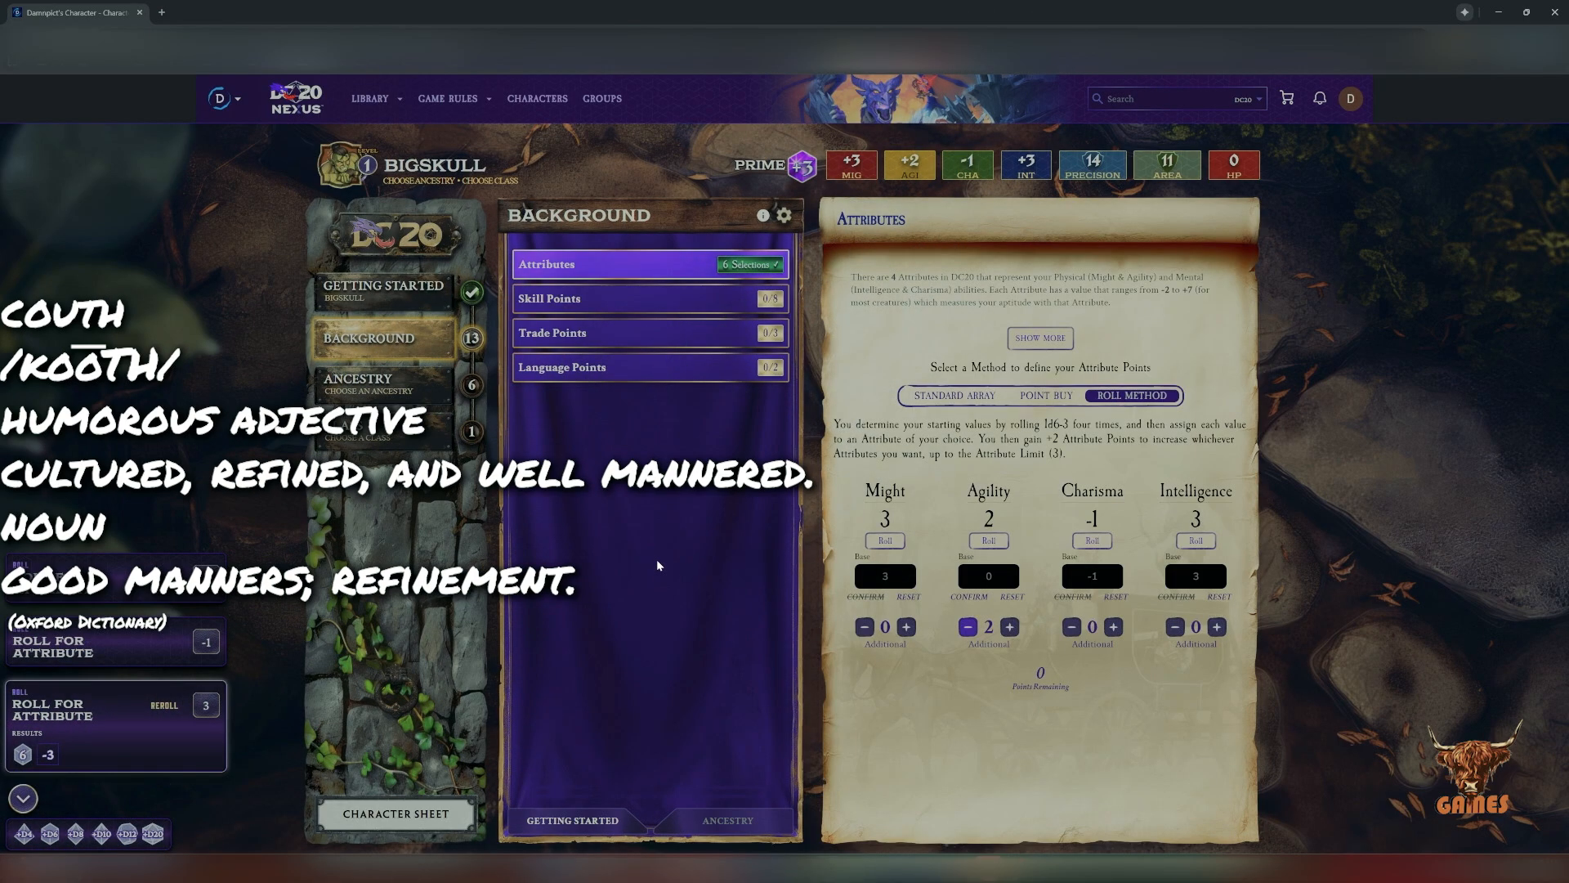
Spend one skill point each on Awareness, Acrobatics, Athletics, Intimidation, Investigation, Survival, Animal and Medicine.
click(634, 298)
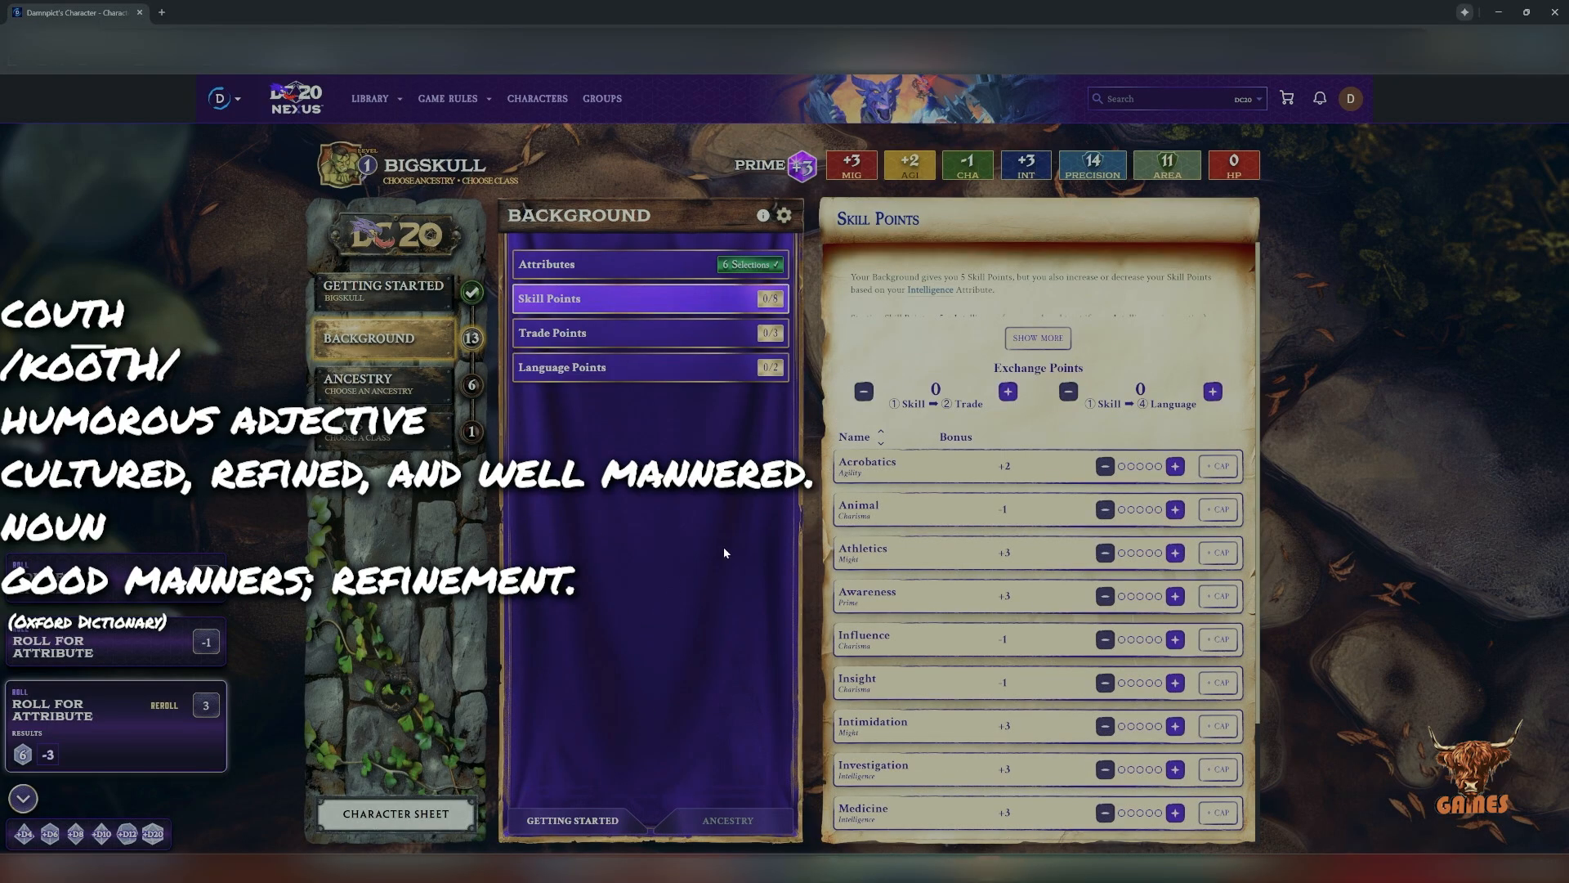
scroll(1062, 588, down, 2)
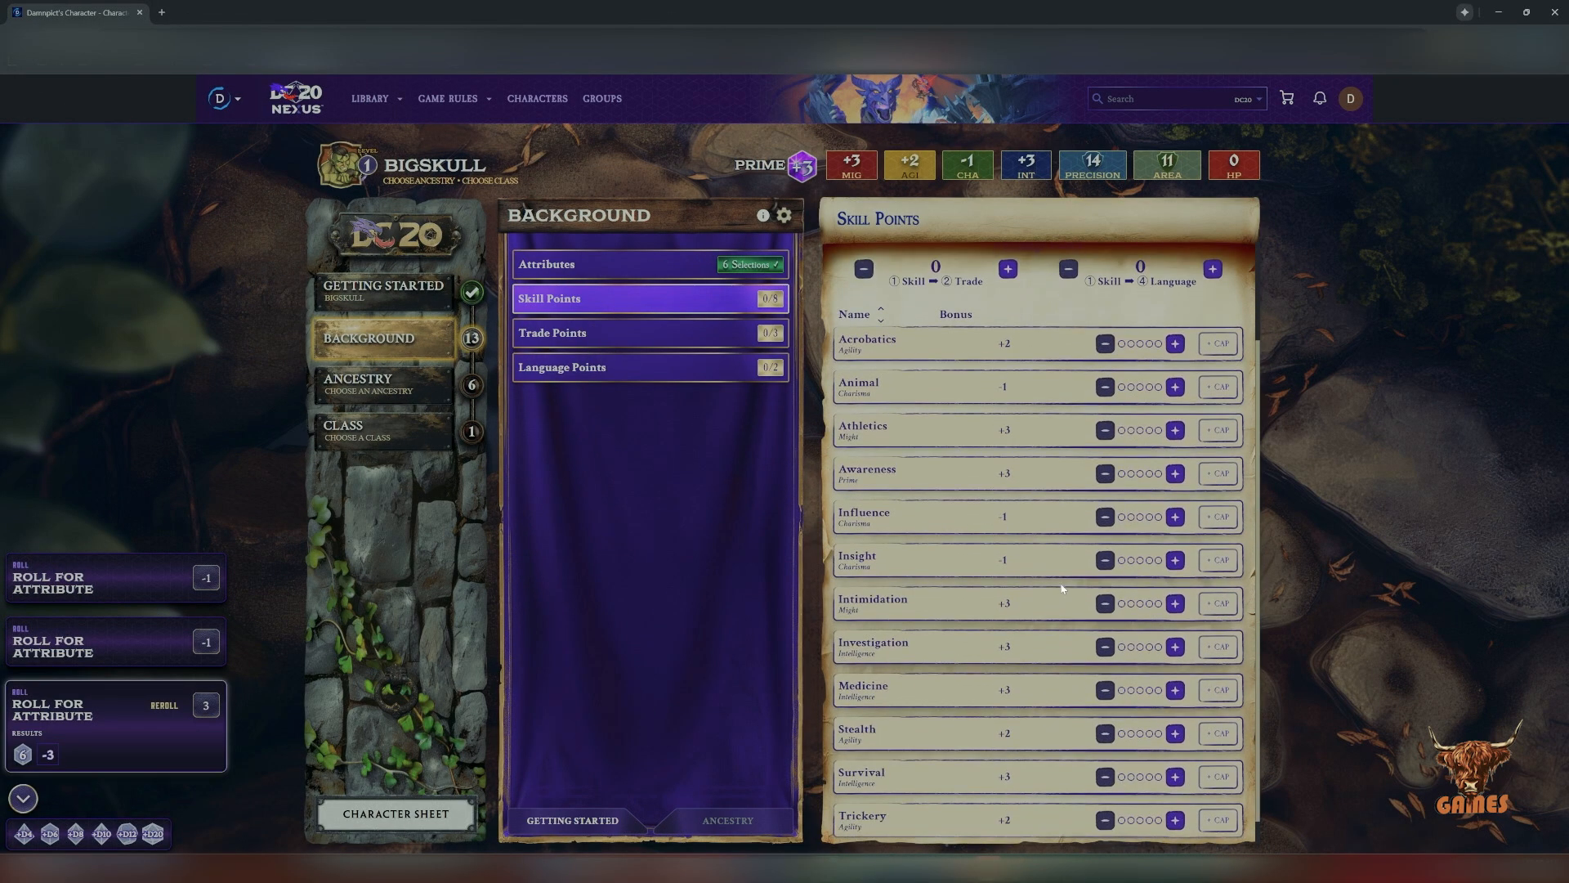
click(1174, 475)
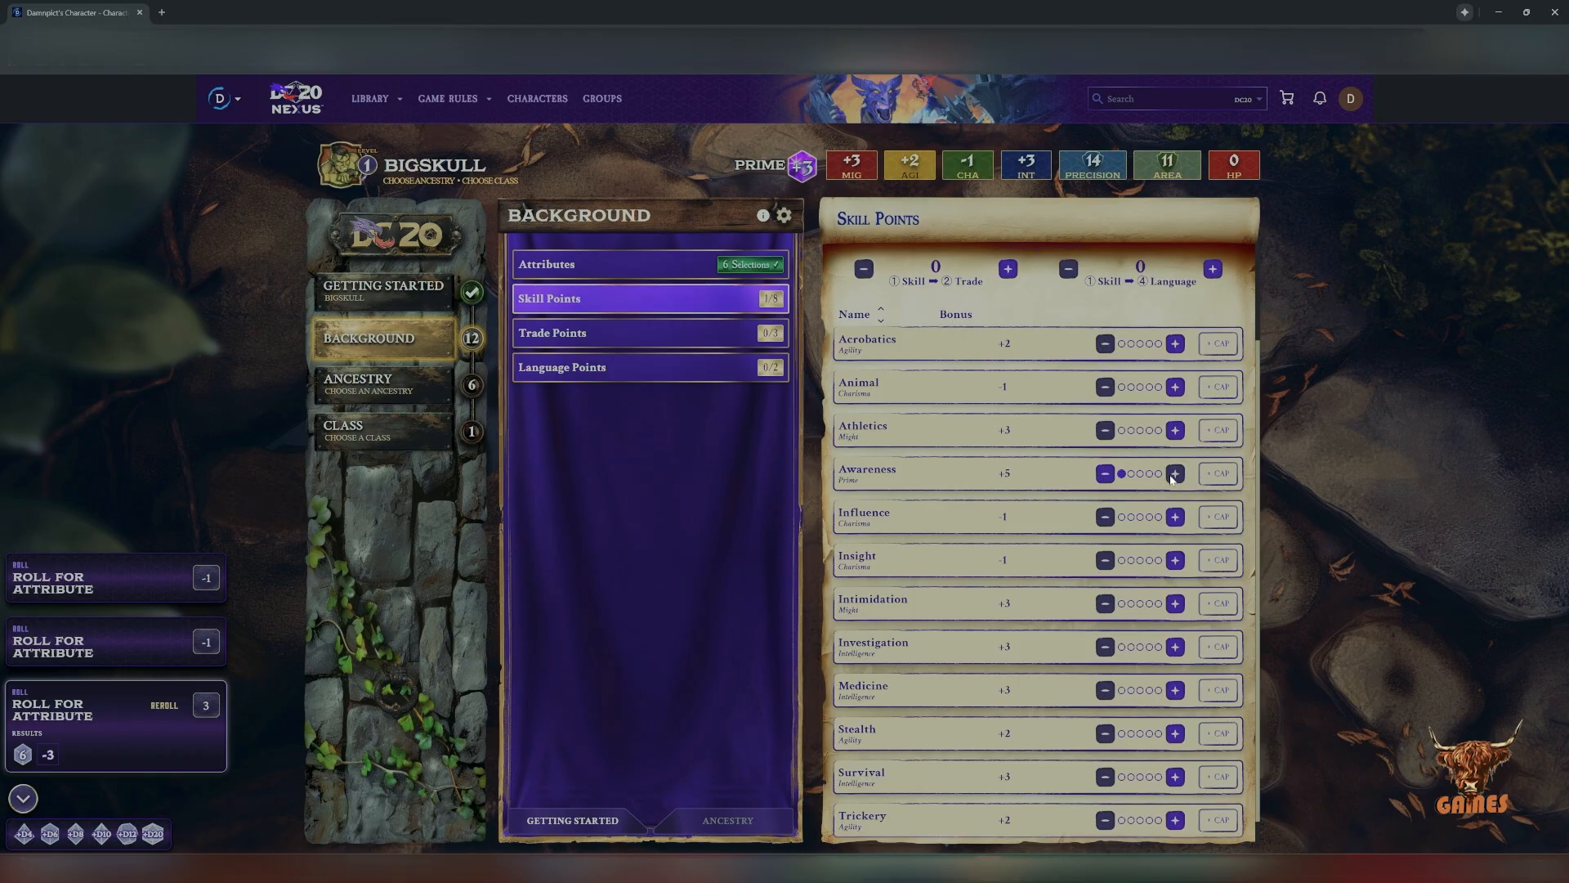
click(1175, 346)
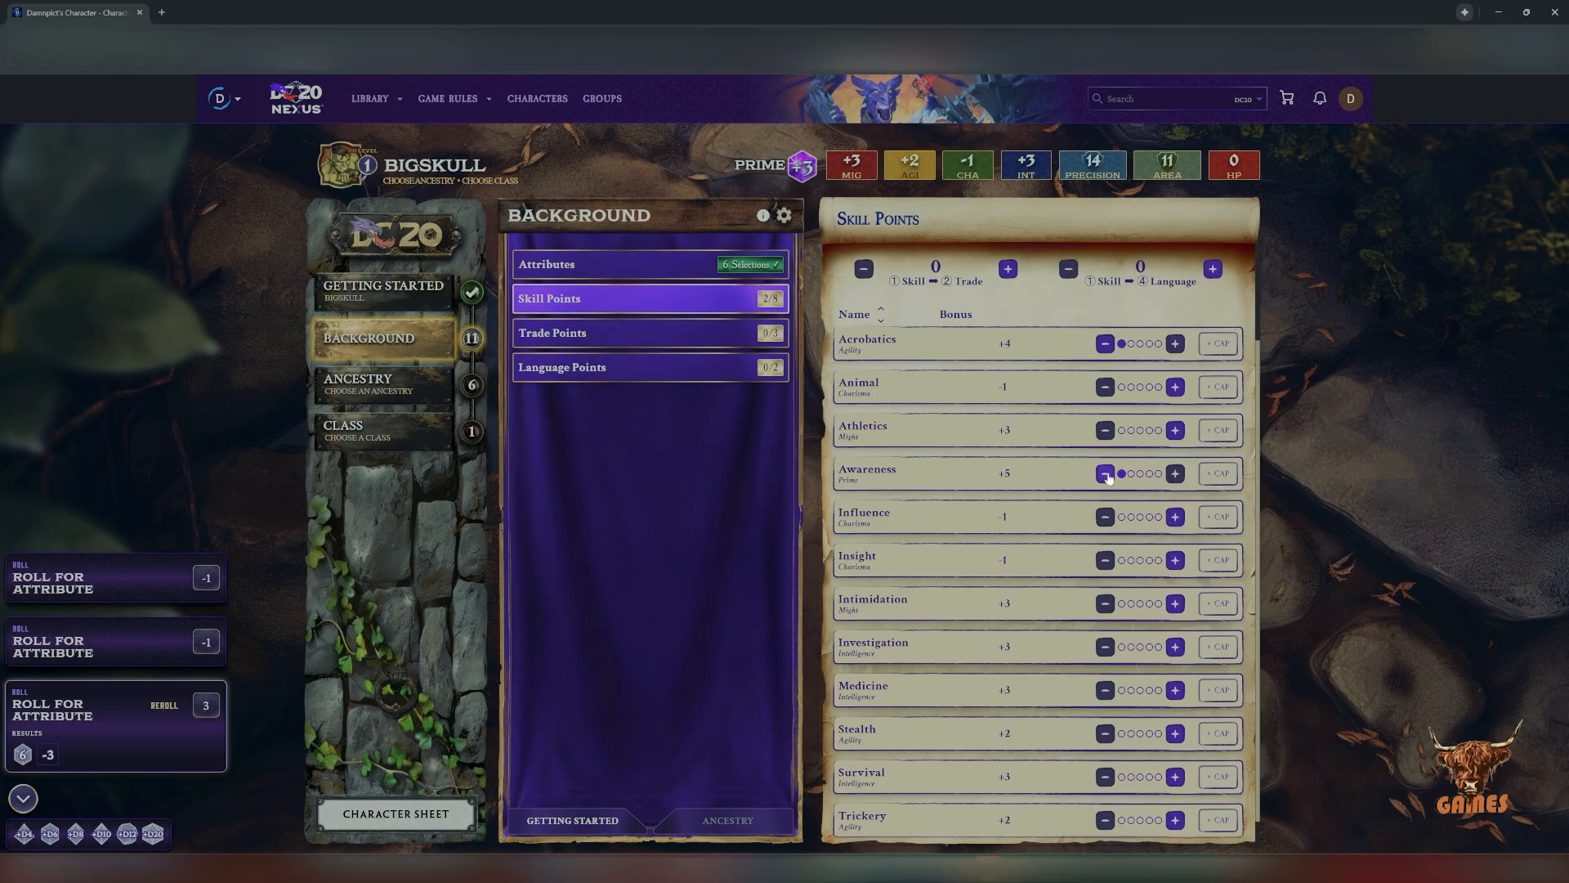
click(1170, 432)
scroll(1174, 521, down, 1)
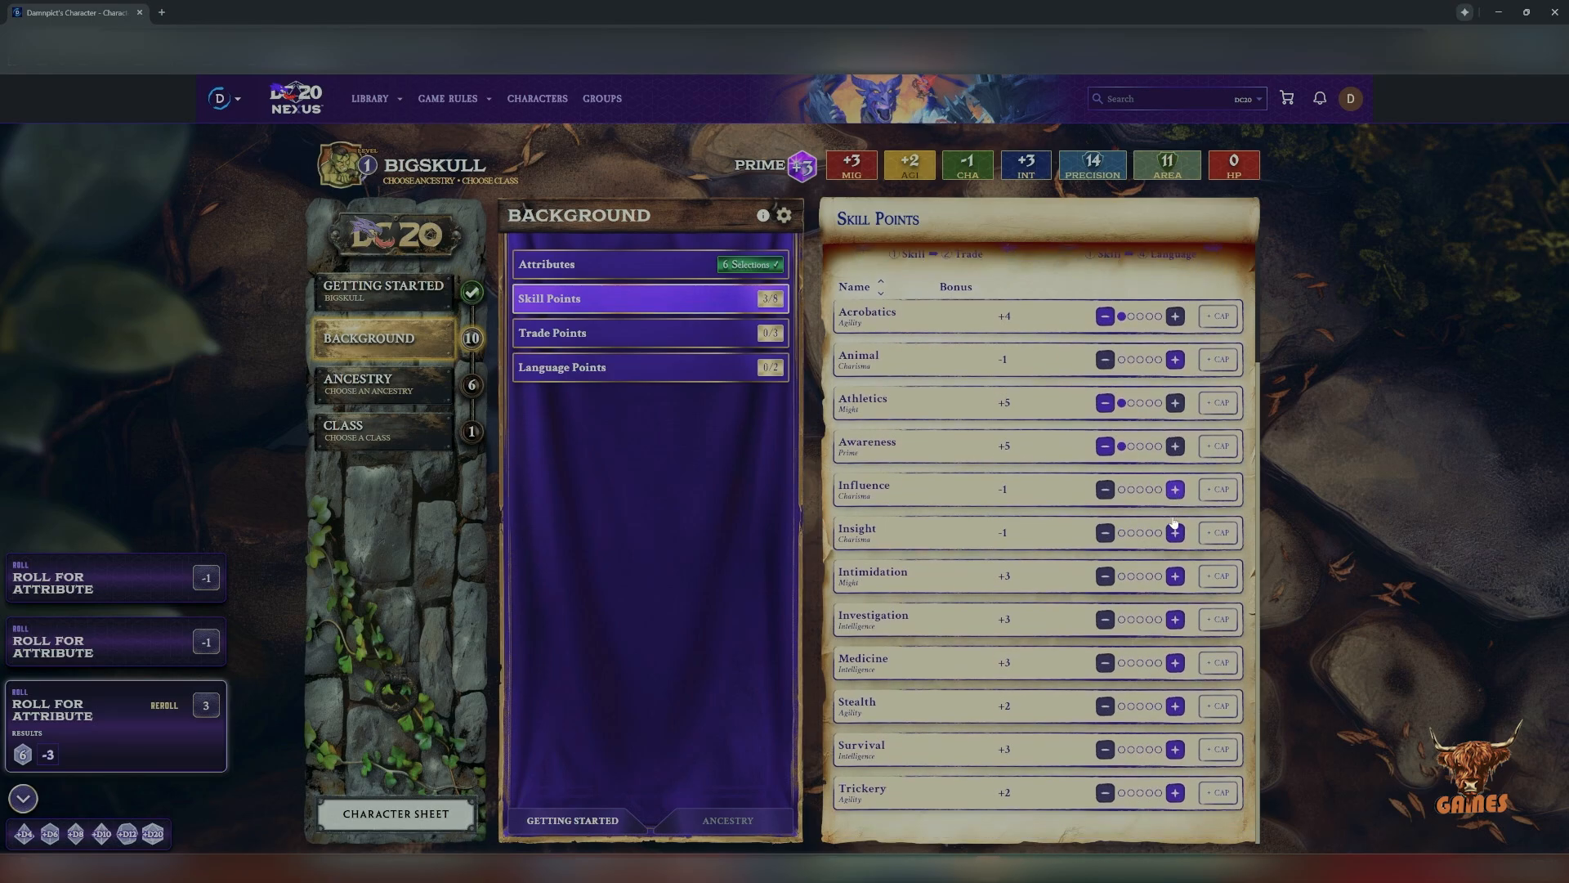
click(1175, 576)
click(1175, 619)
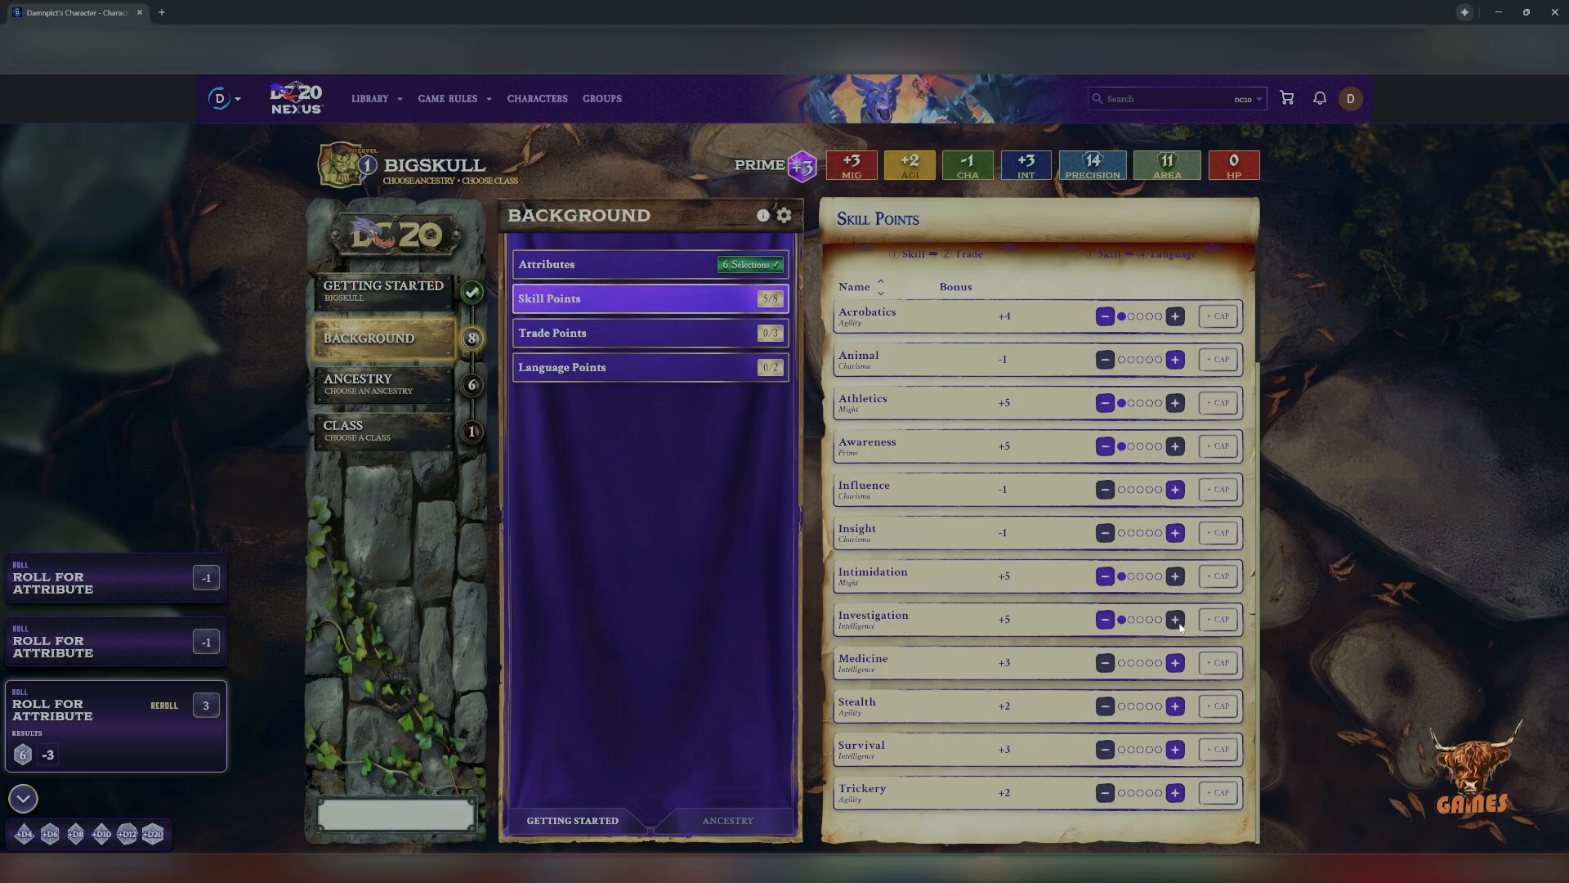
click(1174, 750)
click(1174, 358)
click(1175, 663)
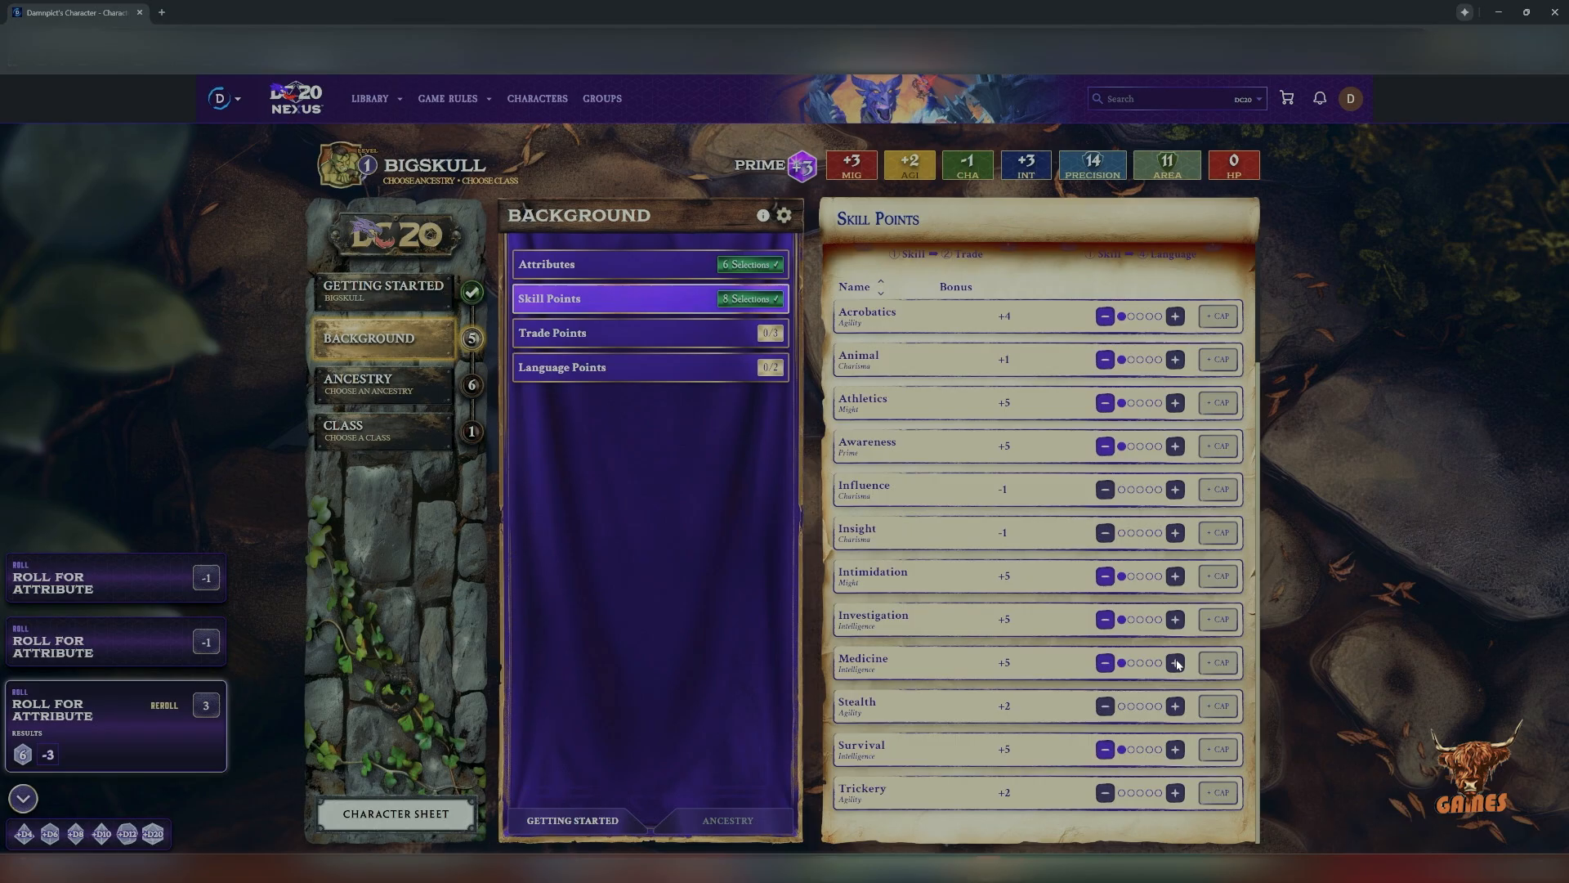
Spend one trade point each on Brewing, Cooking and Gaming.
click(676, 336)
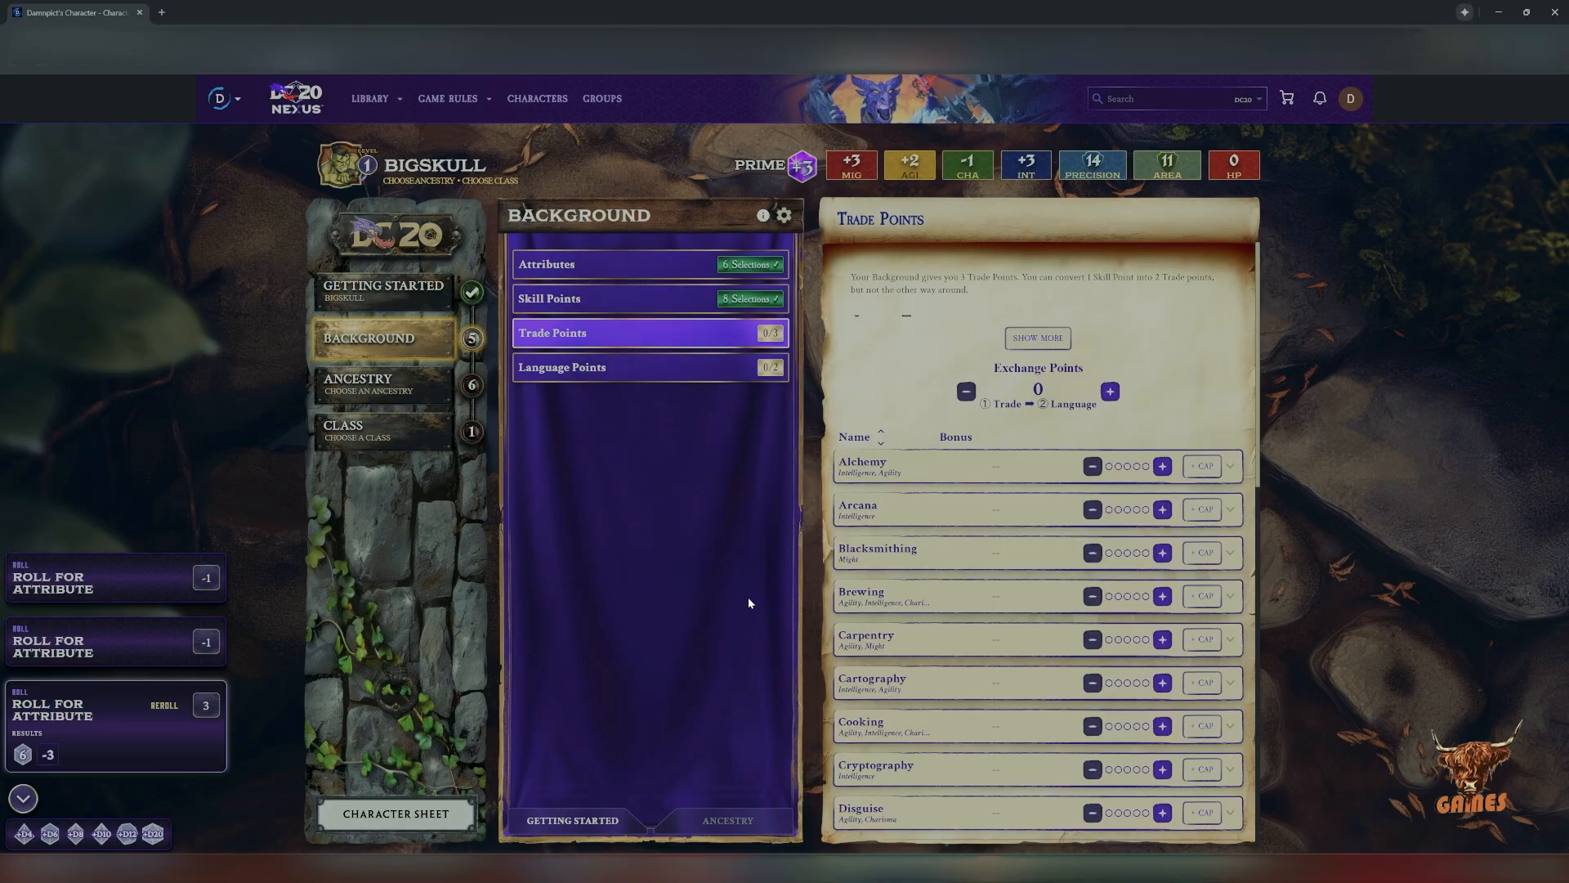
scroll(1172, 582, down, 1)
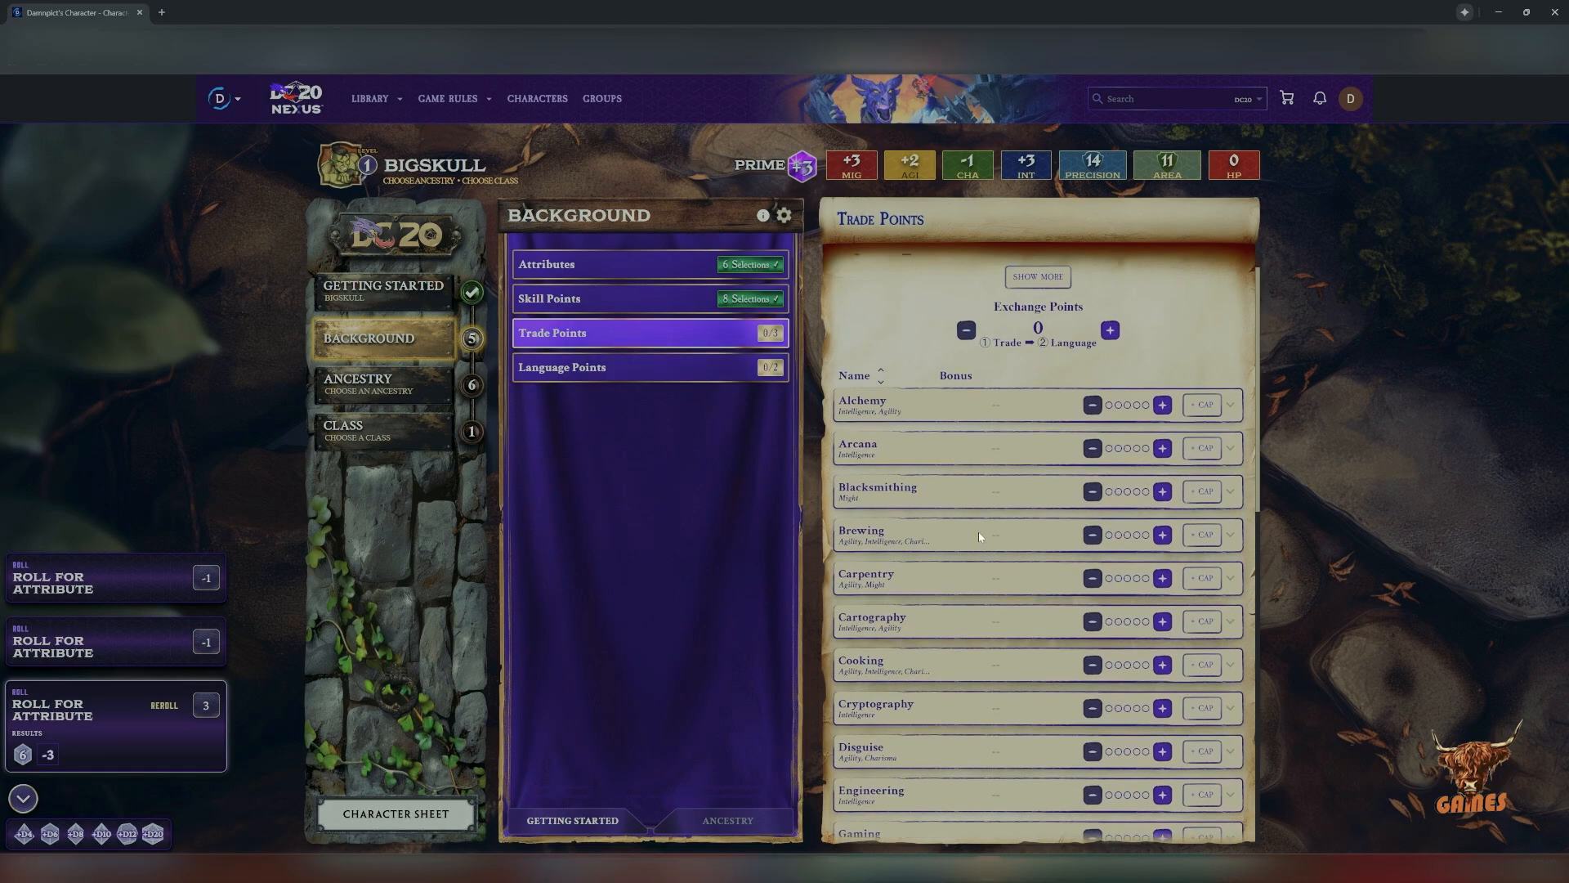
click(1163, 535)
scroll(1169, 458, down, 3)
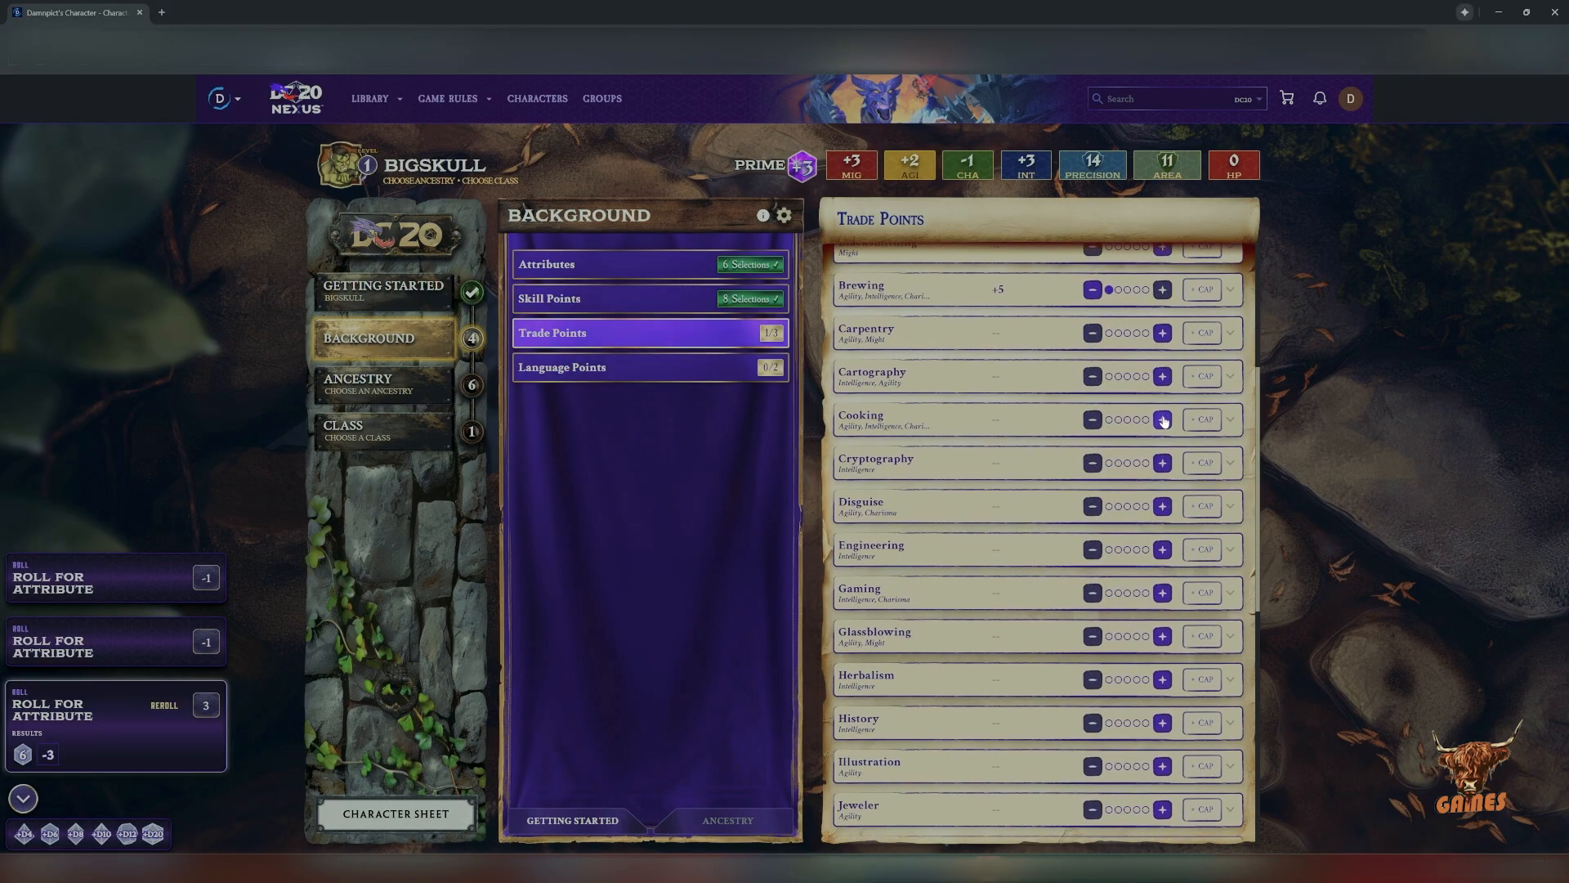
click(1162, 419)
scroll(1164, 421, down, 2)
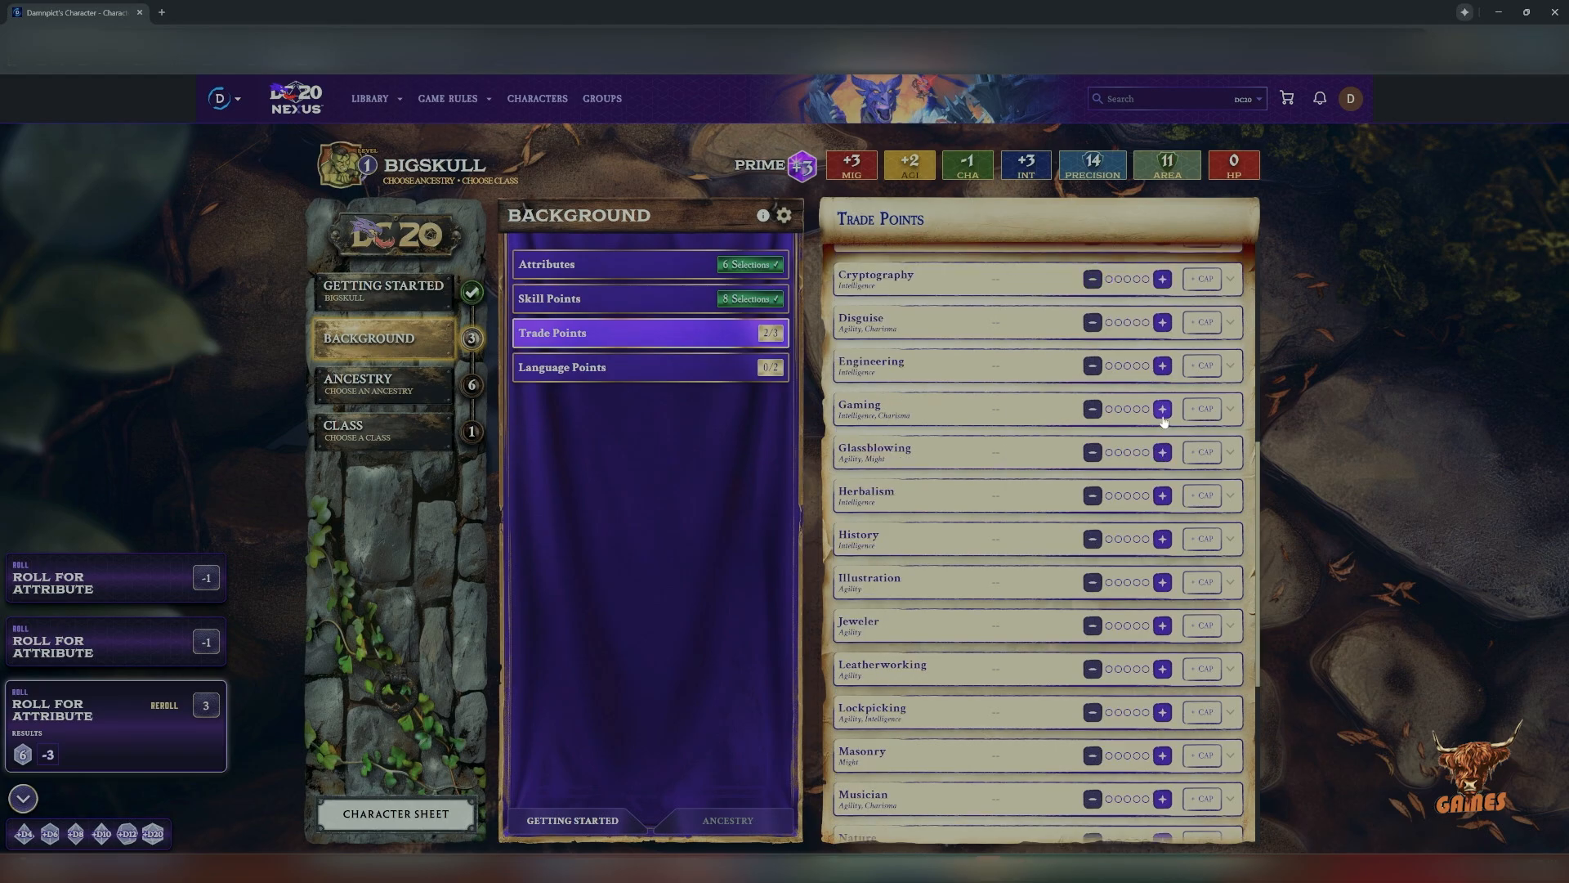
click(1162, 409)
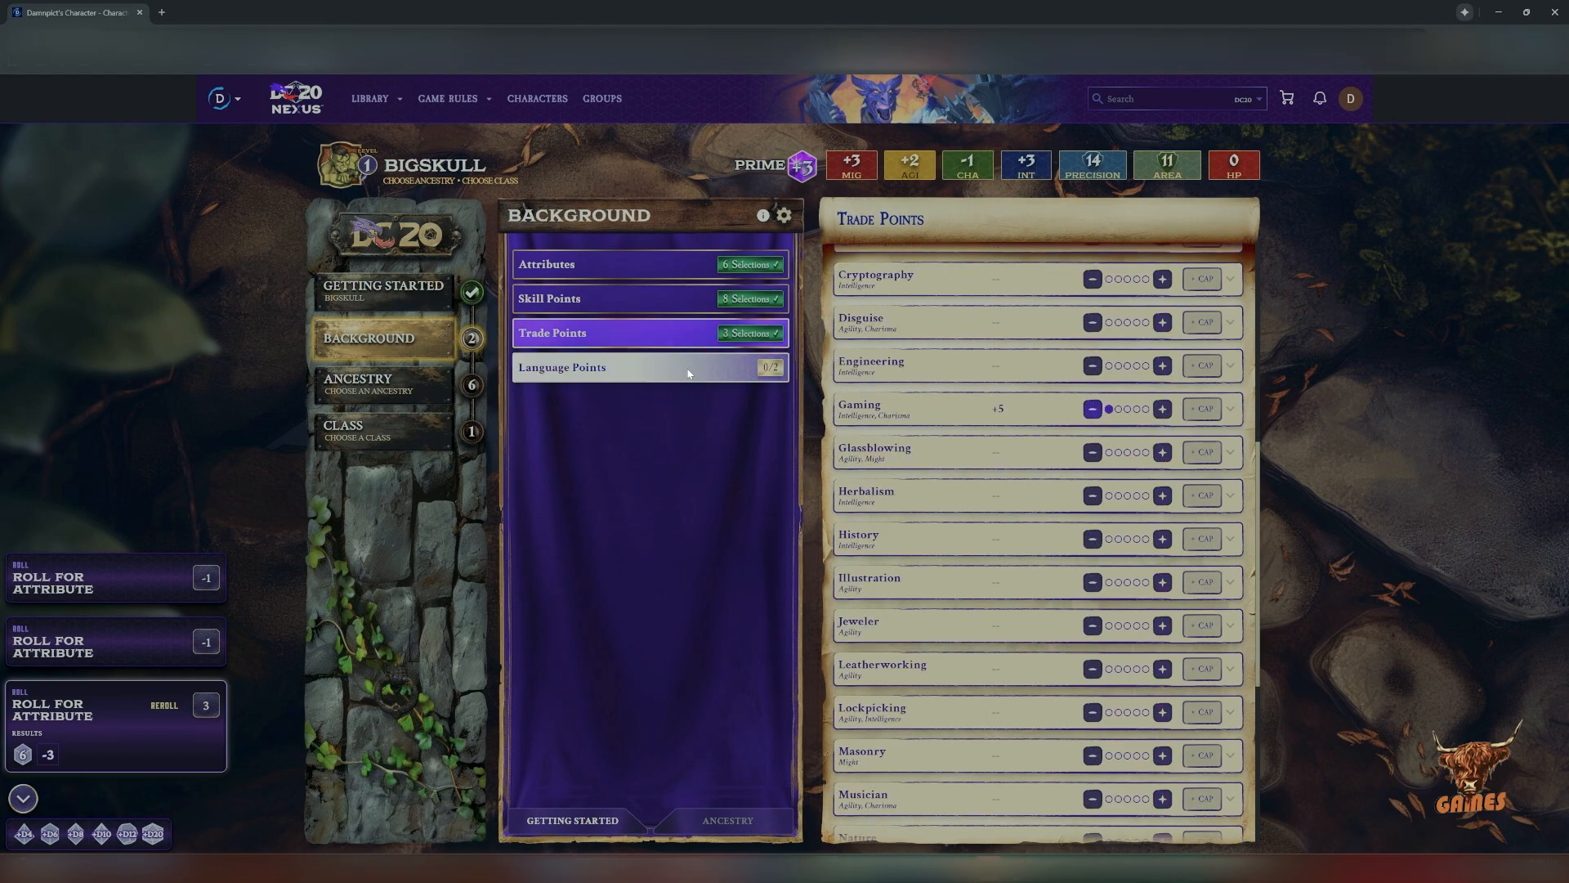
Spend both language points on Orcish and continue to the Ancestry section.
click(689, 373)
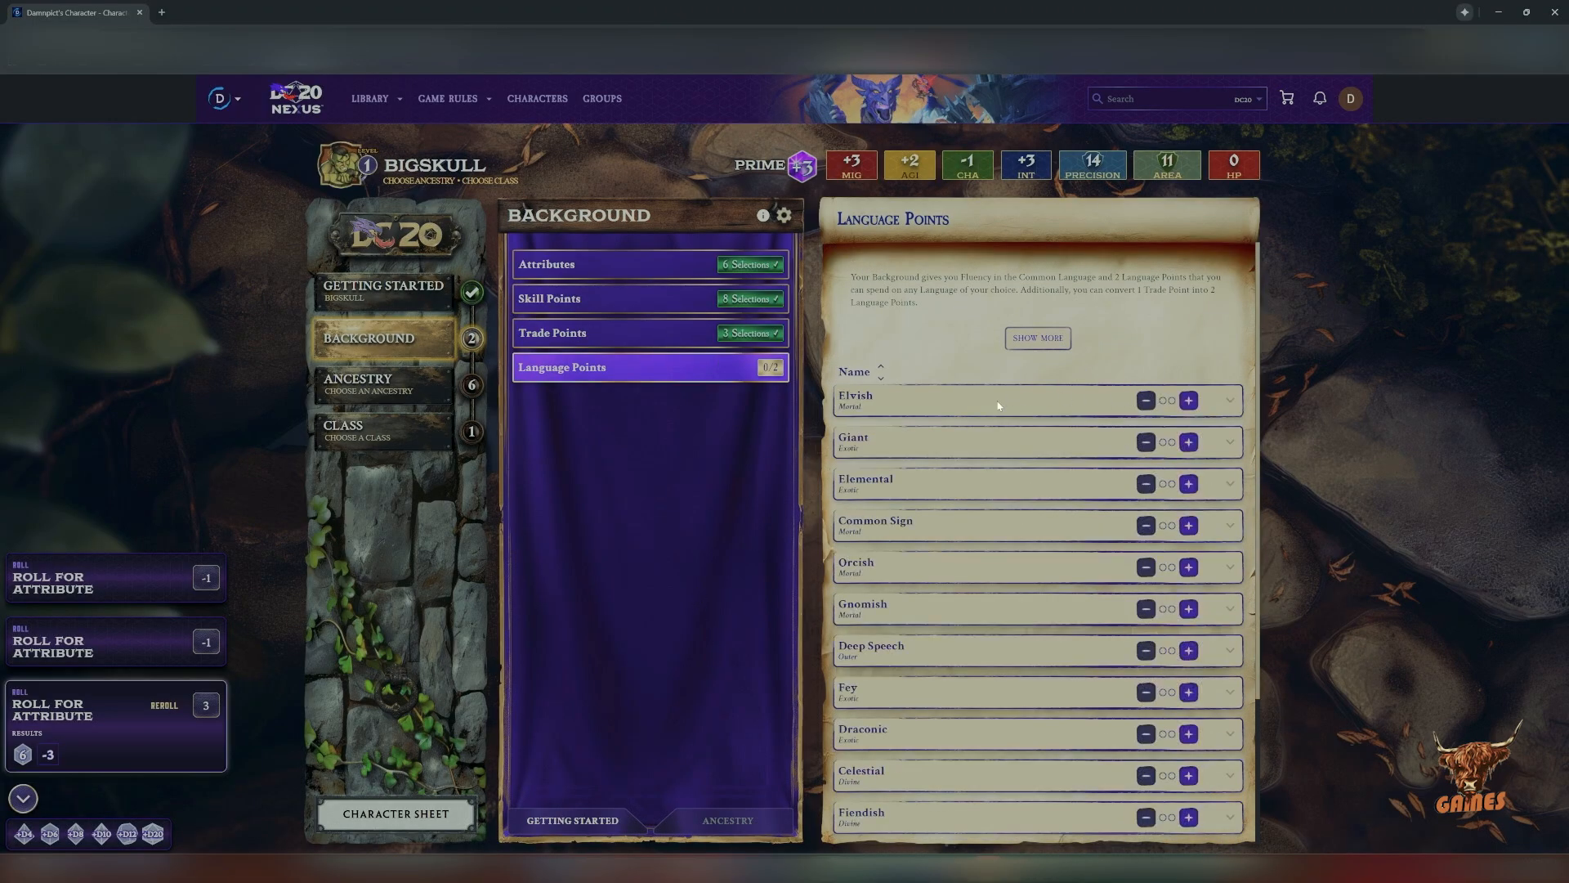
click(1189, 566)
click(1190, 568)
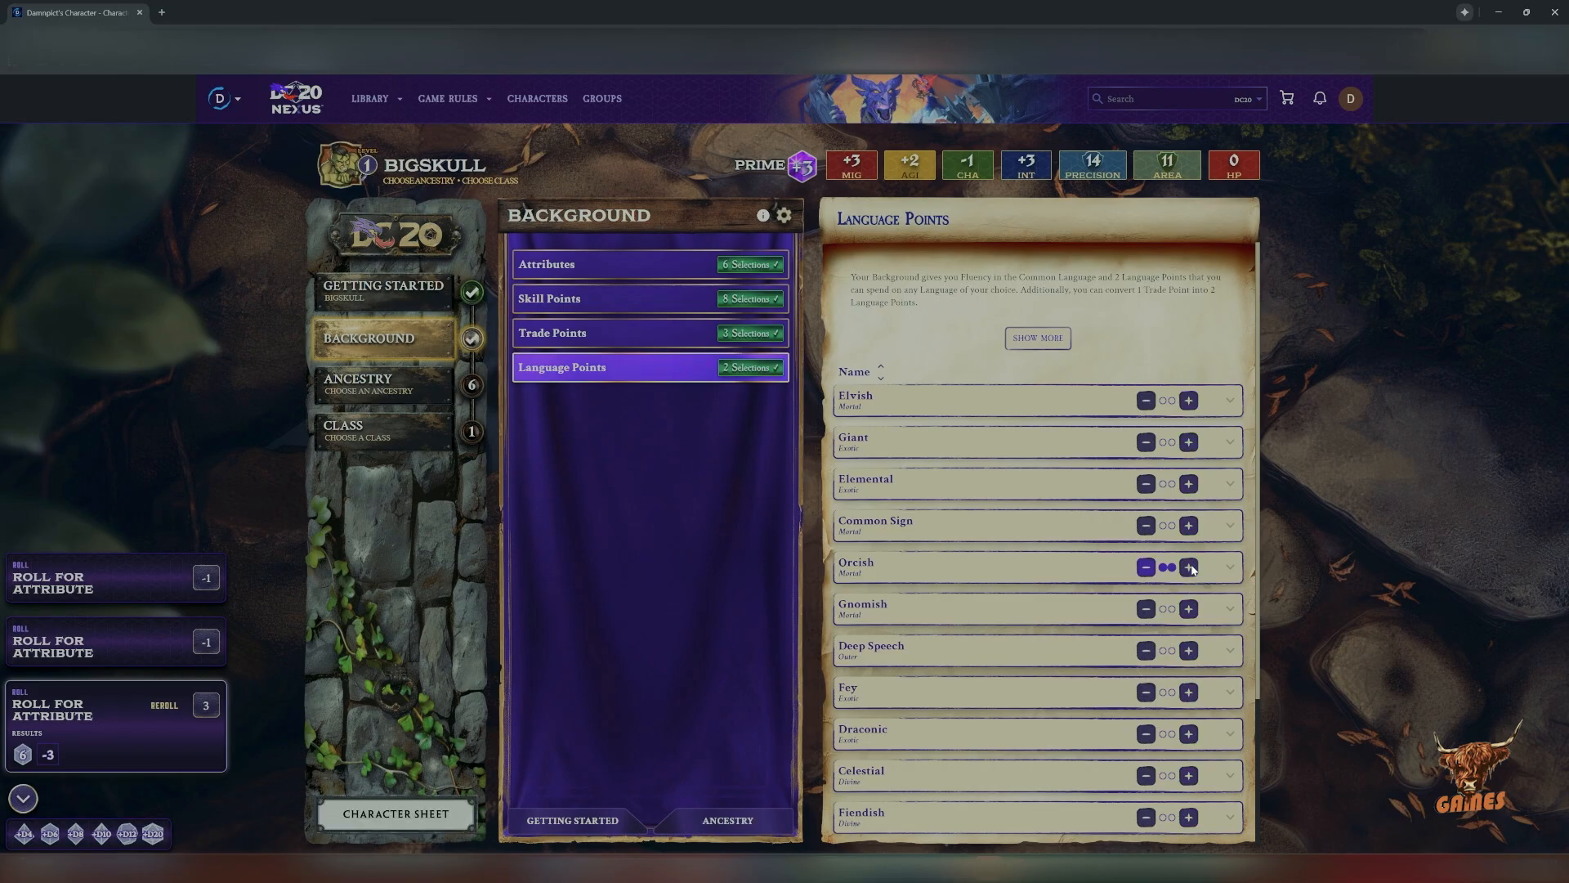
scroll(920, 627, down, 2)
scroll(920, 626, up, 2)
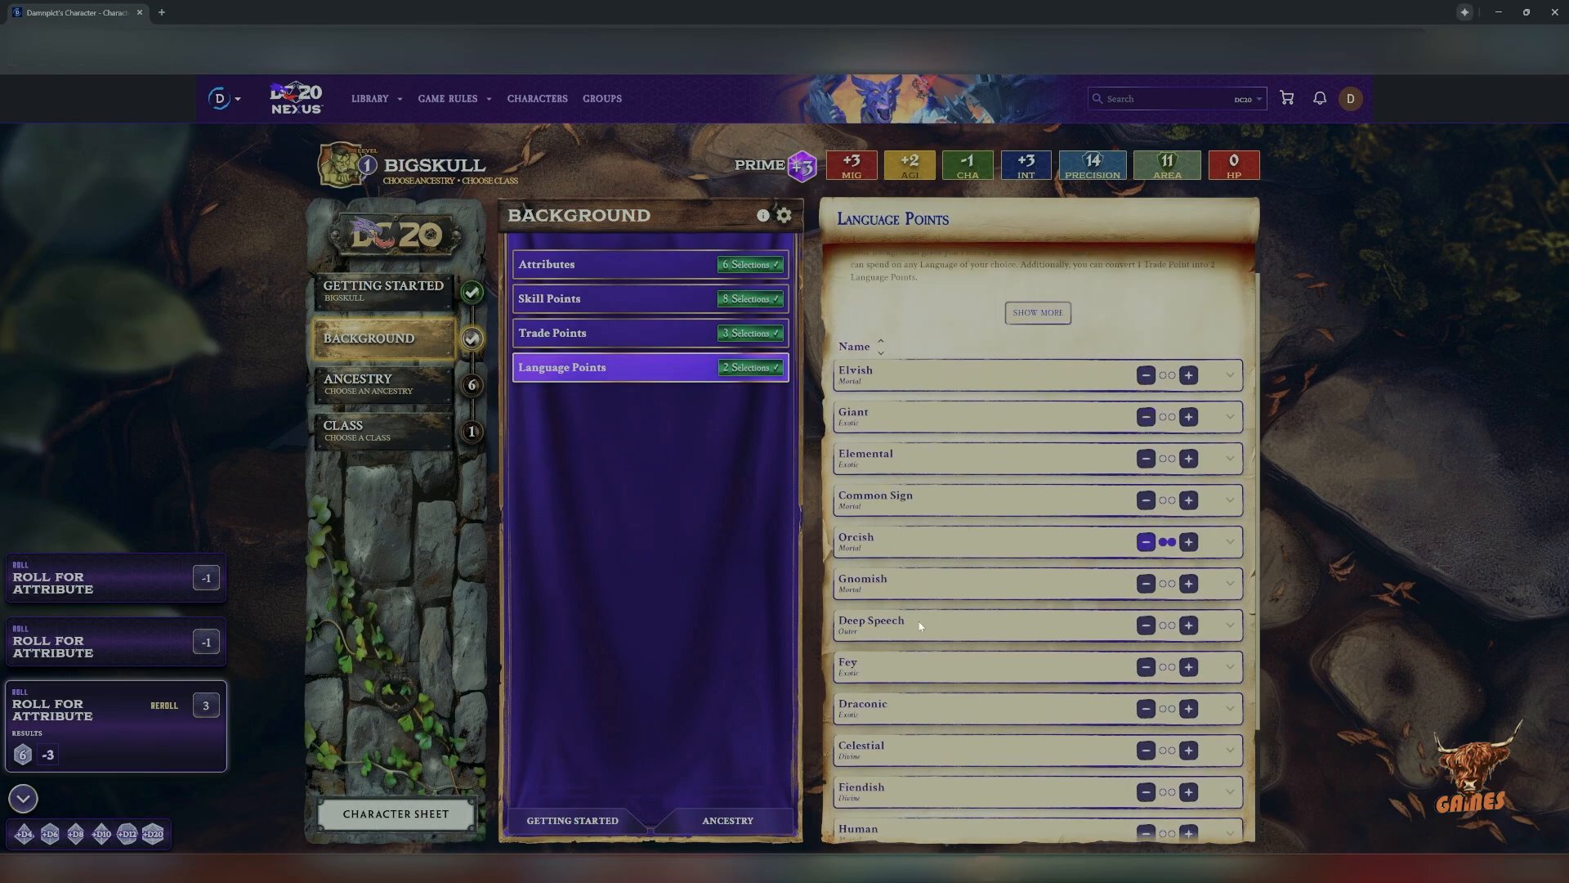
scroll(920, 626, up, 1)
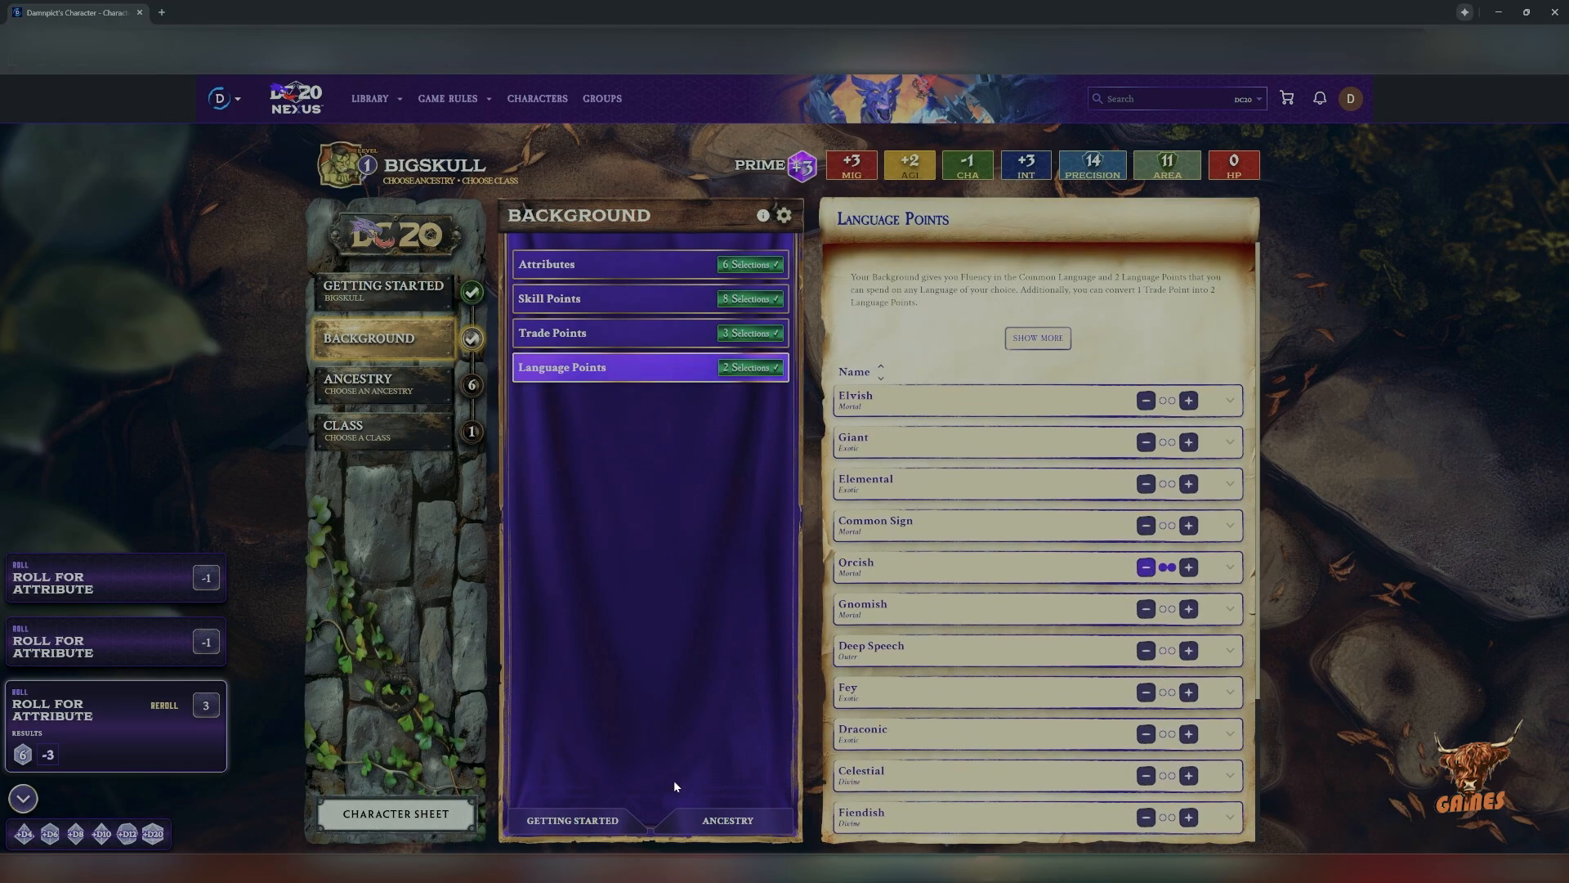
click(726, 821)
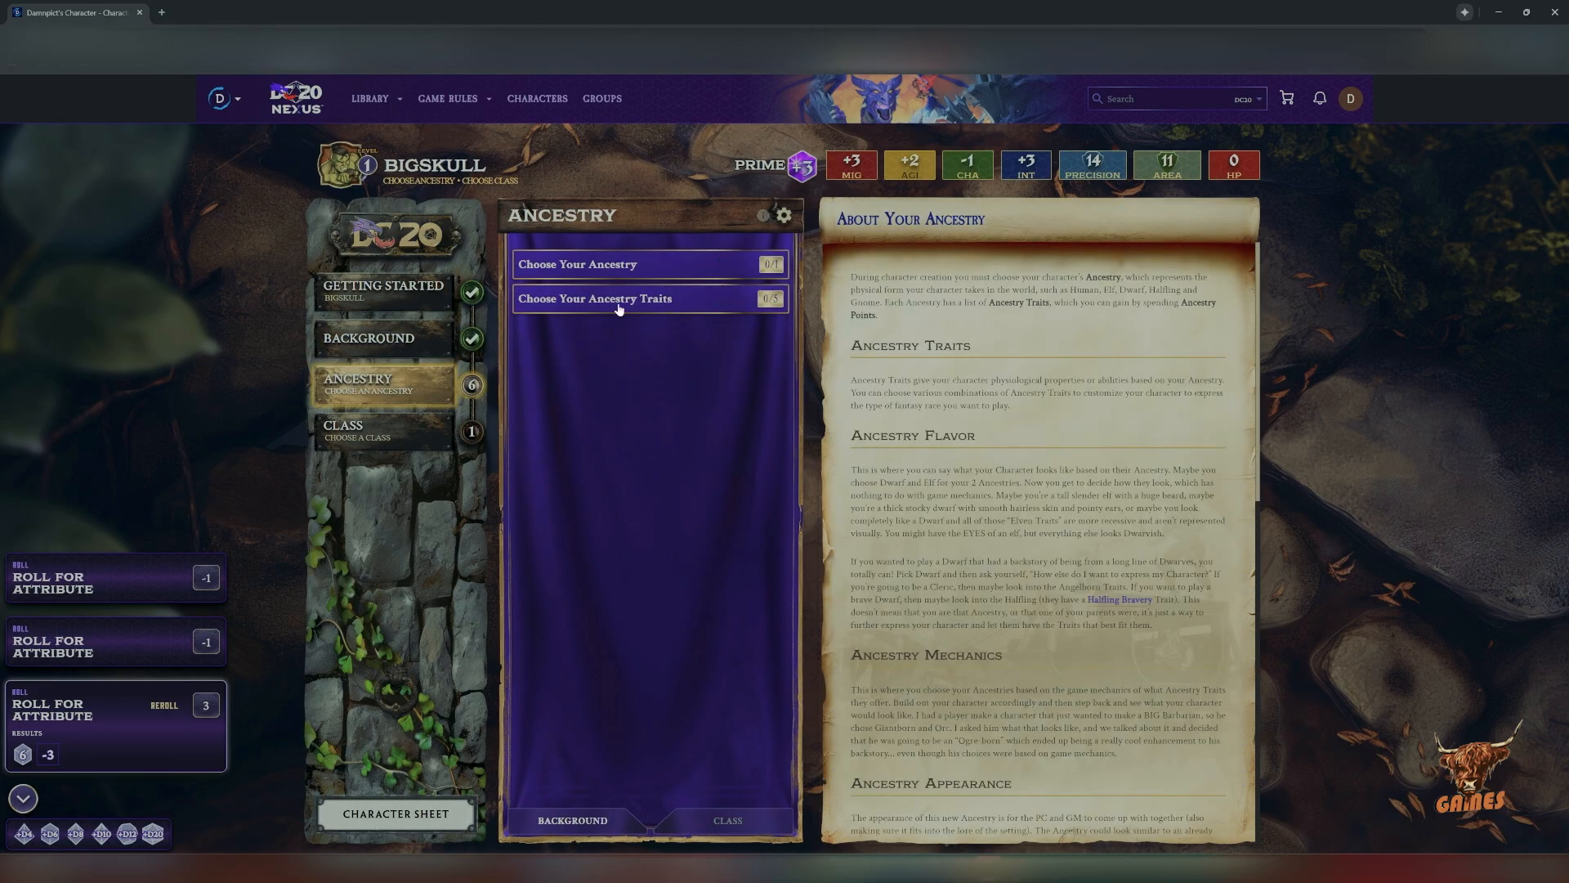
Choose Orc and Elf as the character's two ancestries.
click(646, 260)
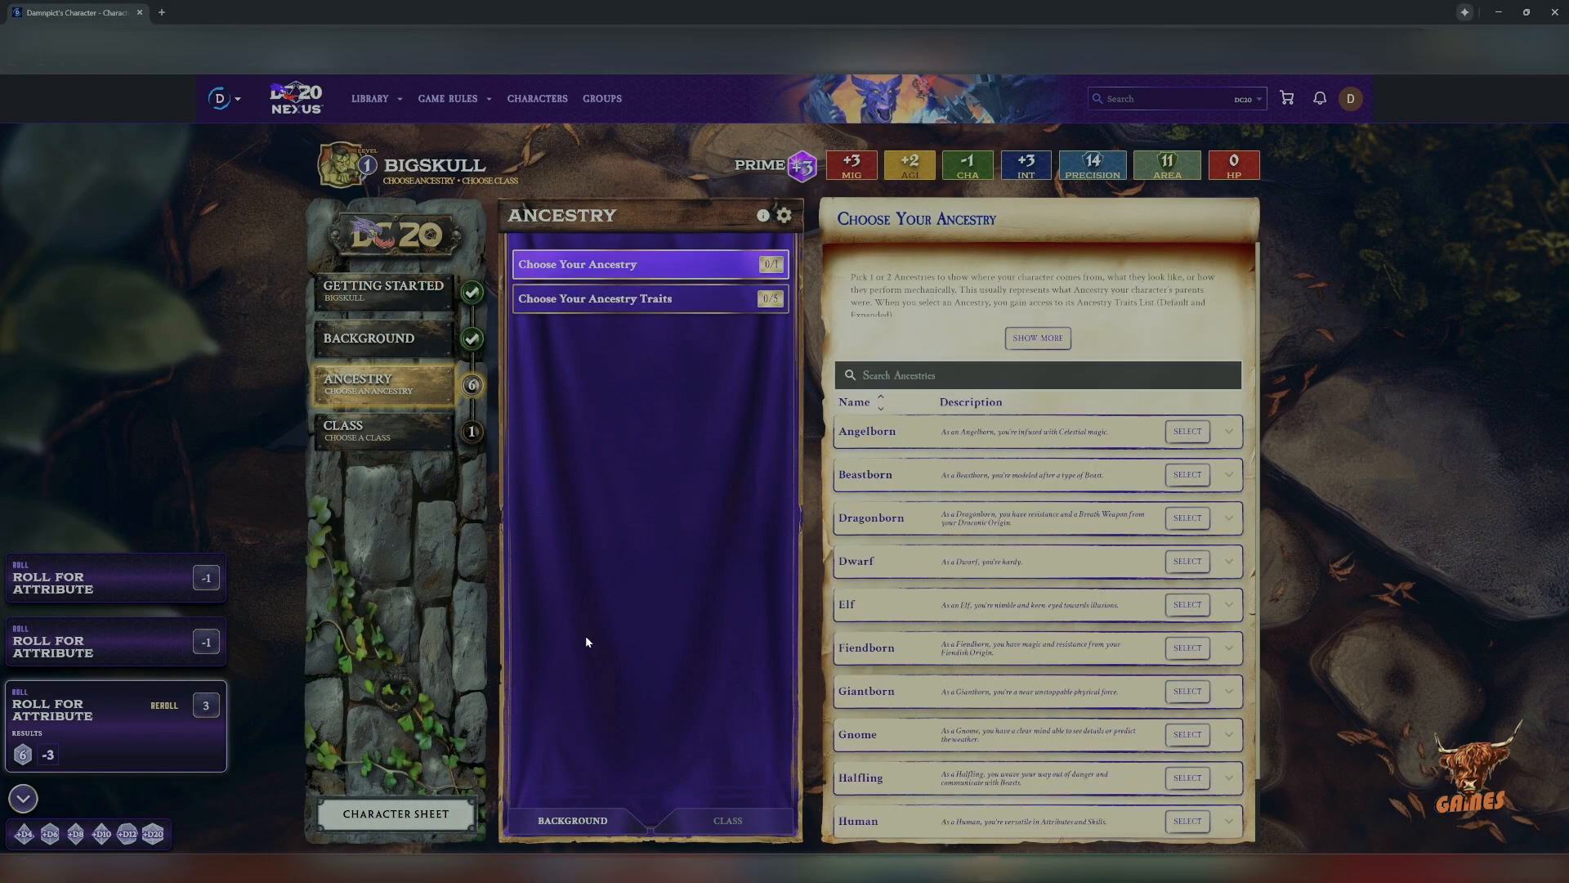
scroll(1078, 603, down, 1)
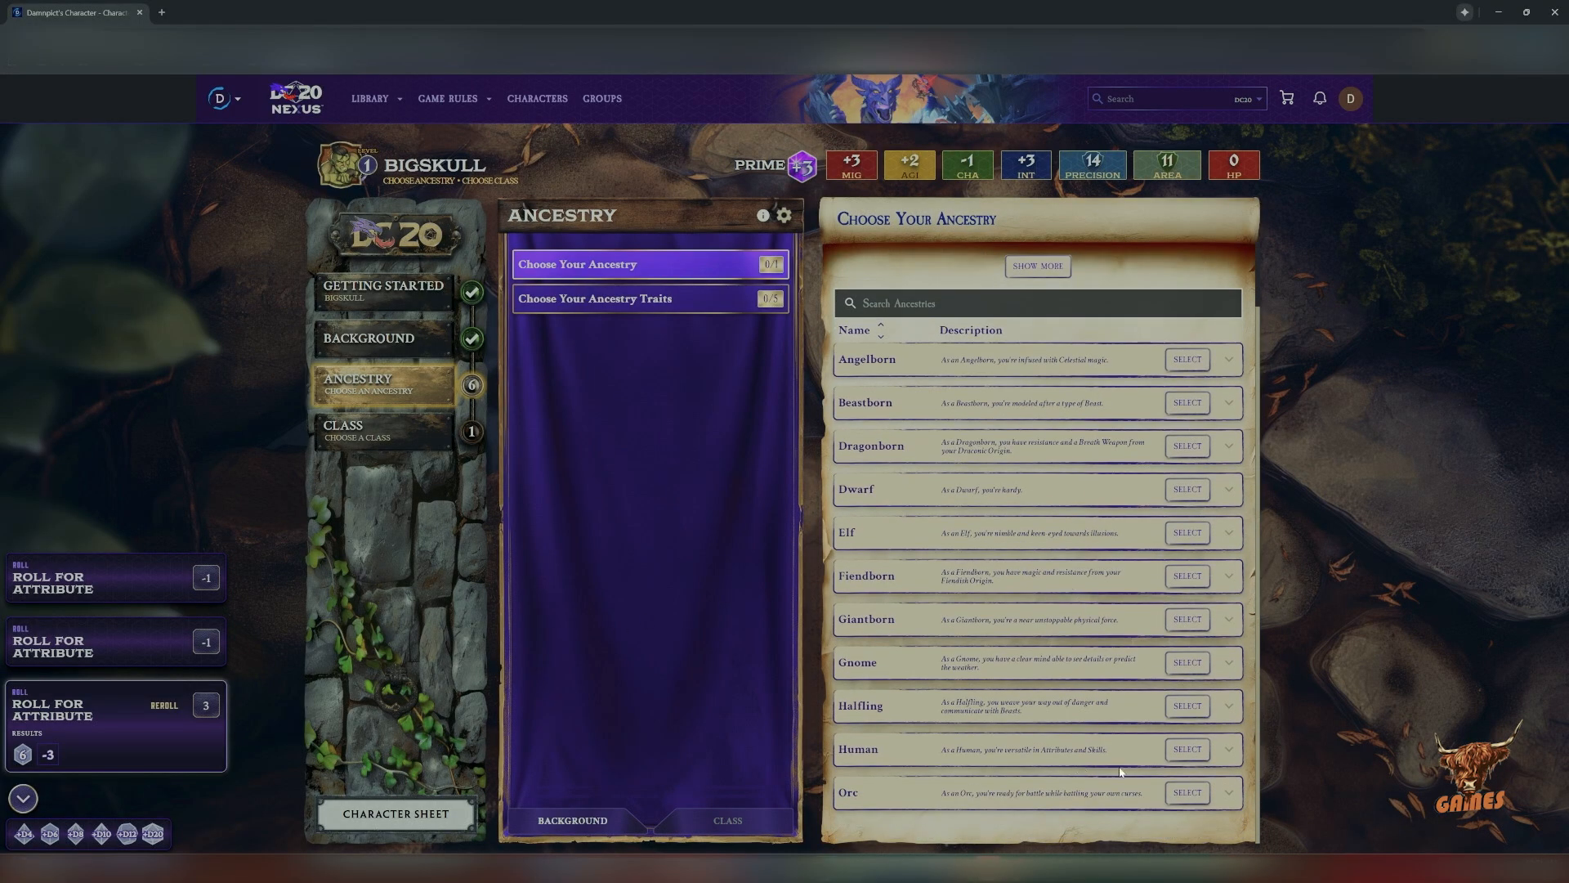
click(1187, 793)
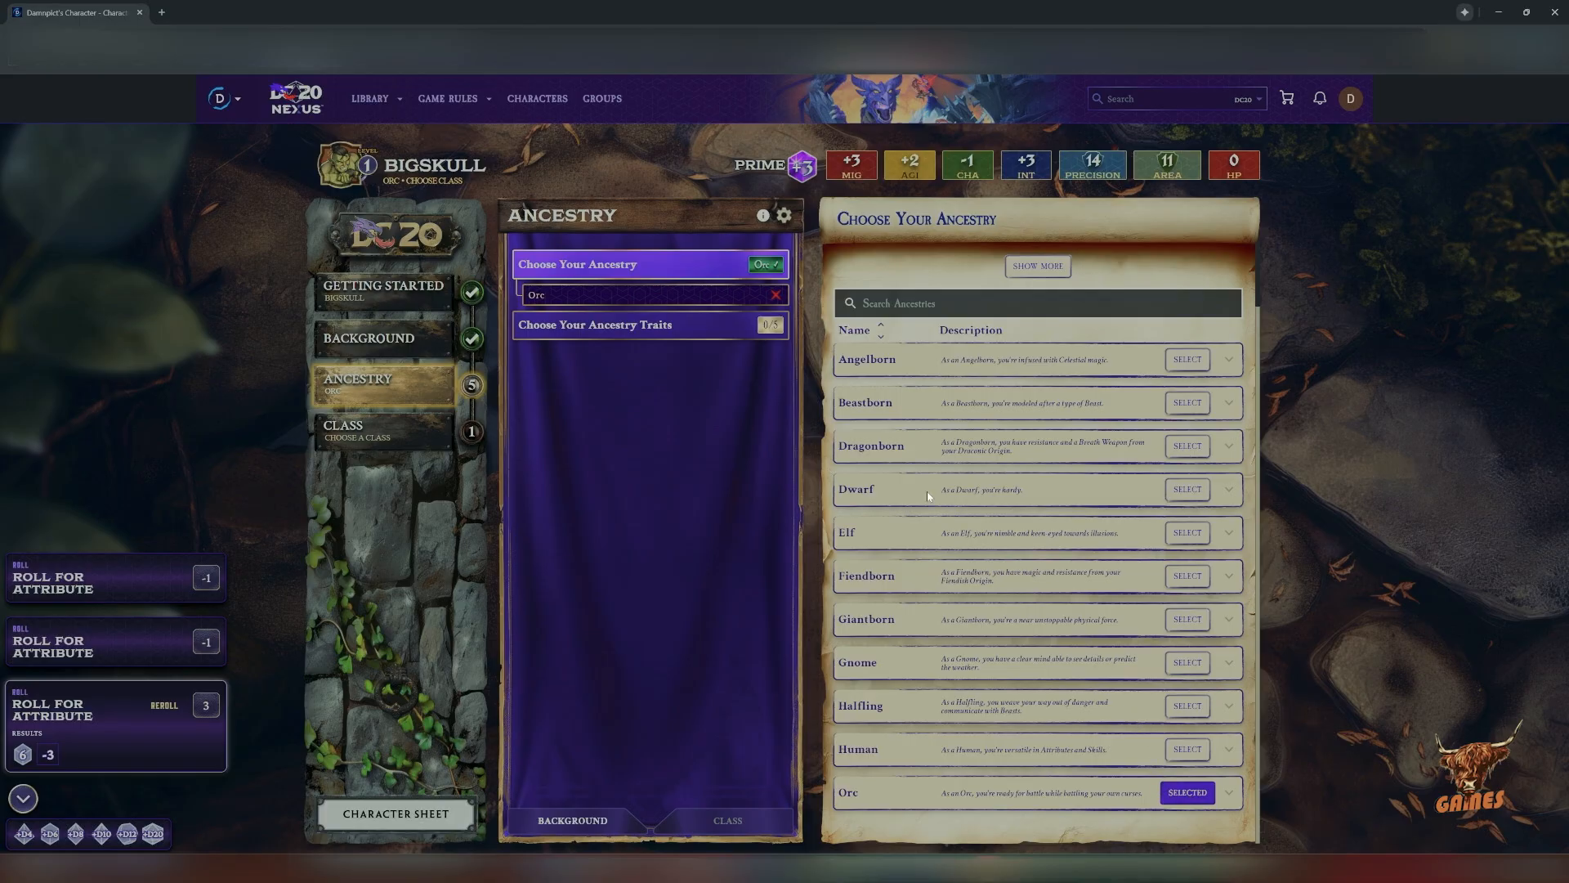
click(1185, 533)
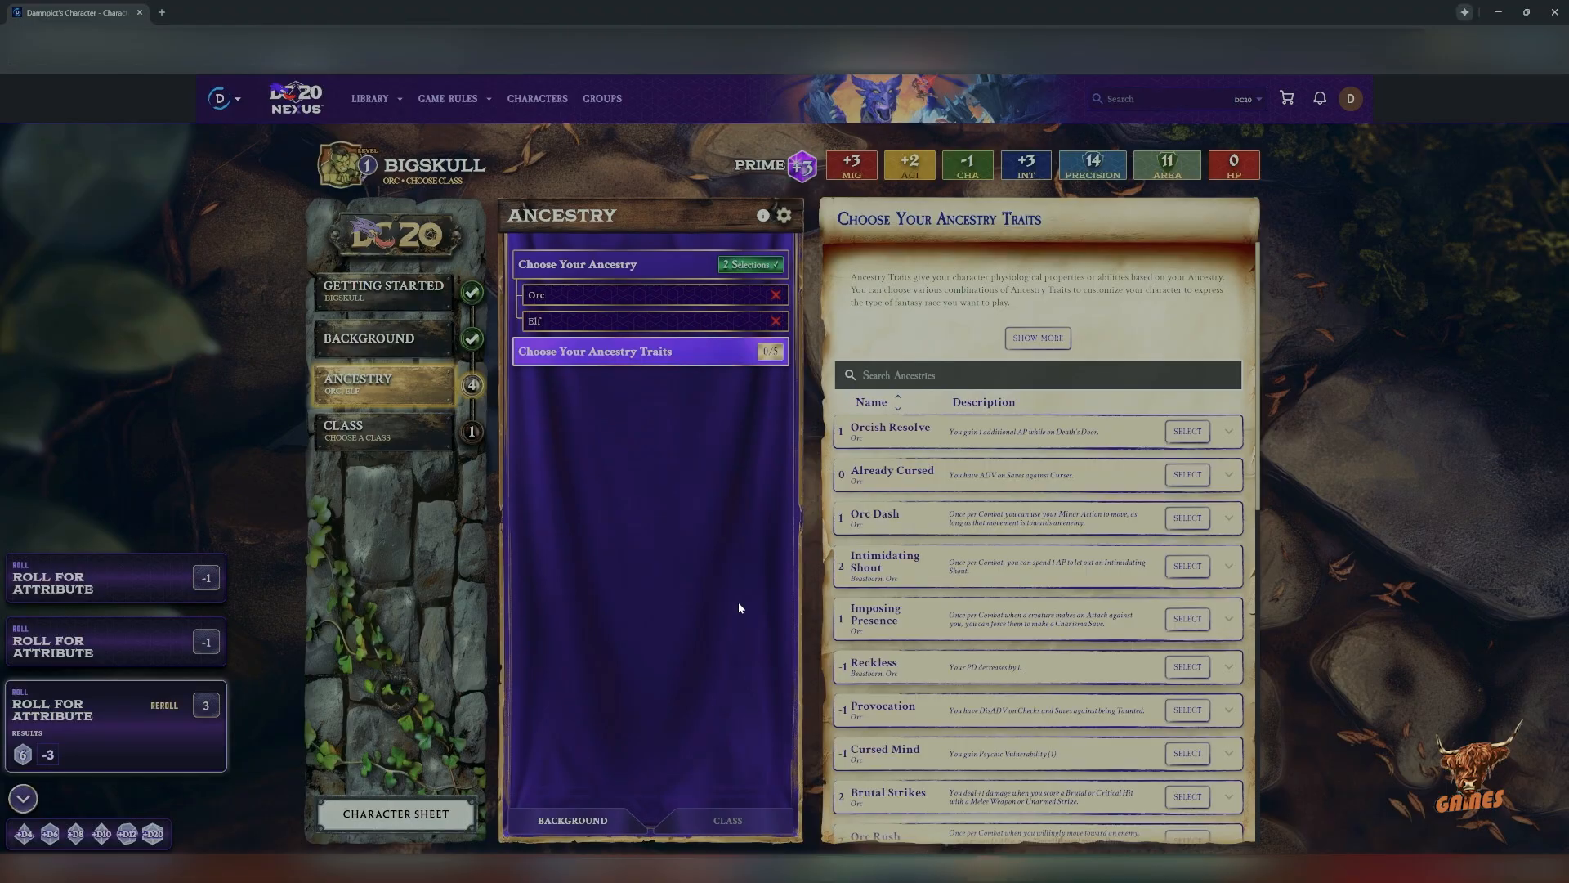
Choose the ancestry traits Finishing Blow, Tough, Elven Will, Orcish Resolve and Quick Reactions.
scroll(1065, 554, down, 3)
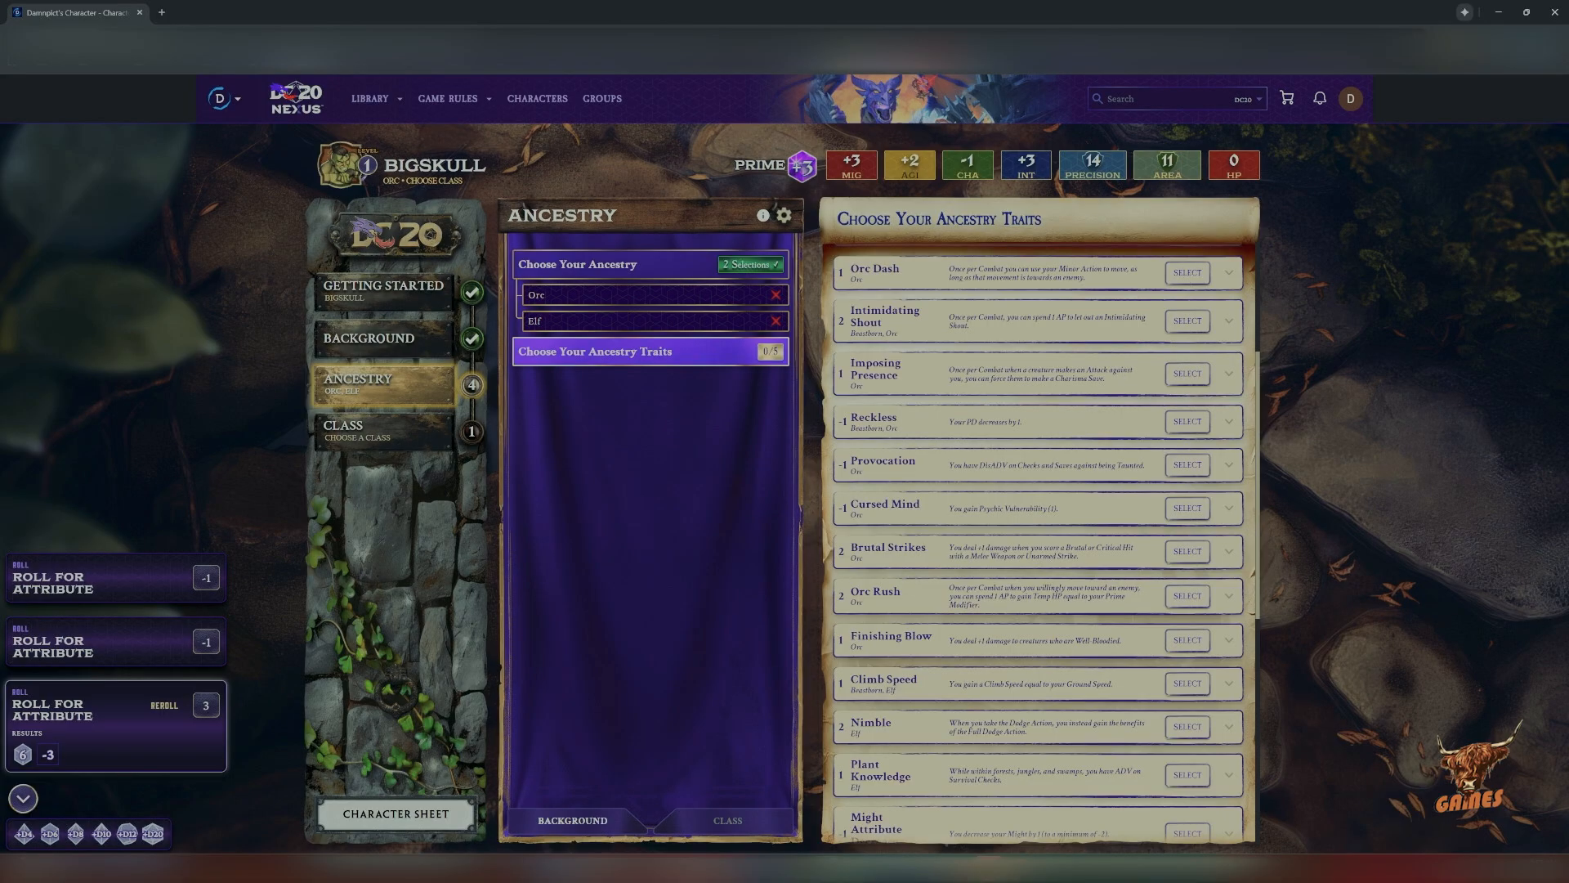
scroll(1038, 540, down, 2)
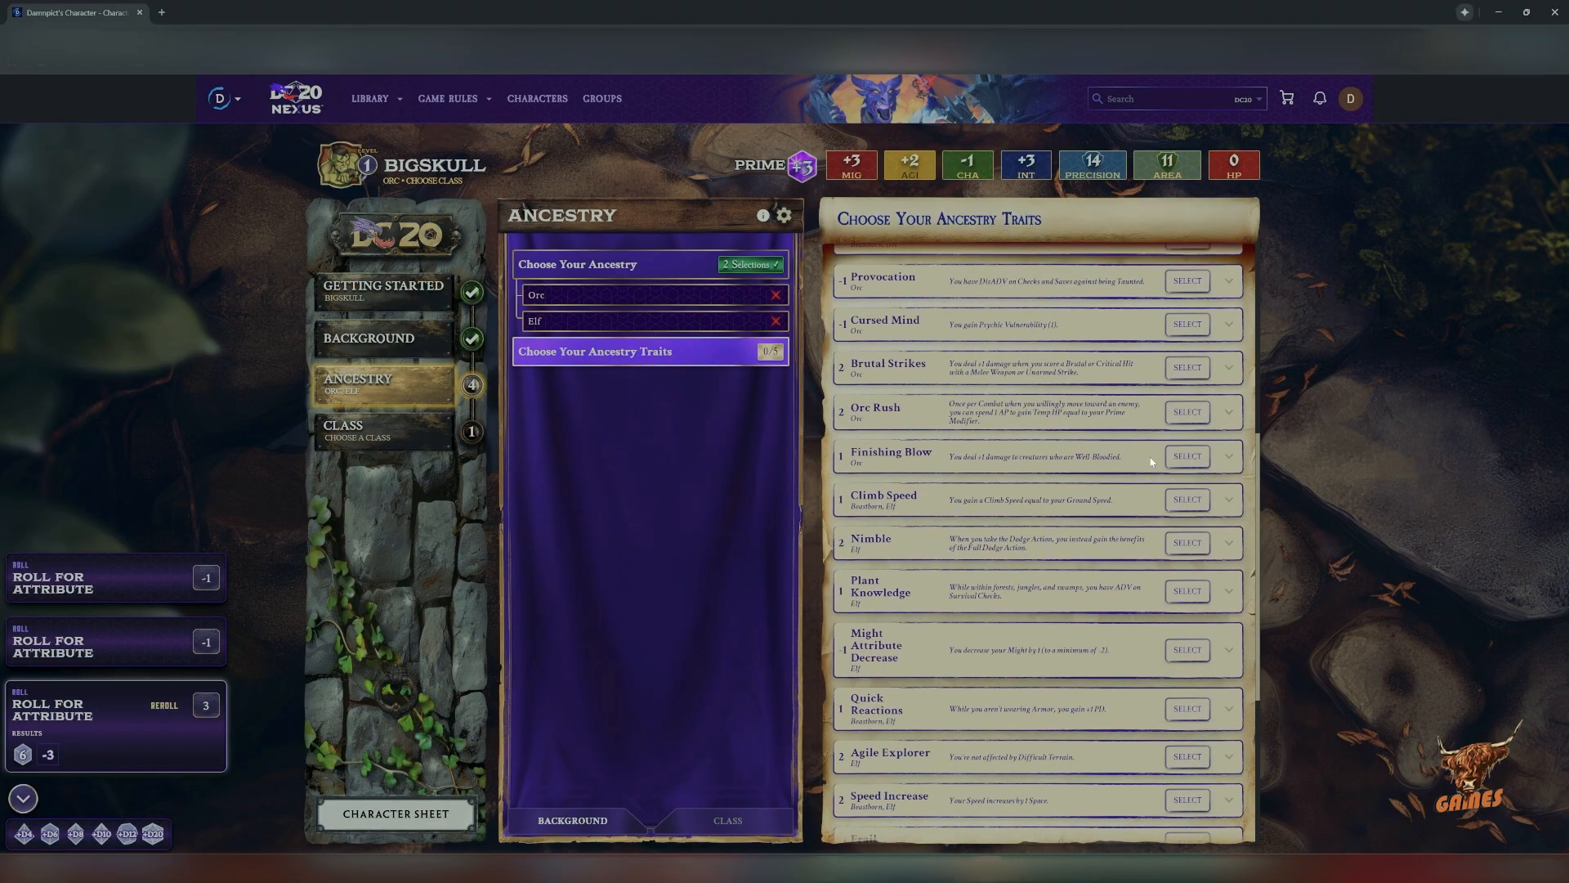
click(1195, 458)
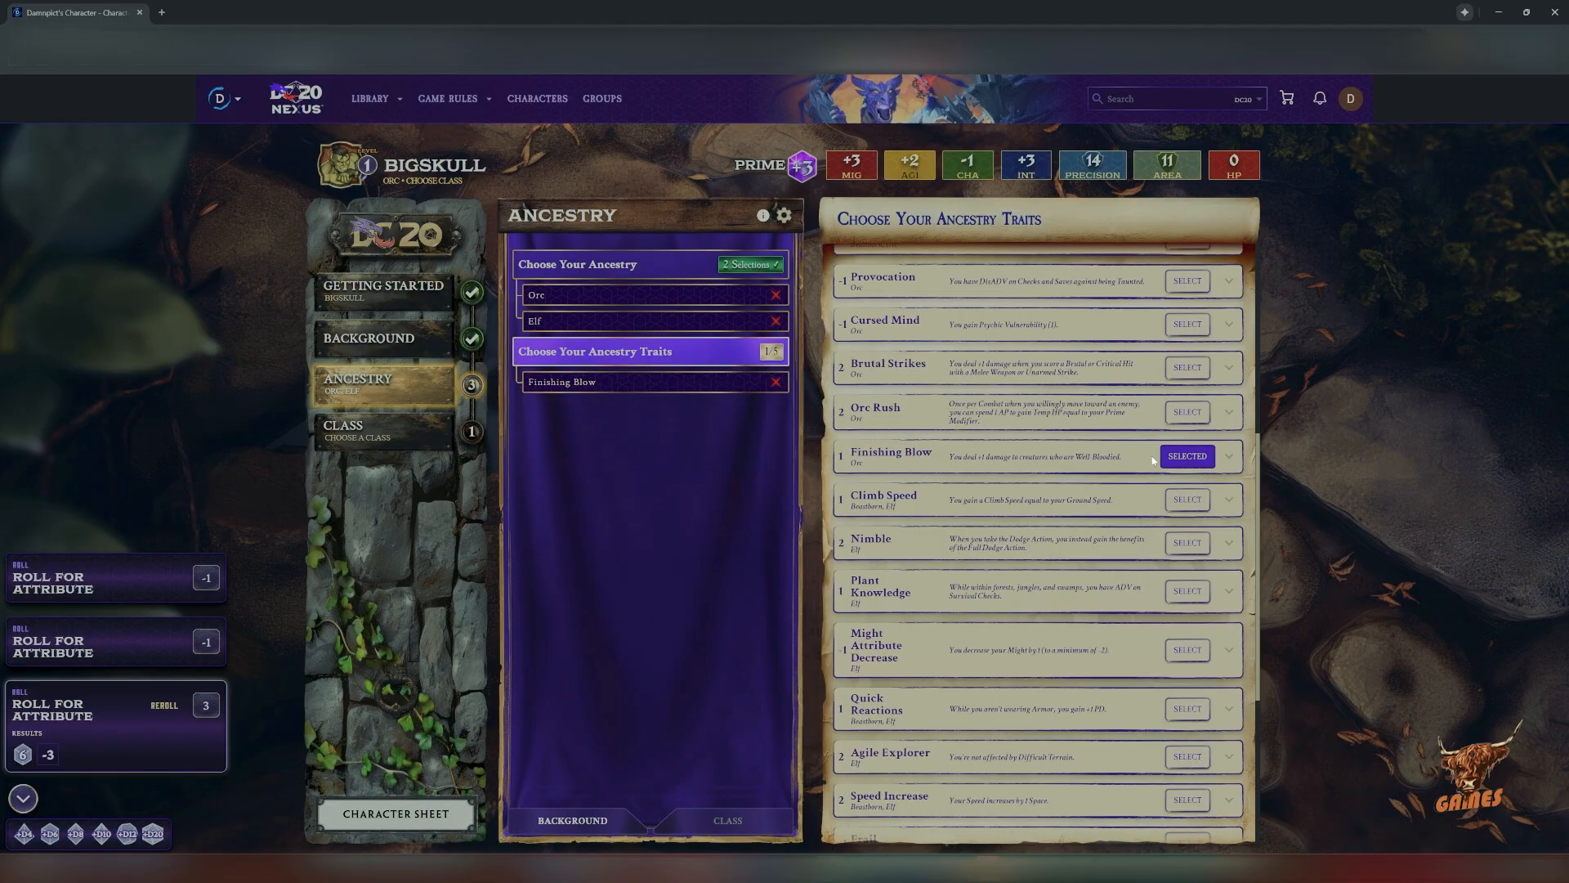
scroll(1150, 456, down, 4)
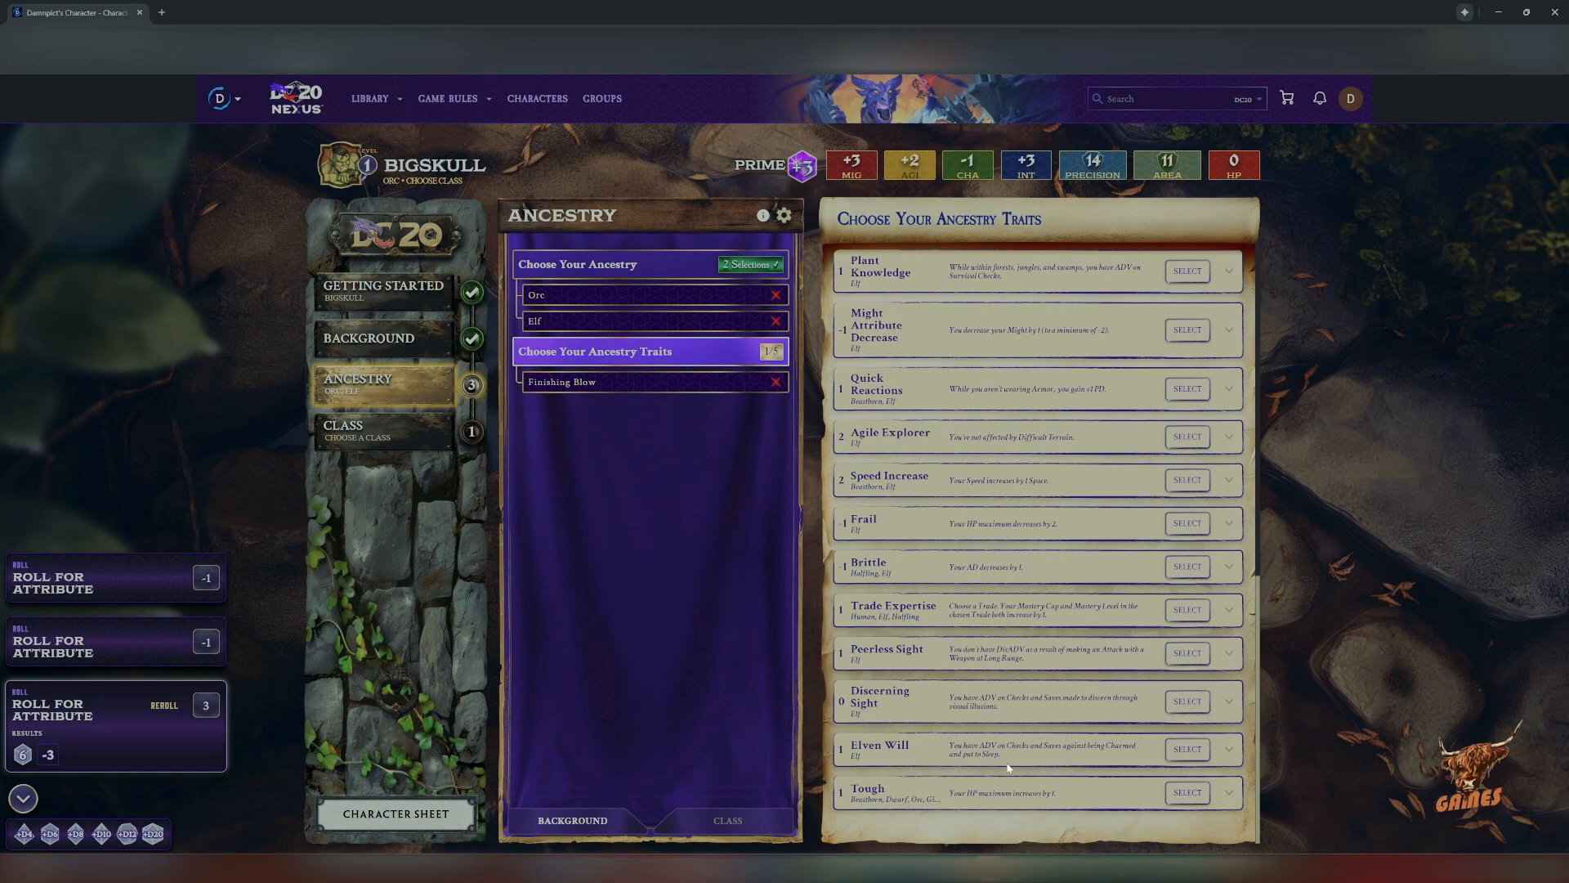
click(1188, 800)
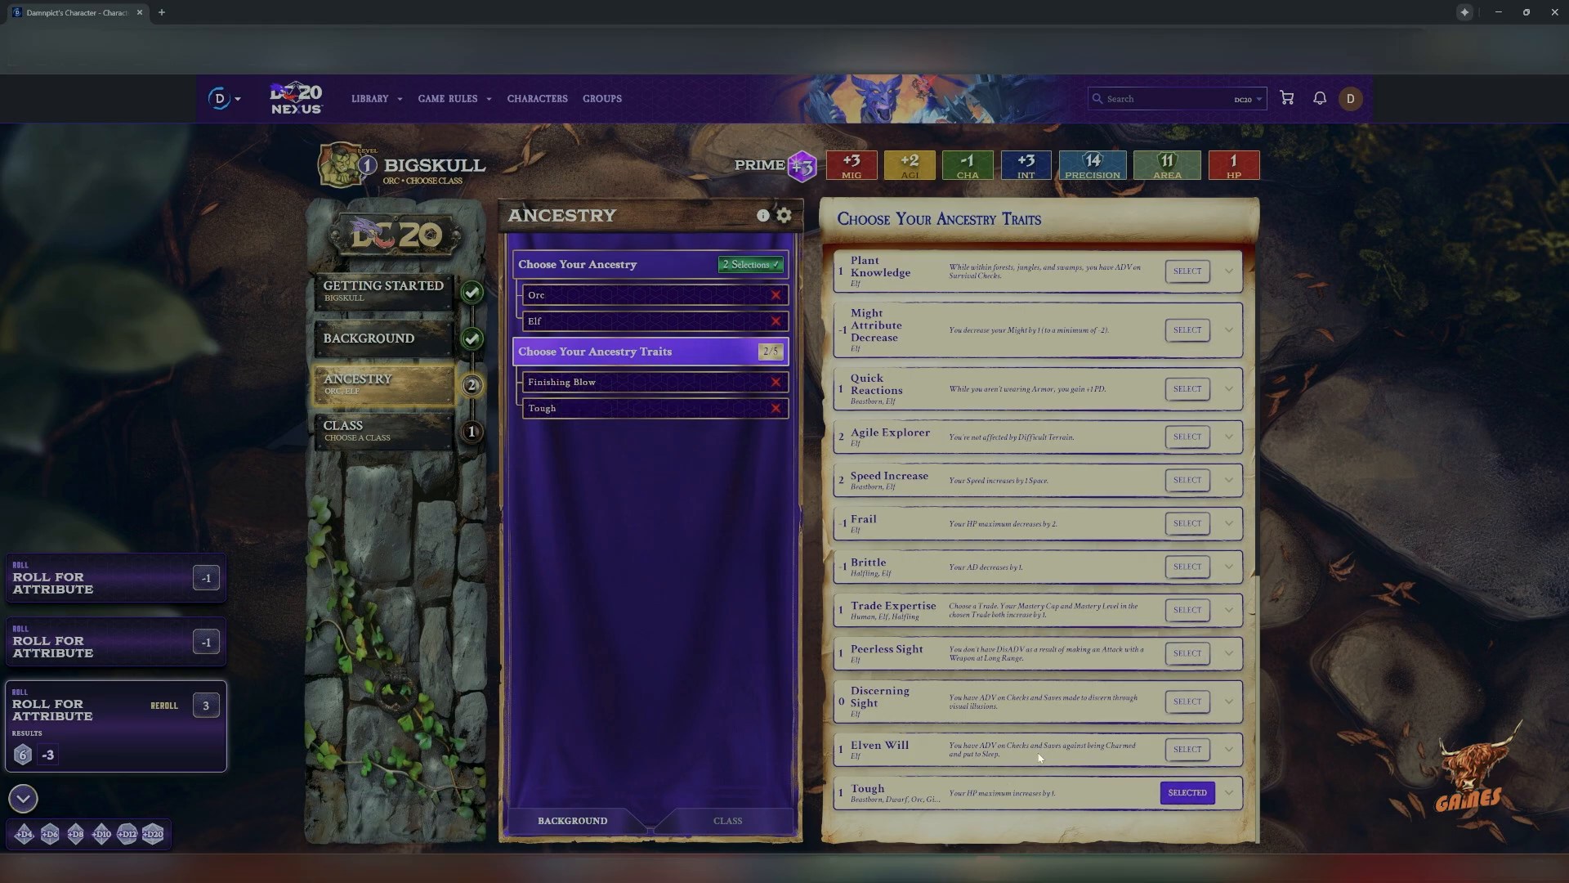
click(1186, 749)
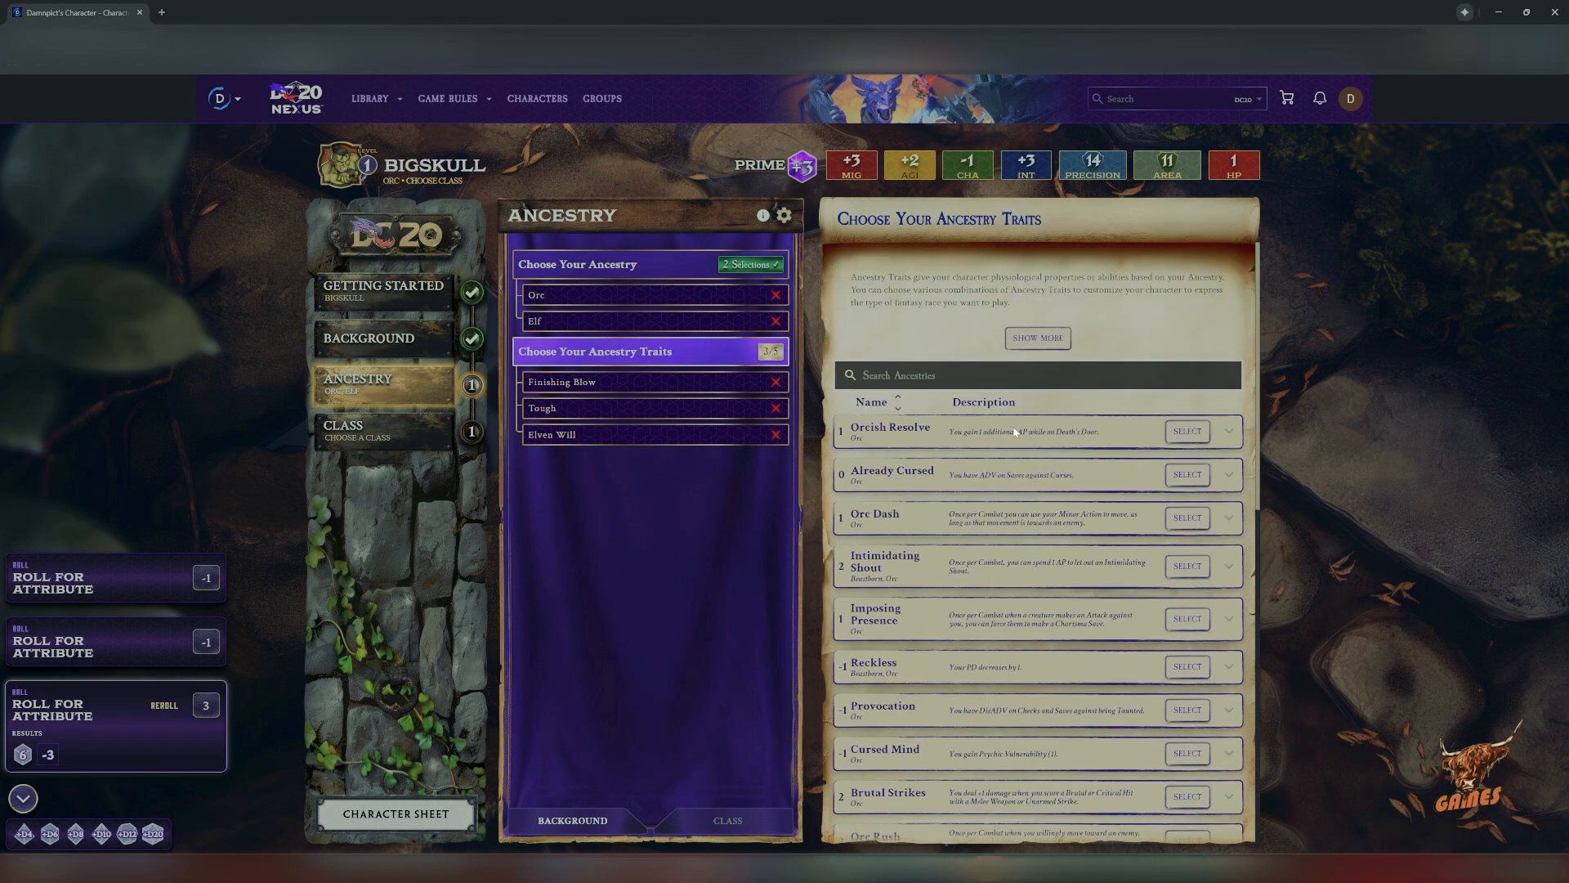
click(1181, 435)
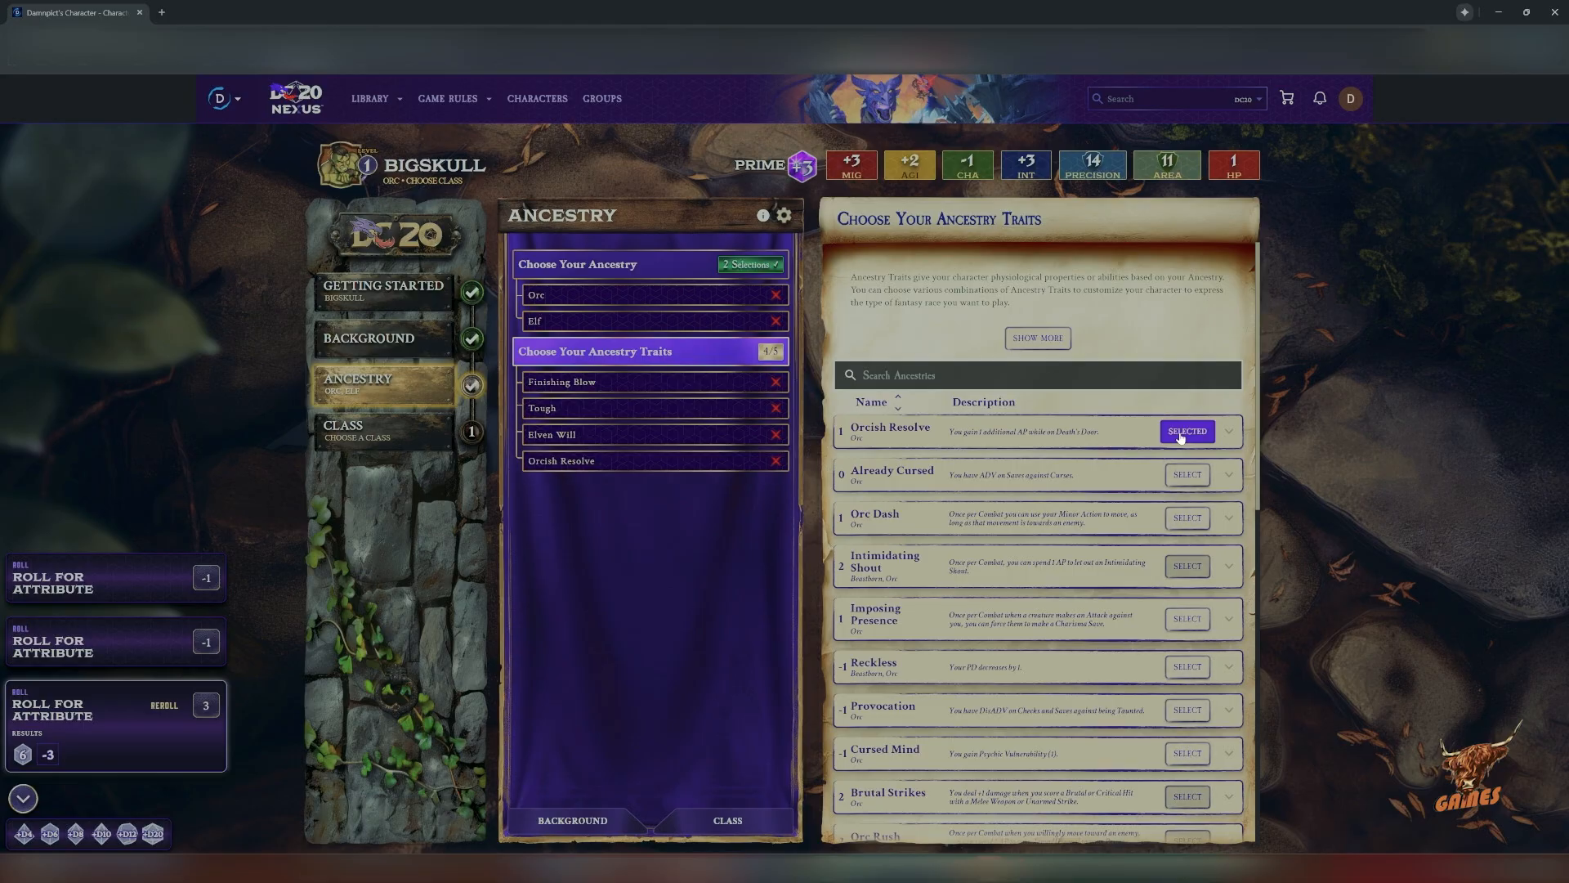
scroll(1068, 599, down, 3)
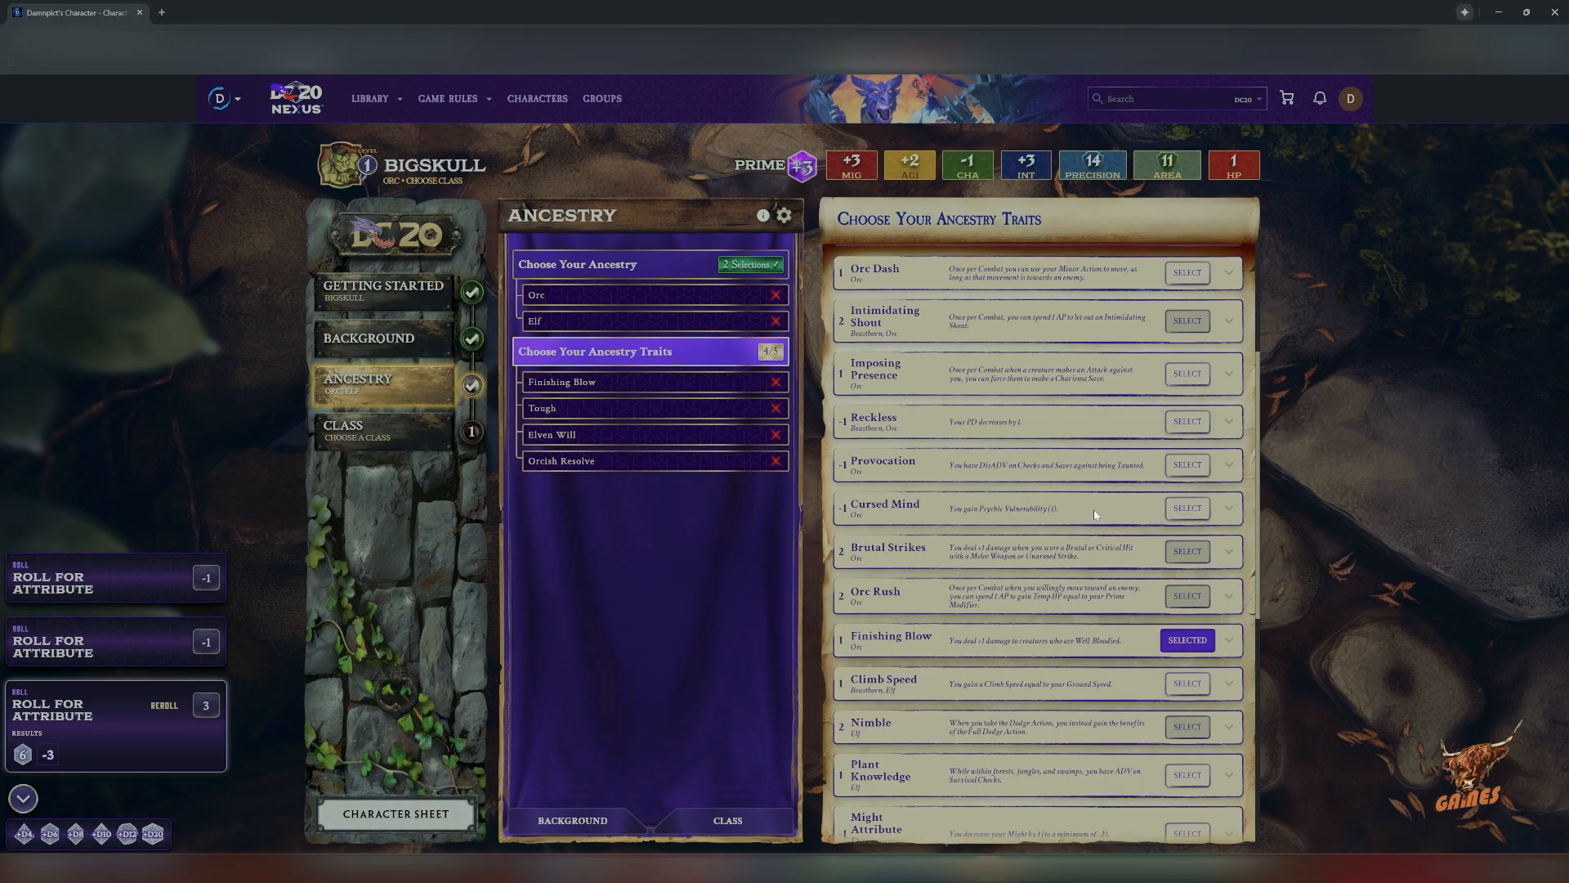
scroll(1093, 515, down, 5)
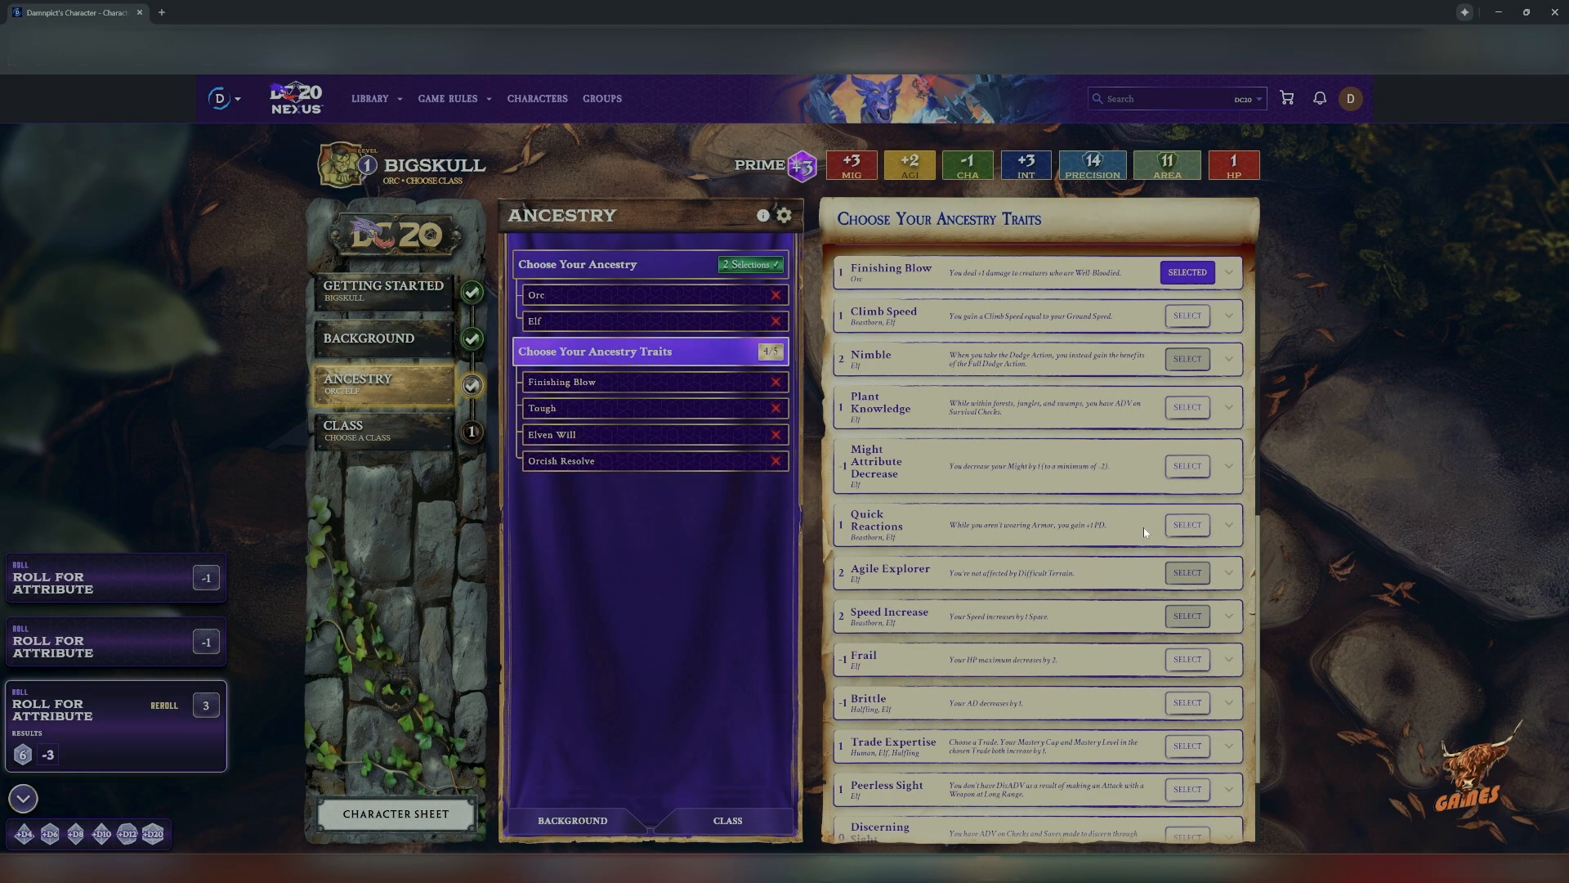
click(1187, 525)
scroll(1066, 537, down, 2)
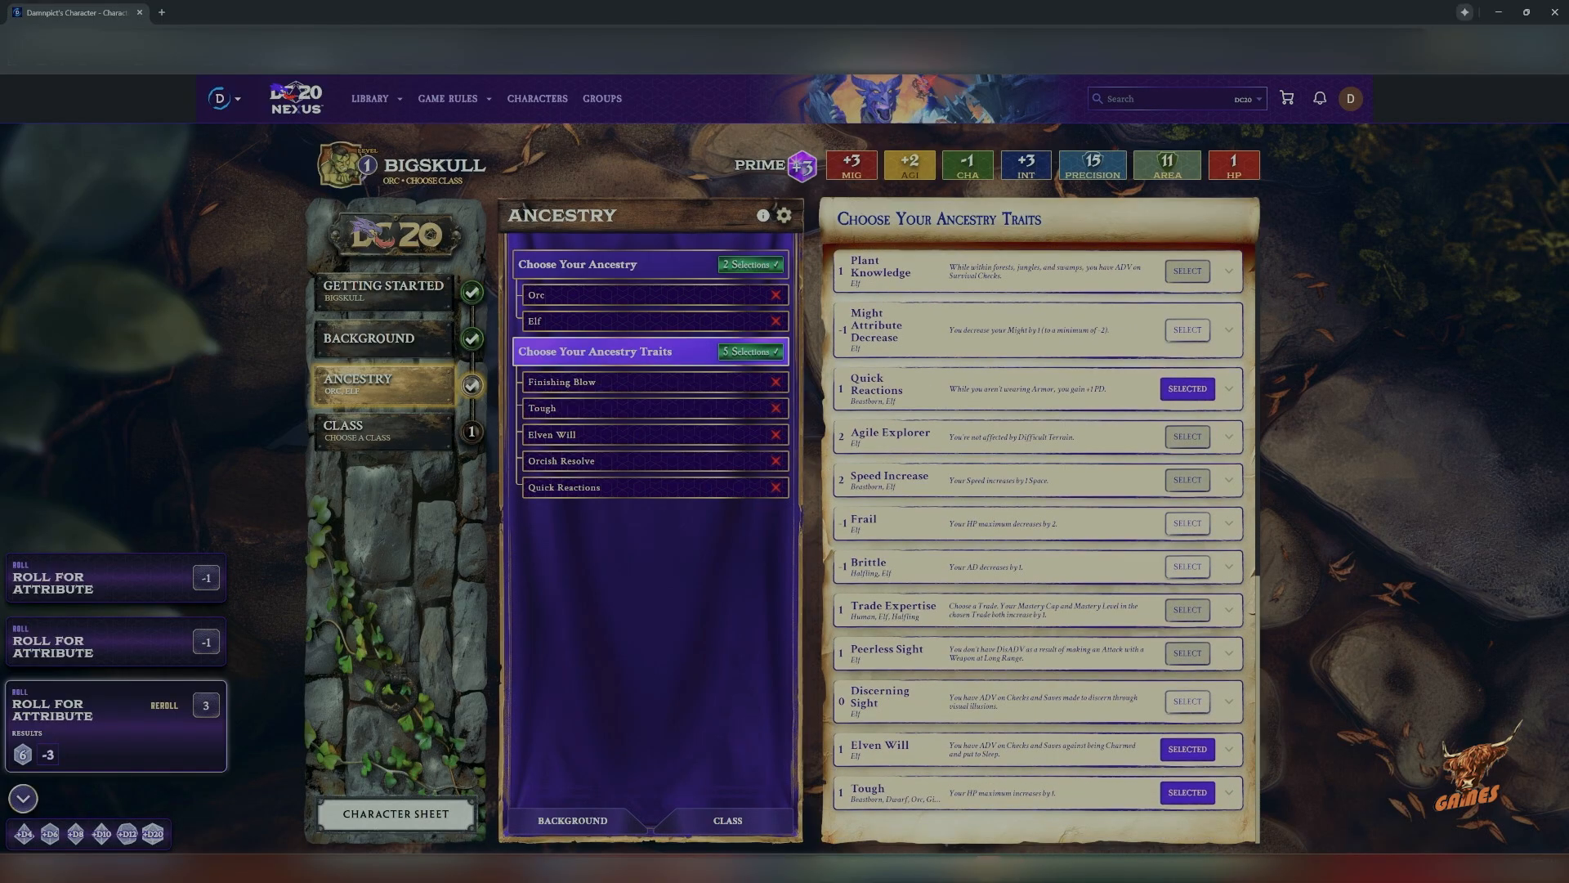
Review the full list of ancestry traits and continue to the Class section.
scroll(931, 669, up, 15)
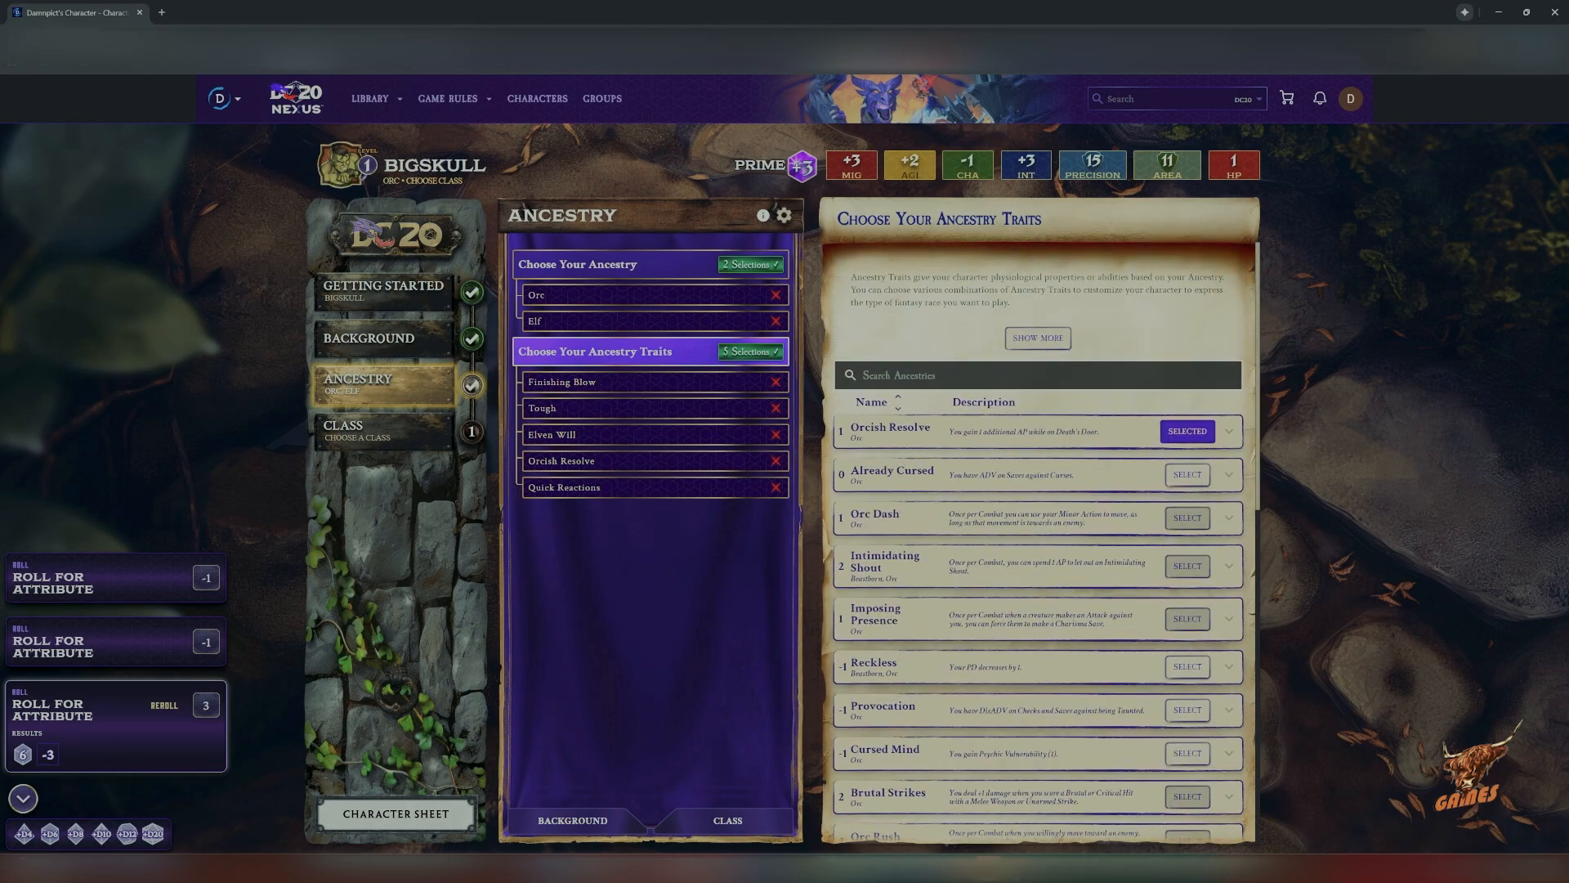
scroll(1016, 627, down, 5)
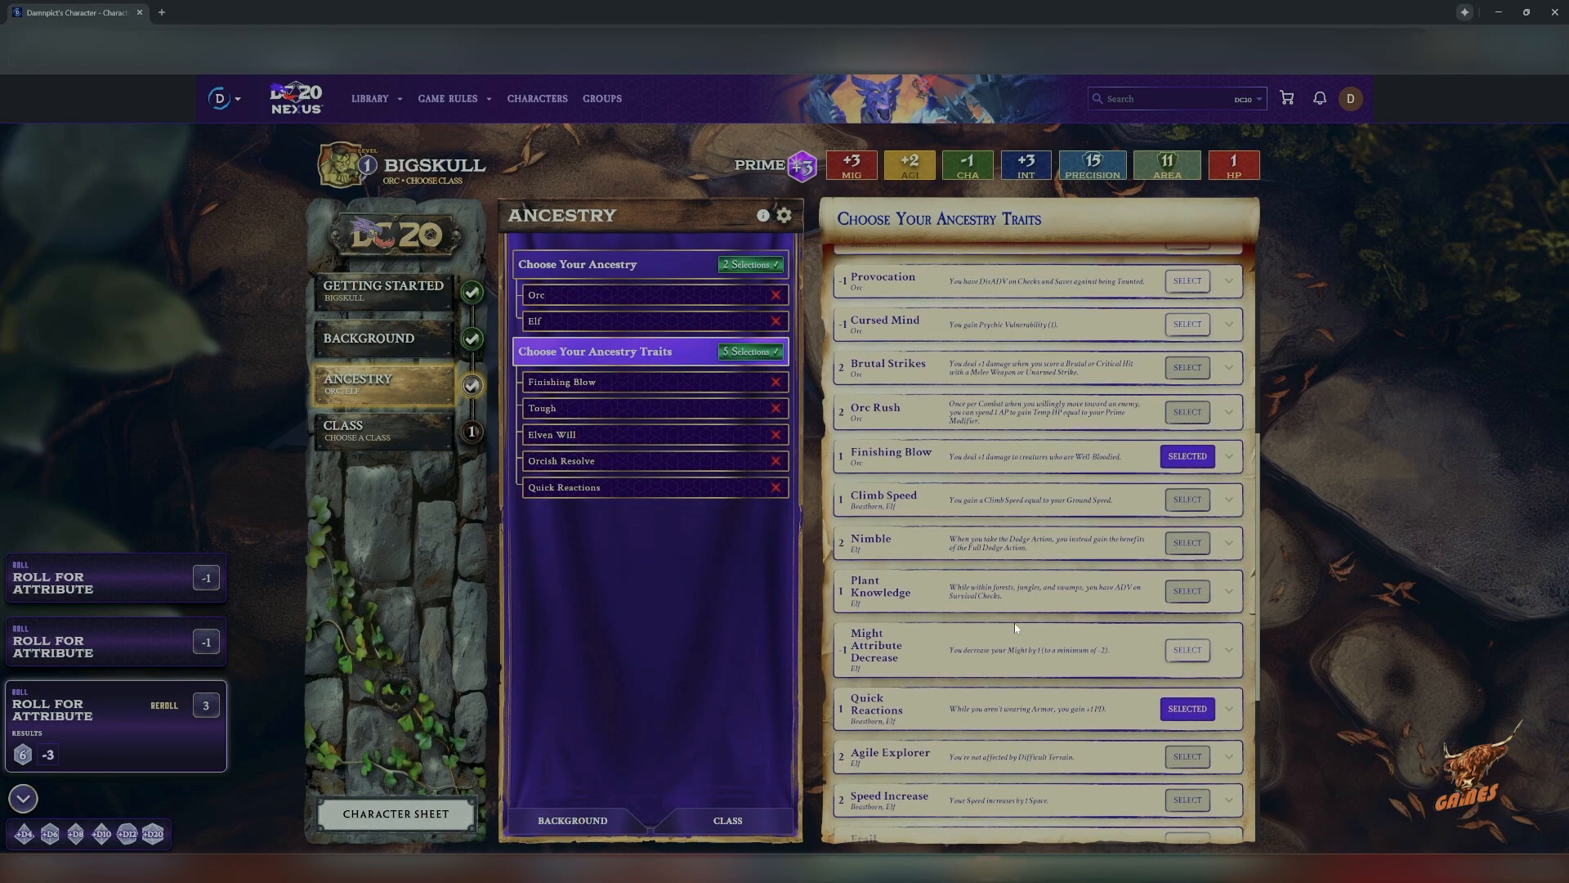
scroll(1016, 627, down, 4)
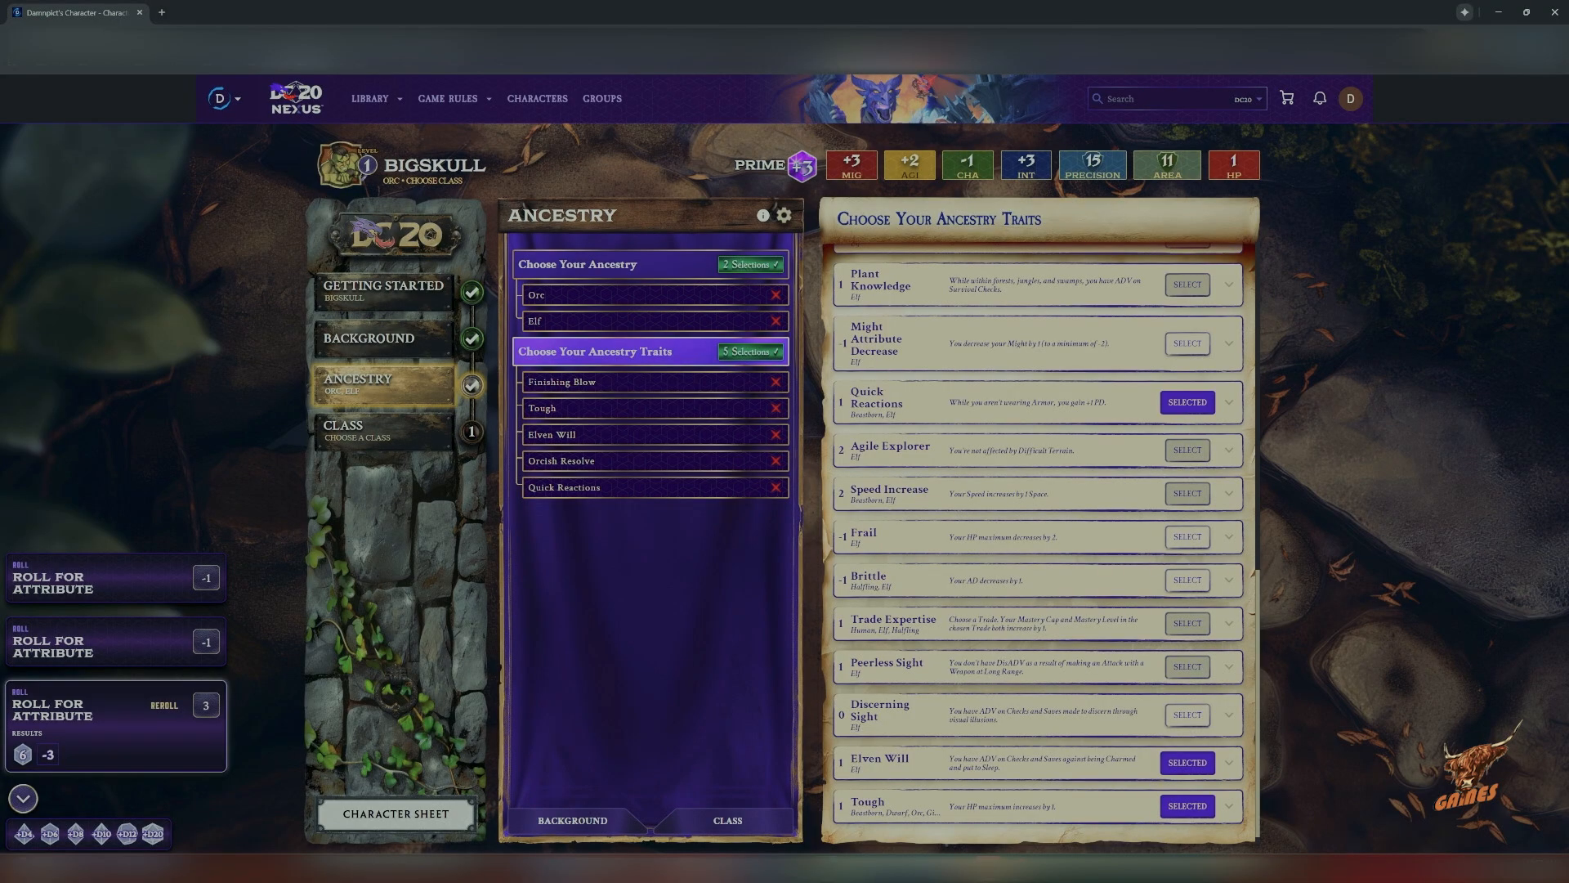
scroll(1038, 535, down, 1)
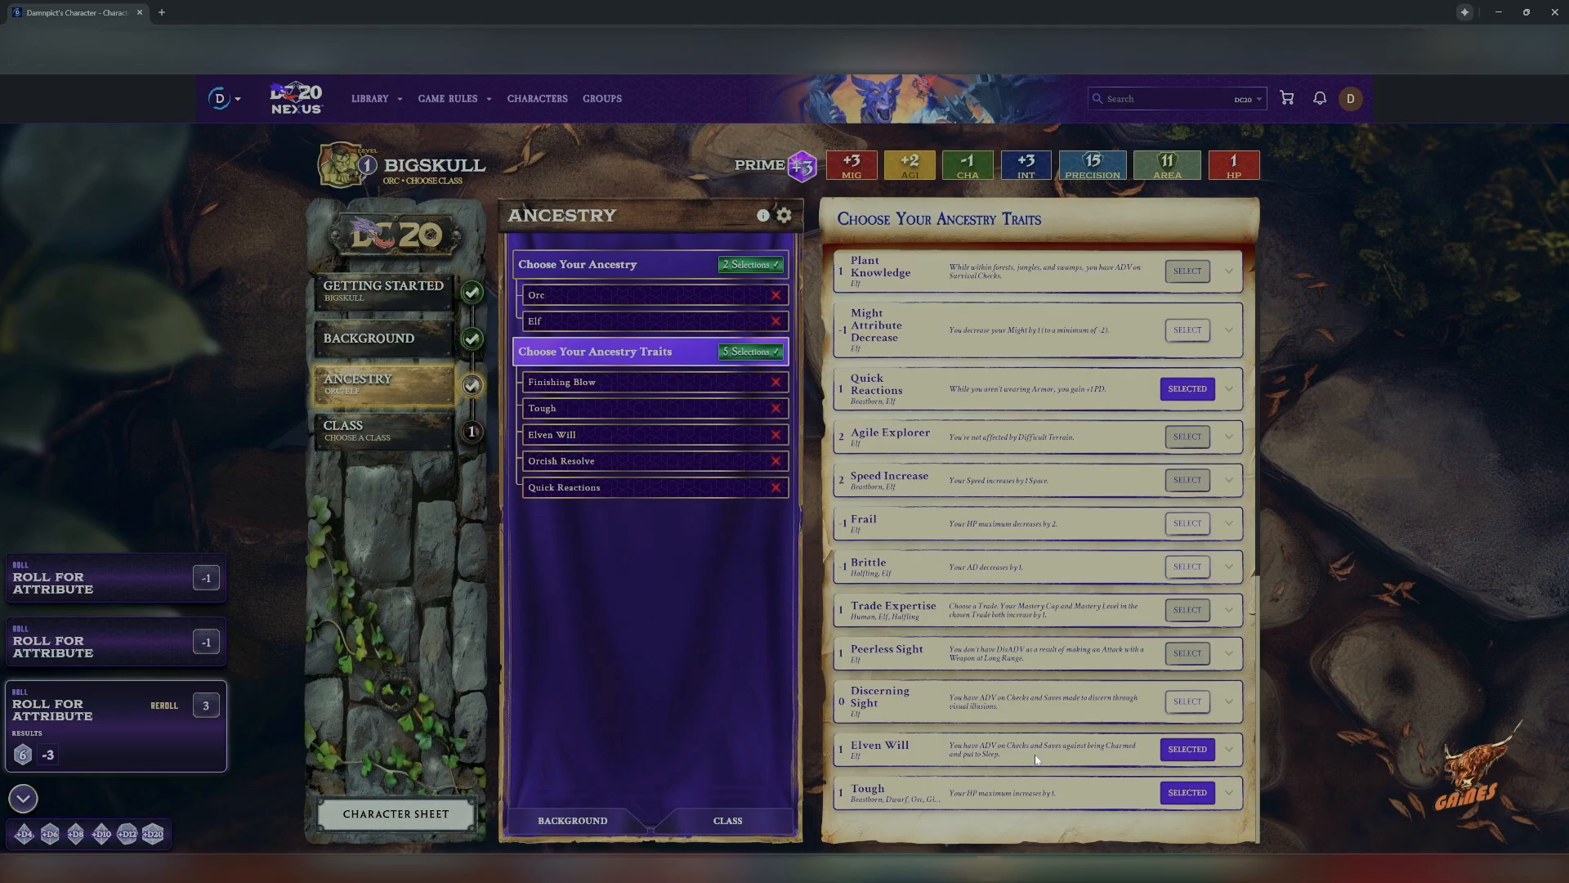
click(742, 823)
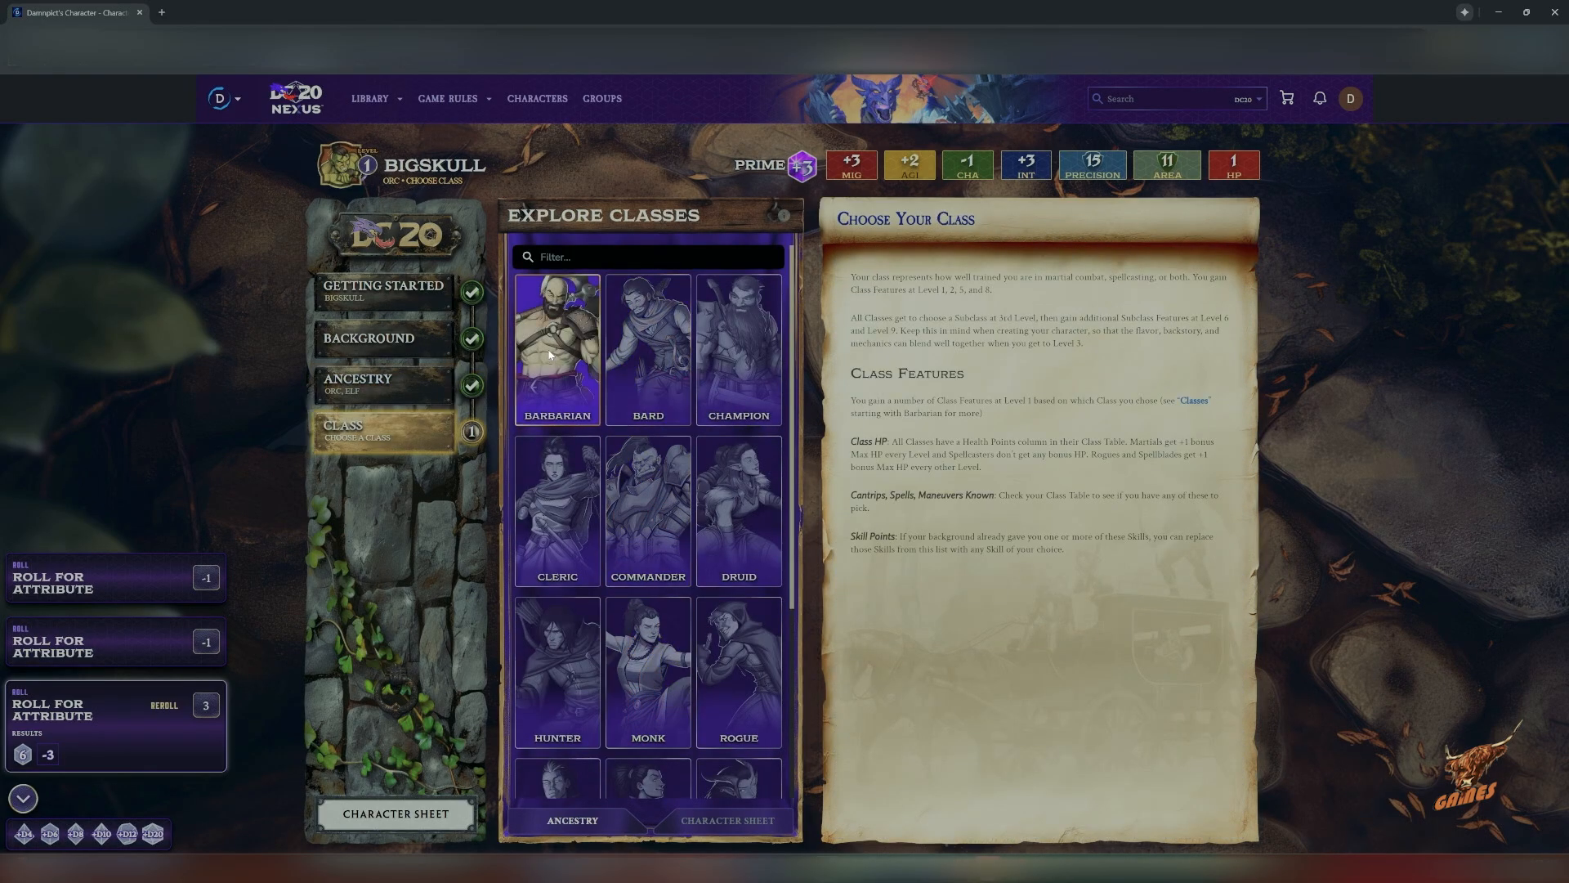
Read through the Barbarian's features and subclasses and select Barbarian as the character's class.
click(553, 393)
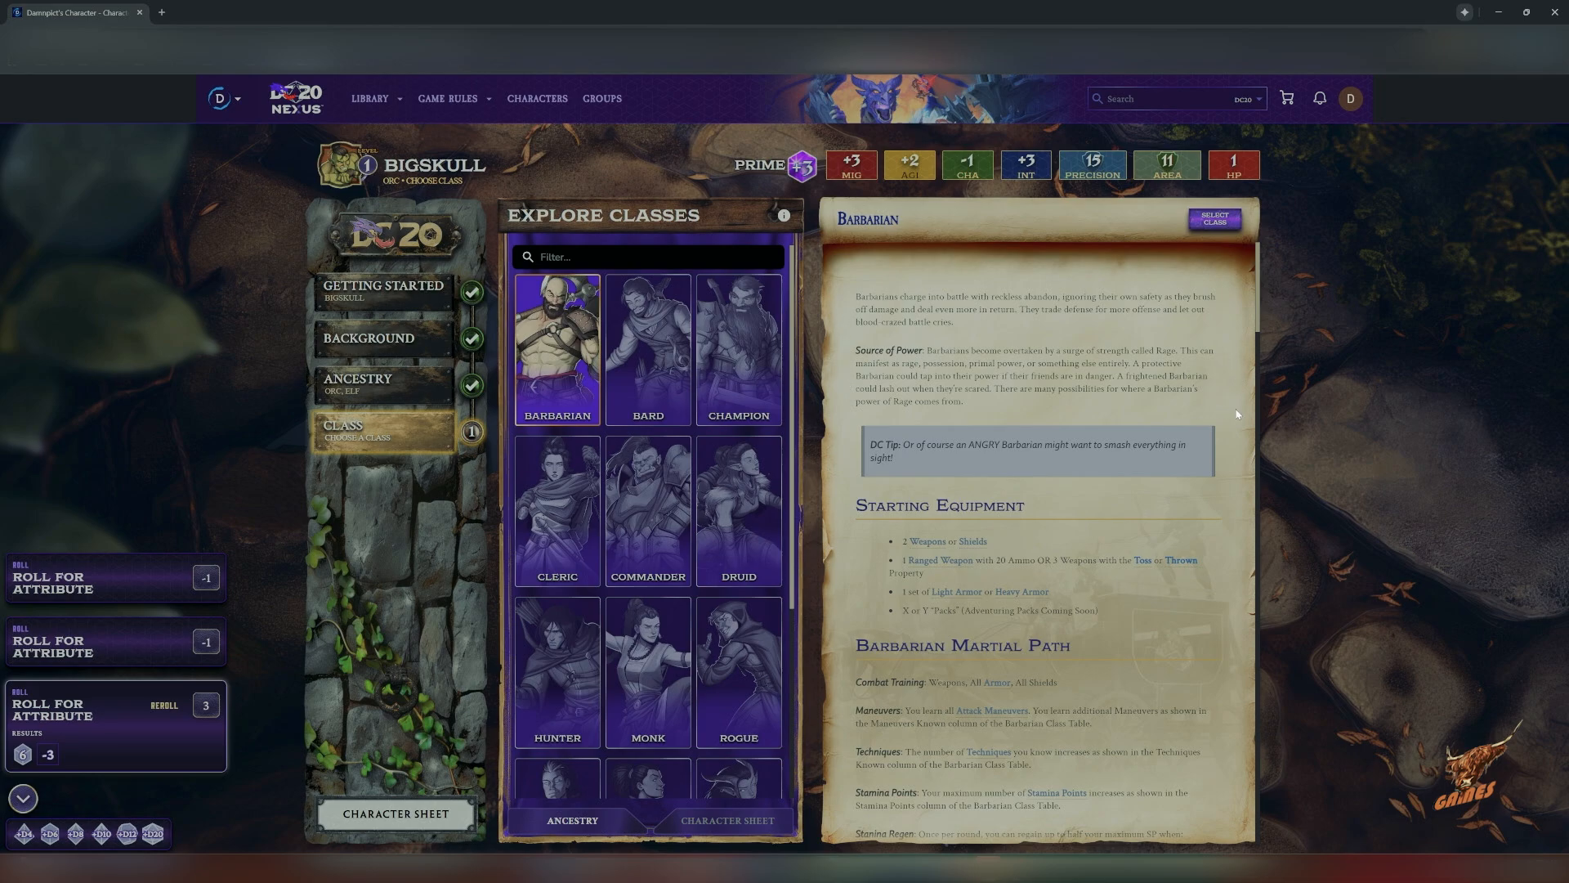
scroll(1237, 414, down, 1)
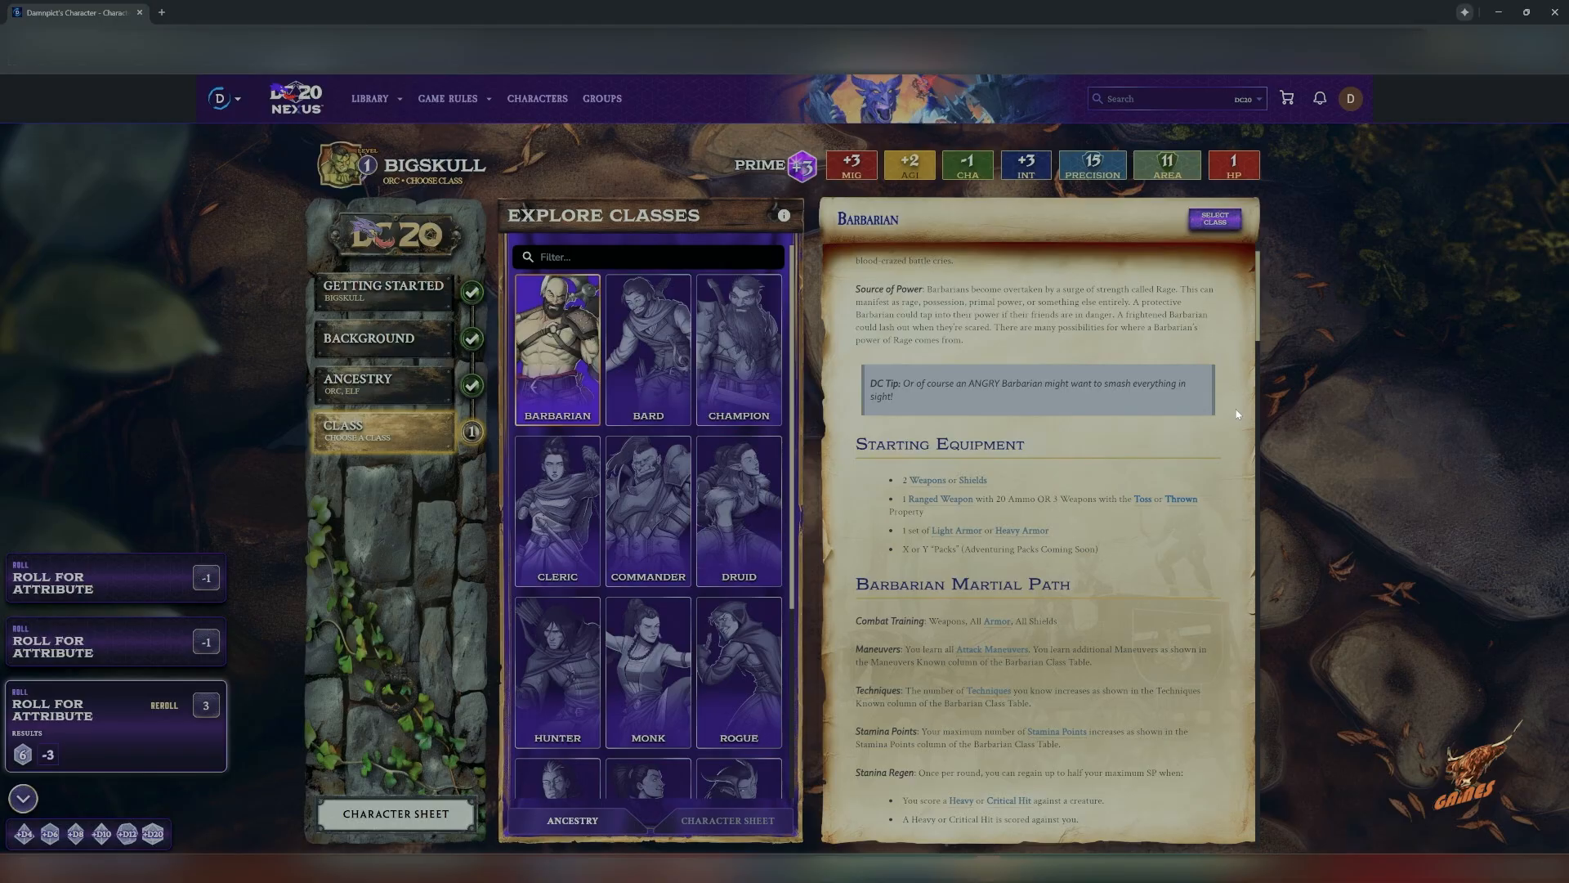
scroll(1237, 415, down, 10)
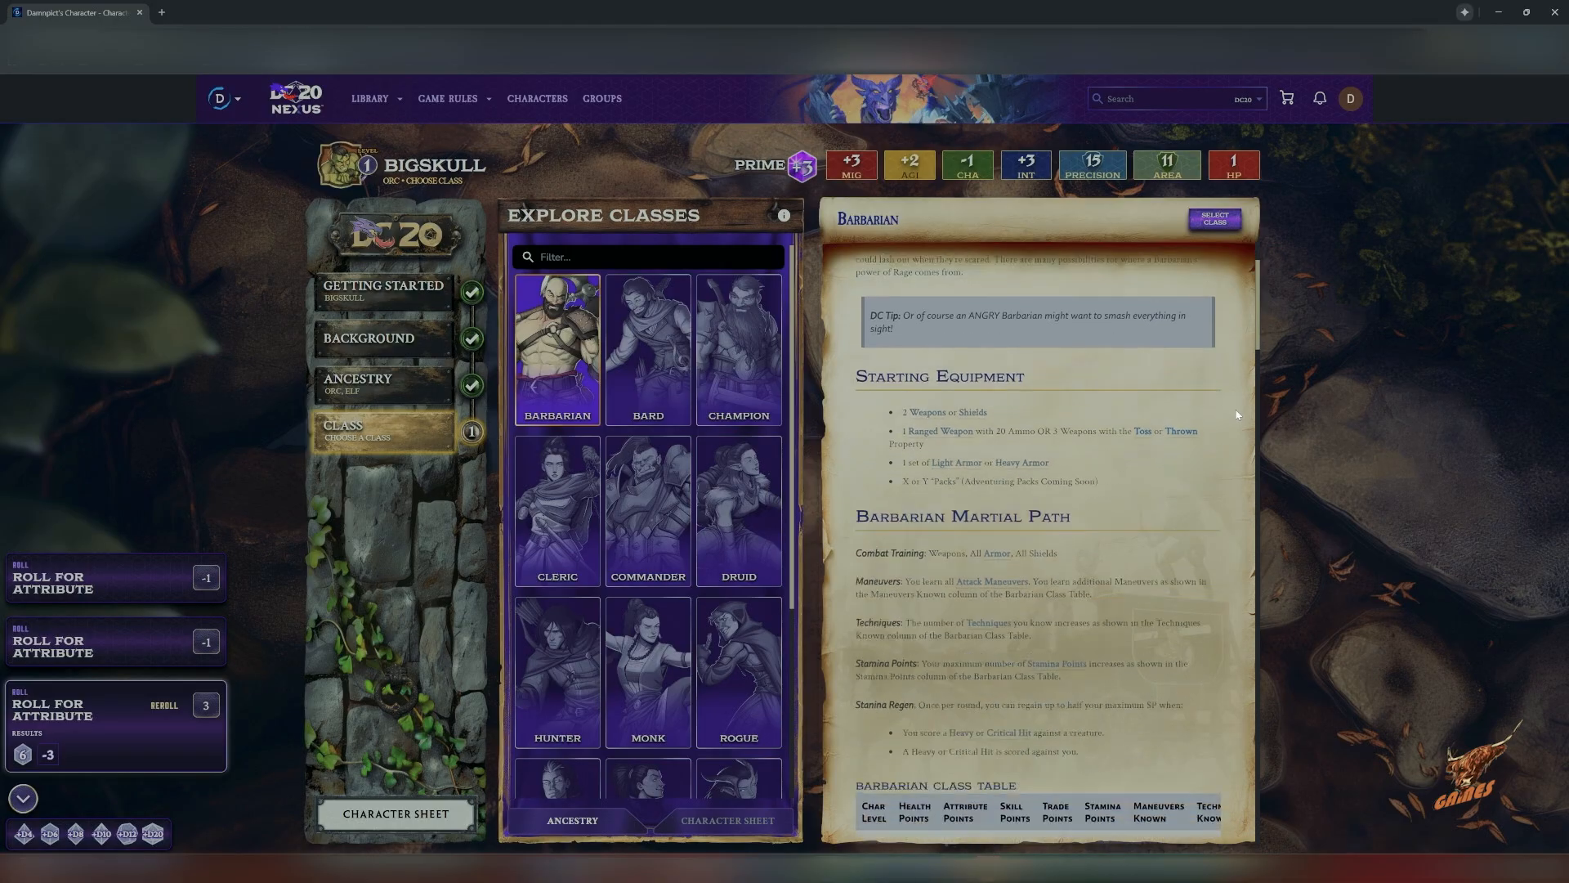
scroll(1202, 467, down, 6)
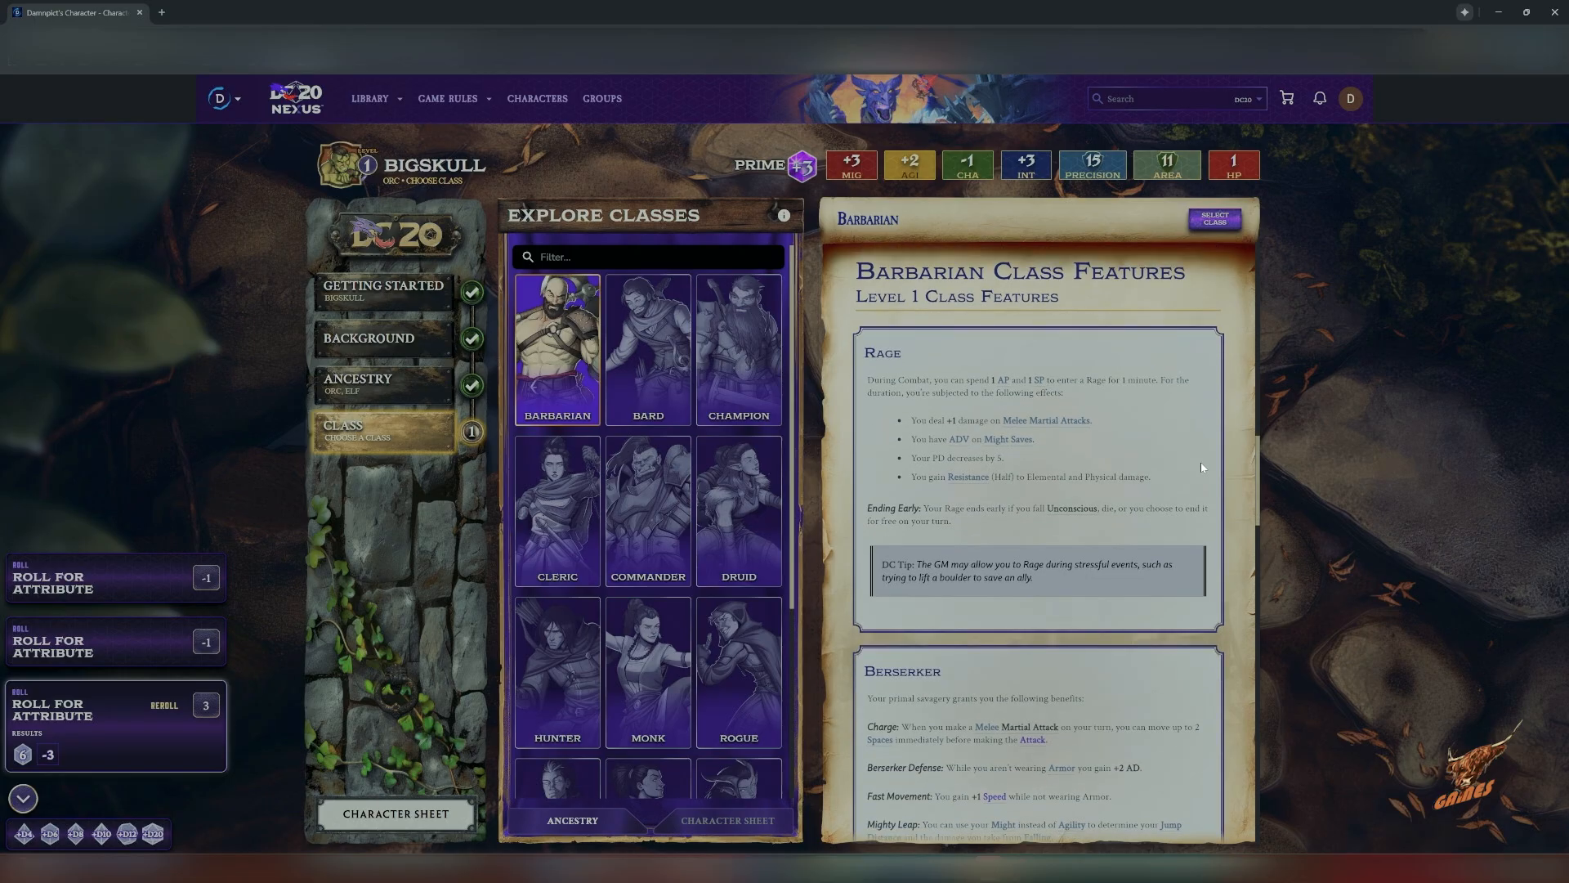
scroll(1200, 463, down, 8)
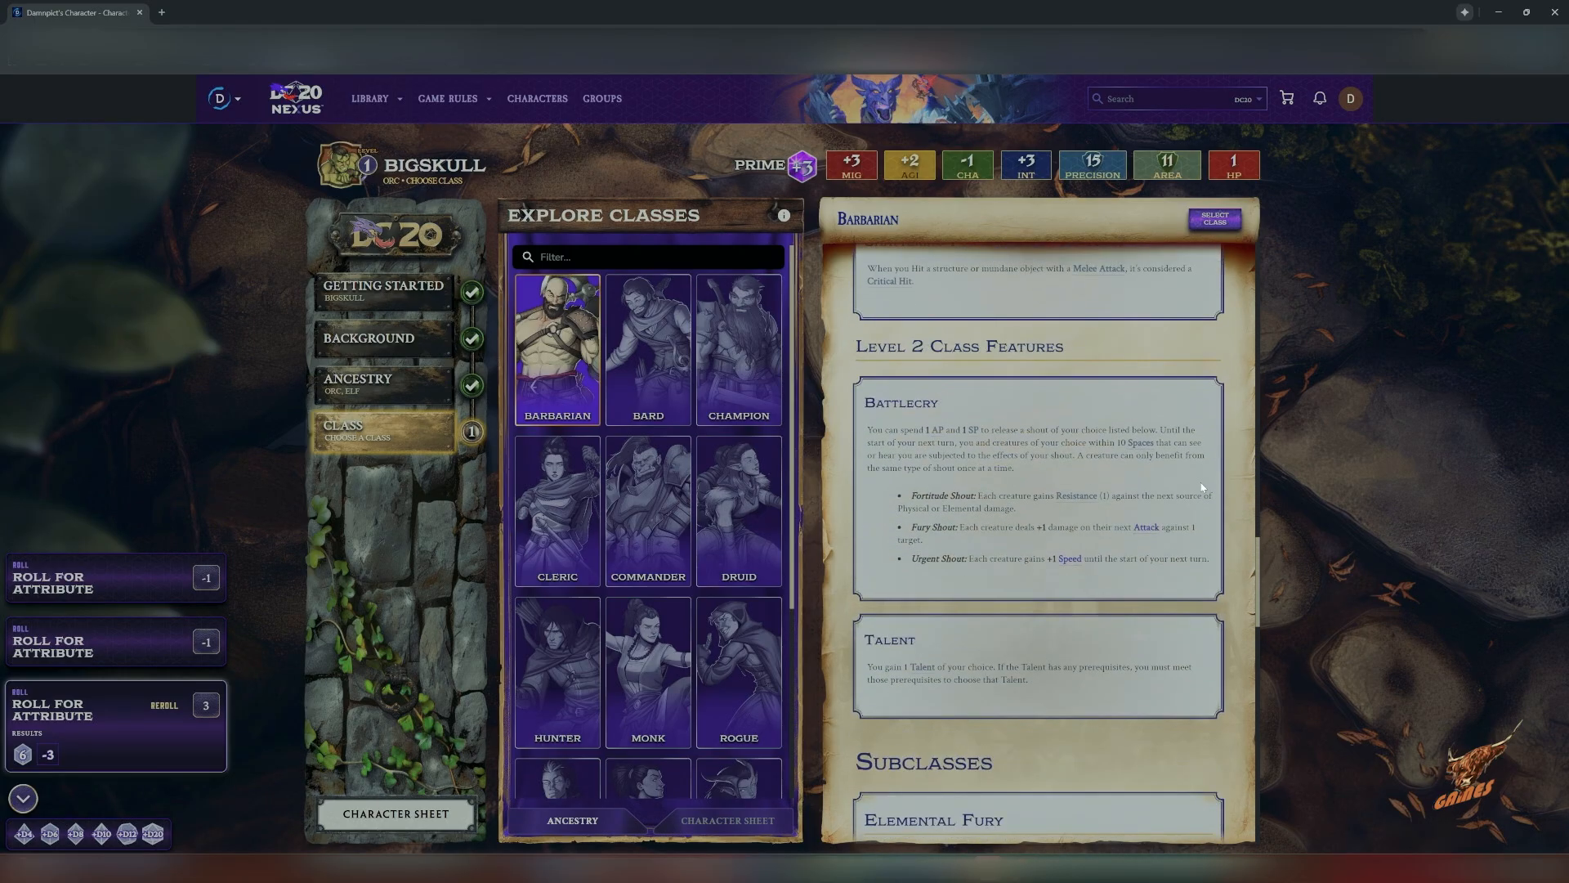
scroll(1201, 487, down, 8)
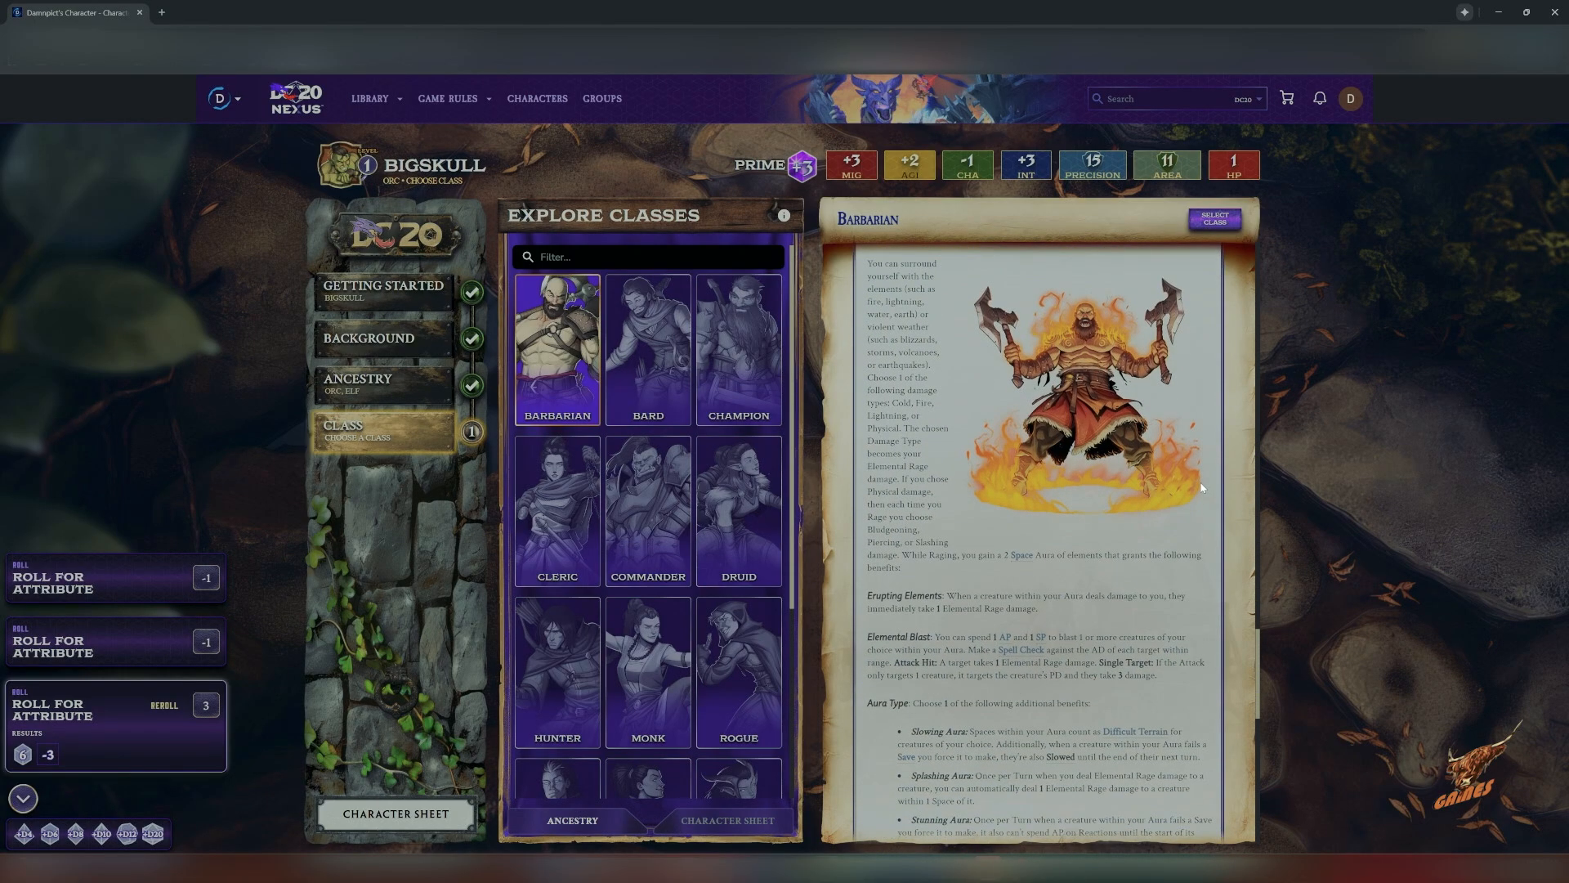
scroll(1202, 488, down, 4)
scroll(1203, 478, up, 6)
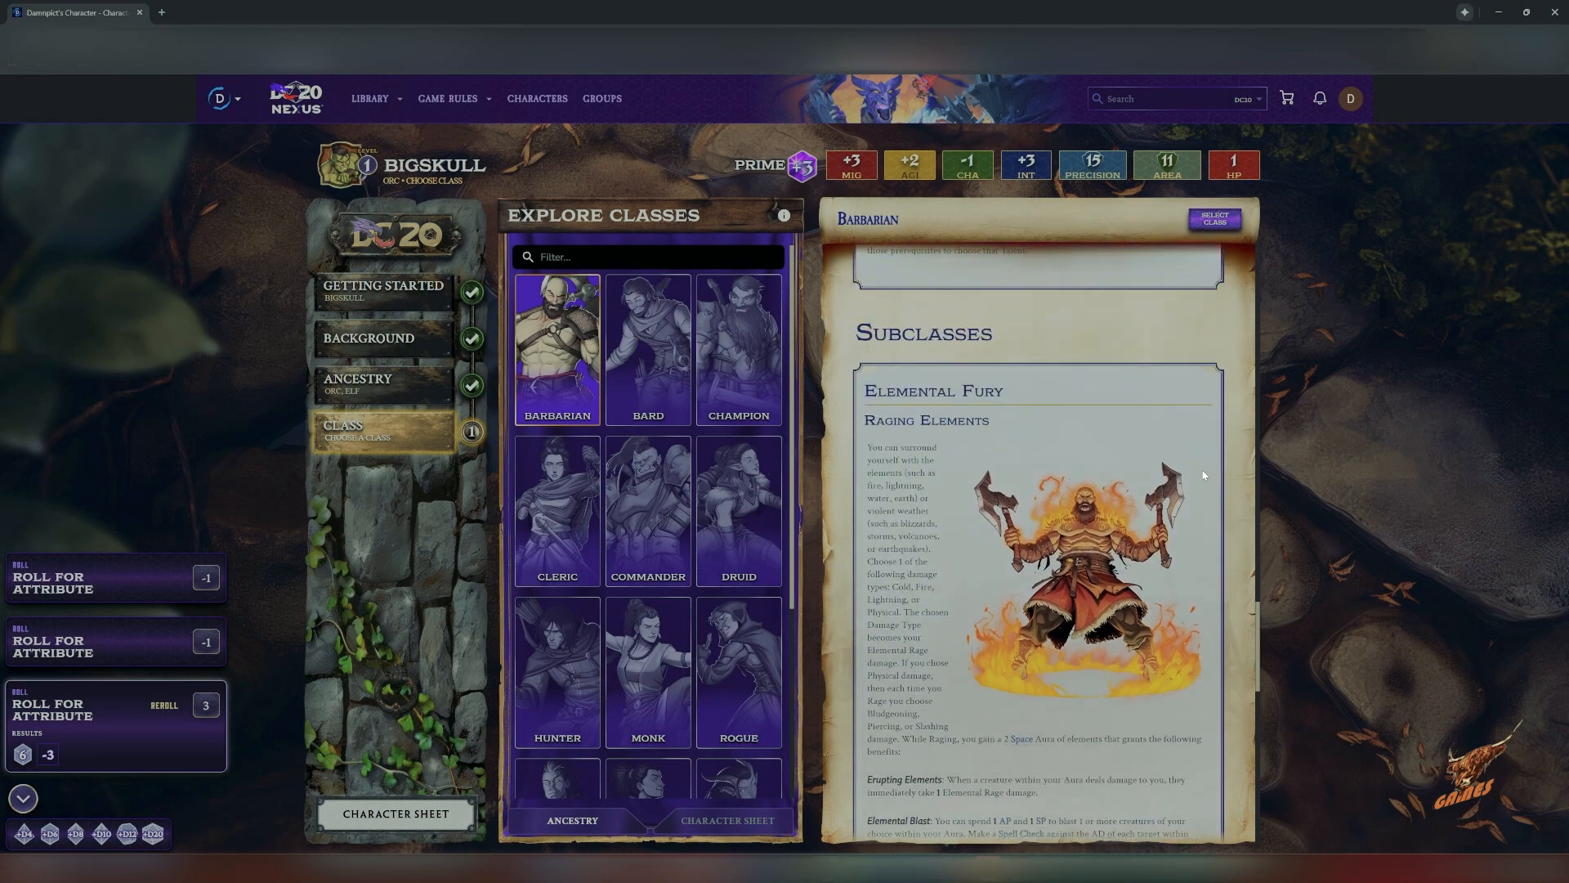
scroll(1203, 475, down, 5)
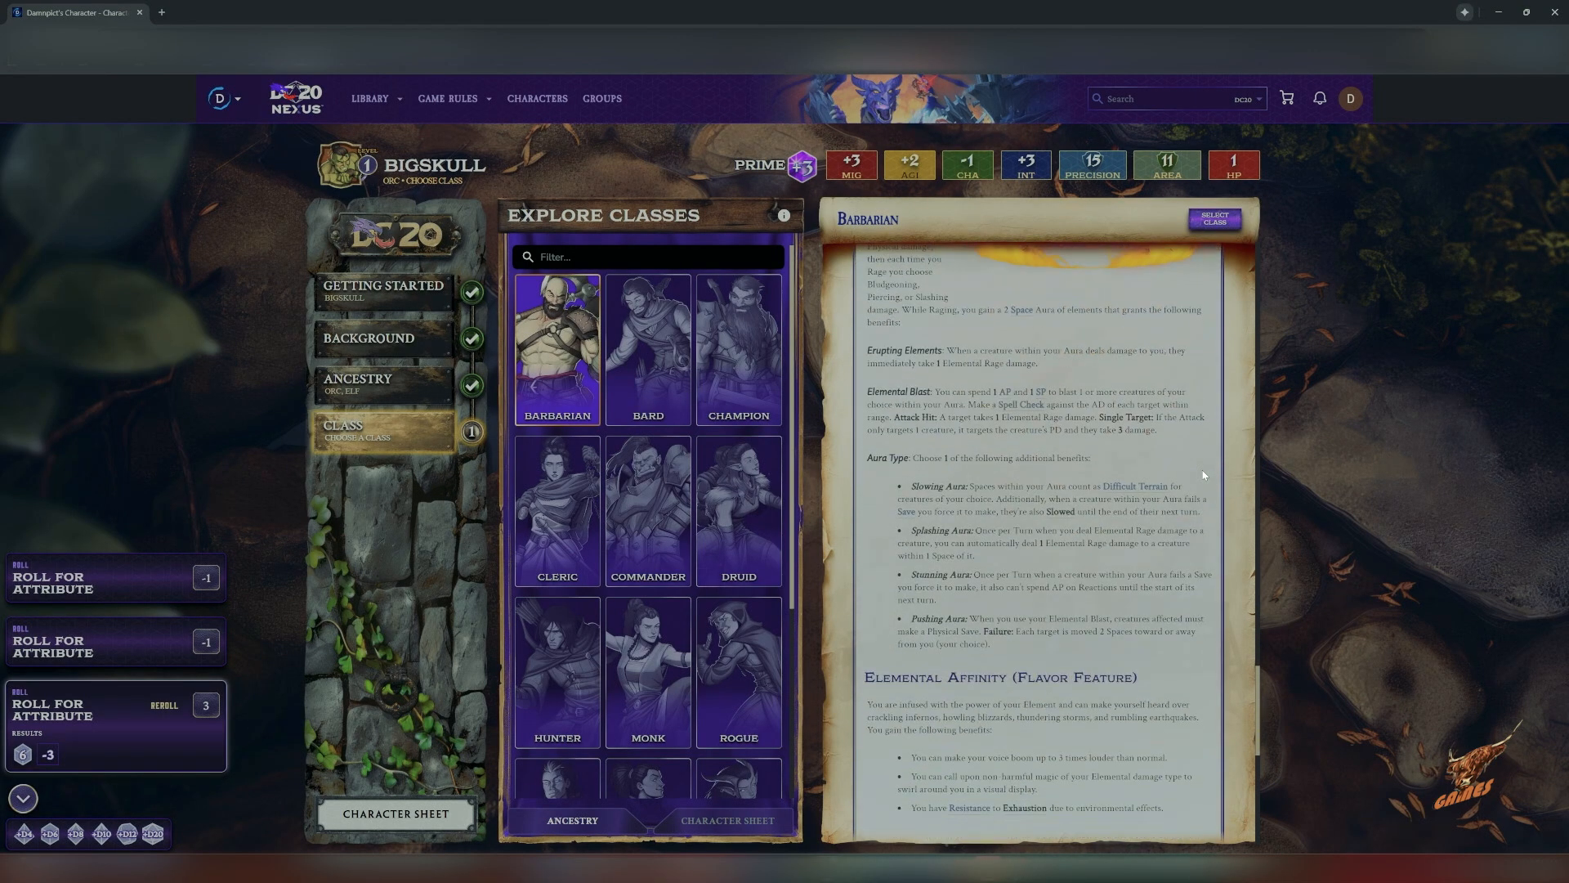
scroll(1200, 501, down, 3)
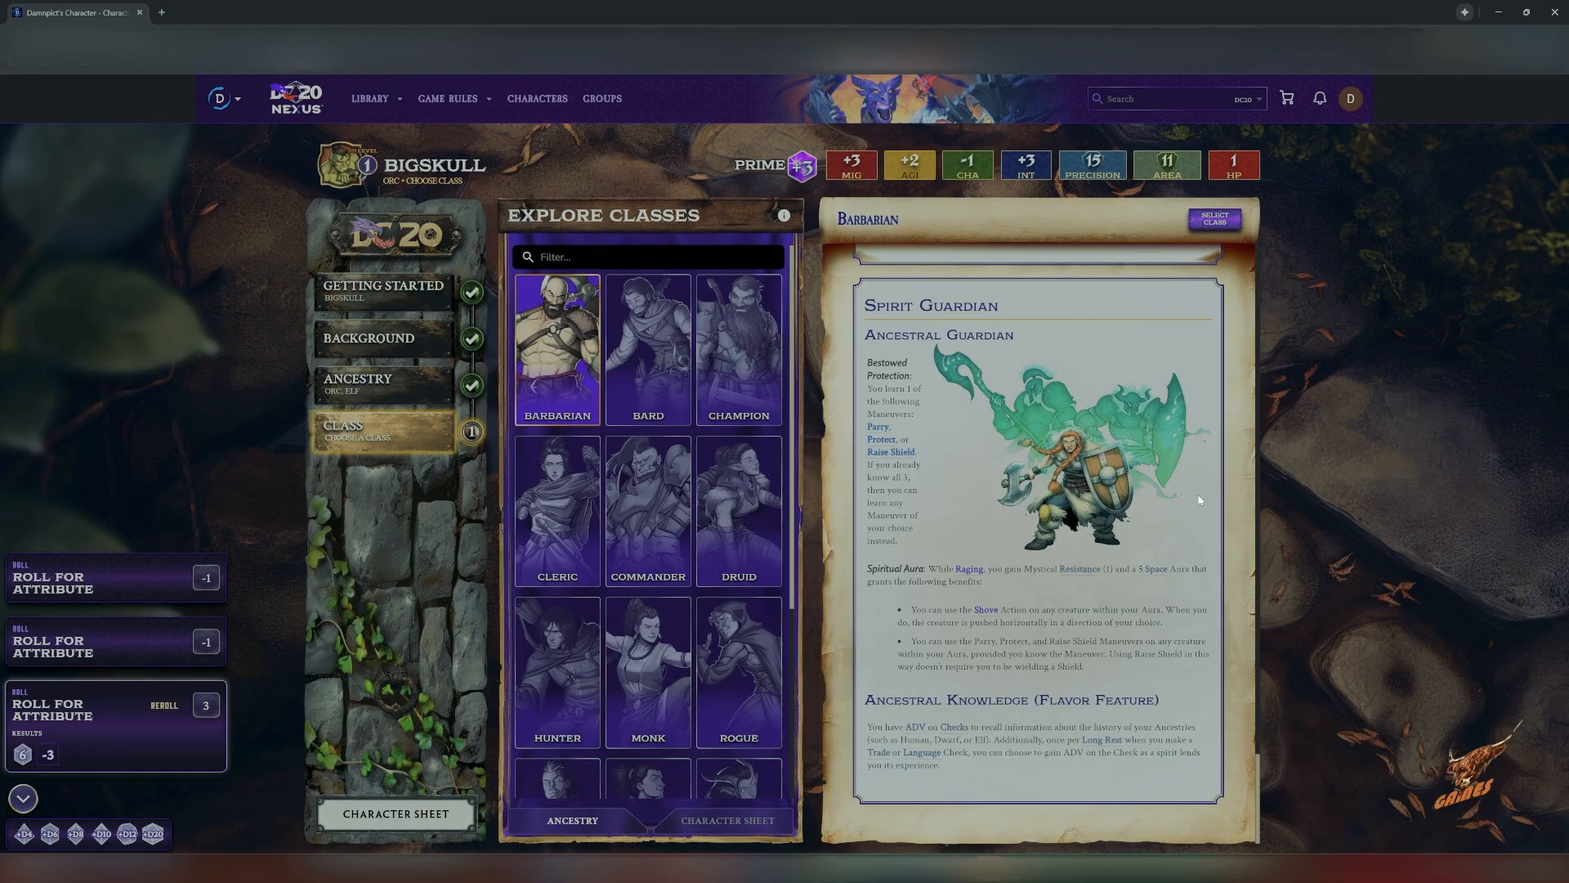
click(1203, 226)
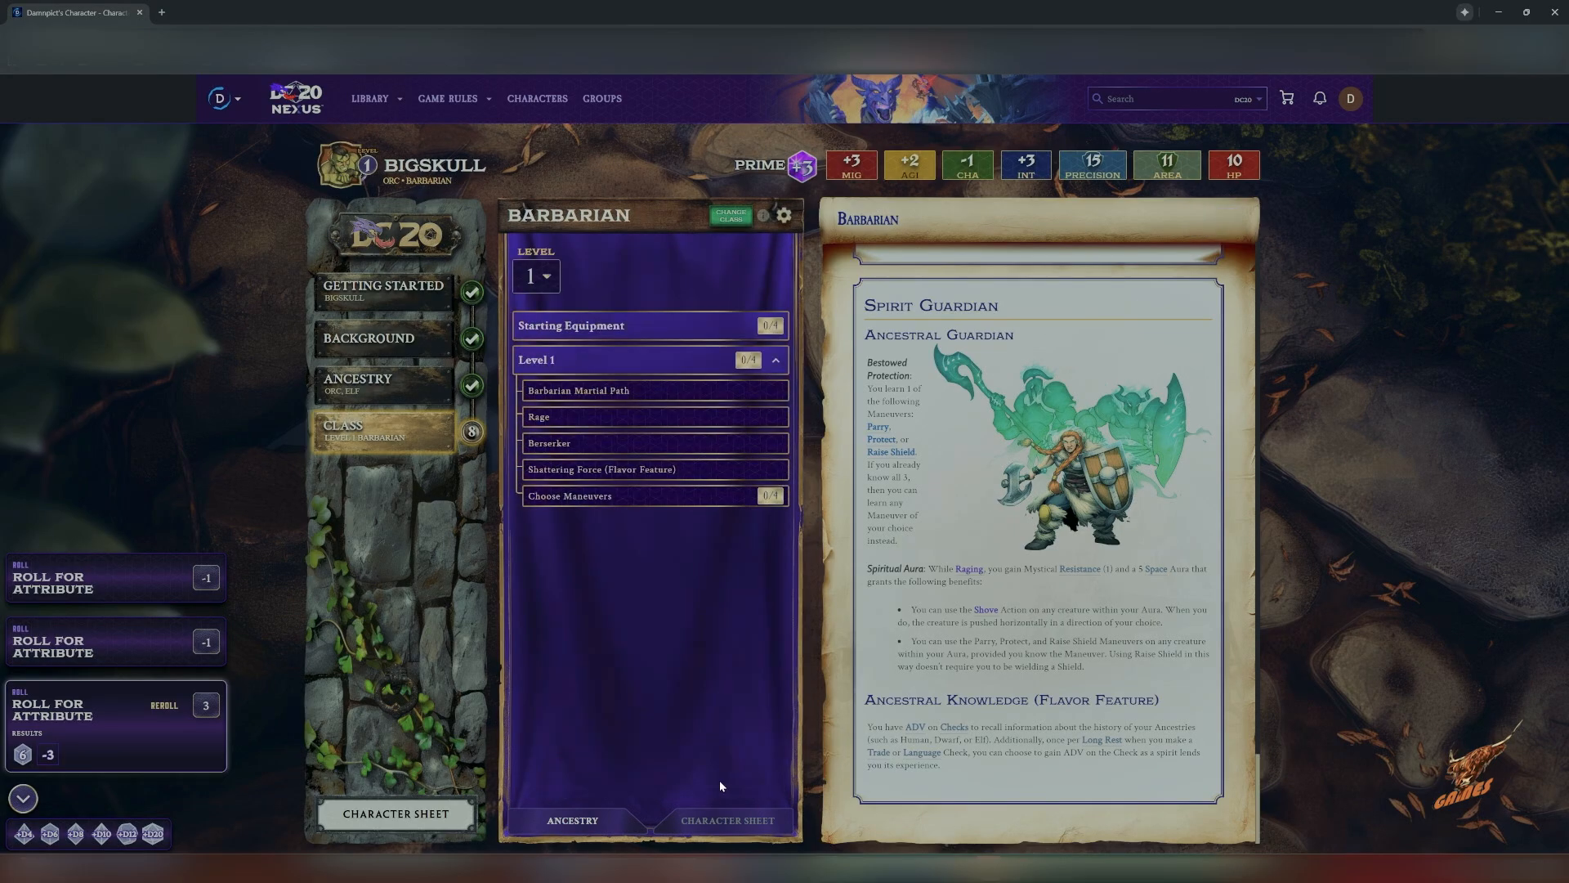
Try a Greatsword as the first starting equipment weapon and replace it with a Greataxe.
click(648, 336)
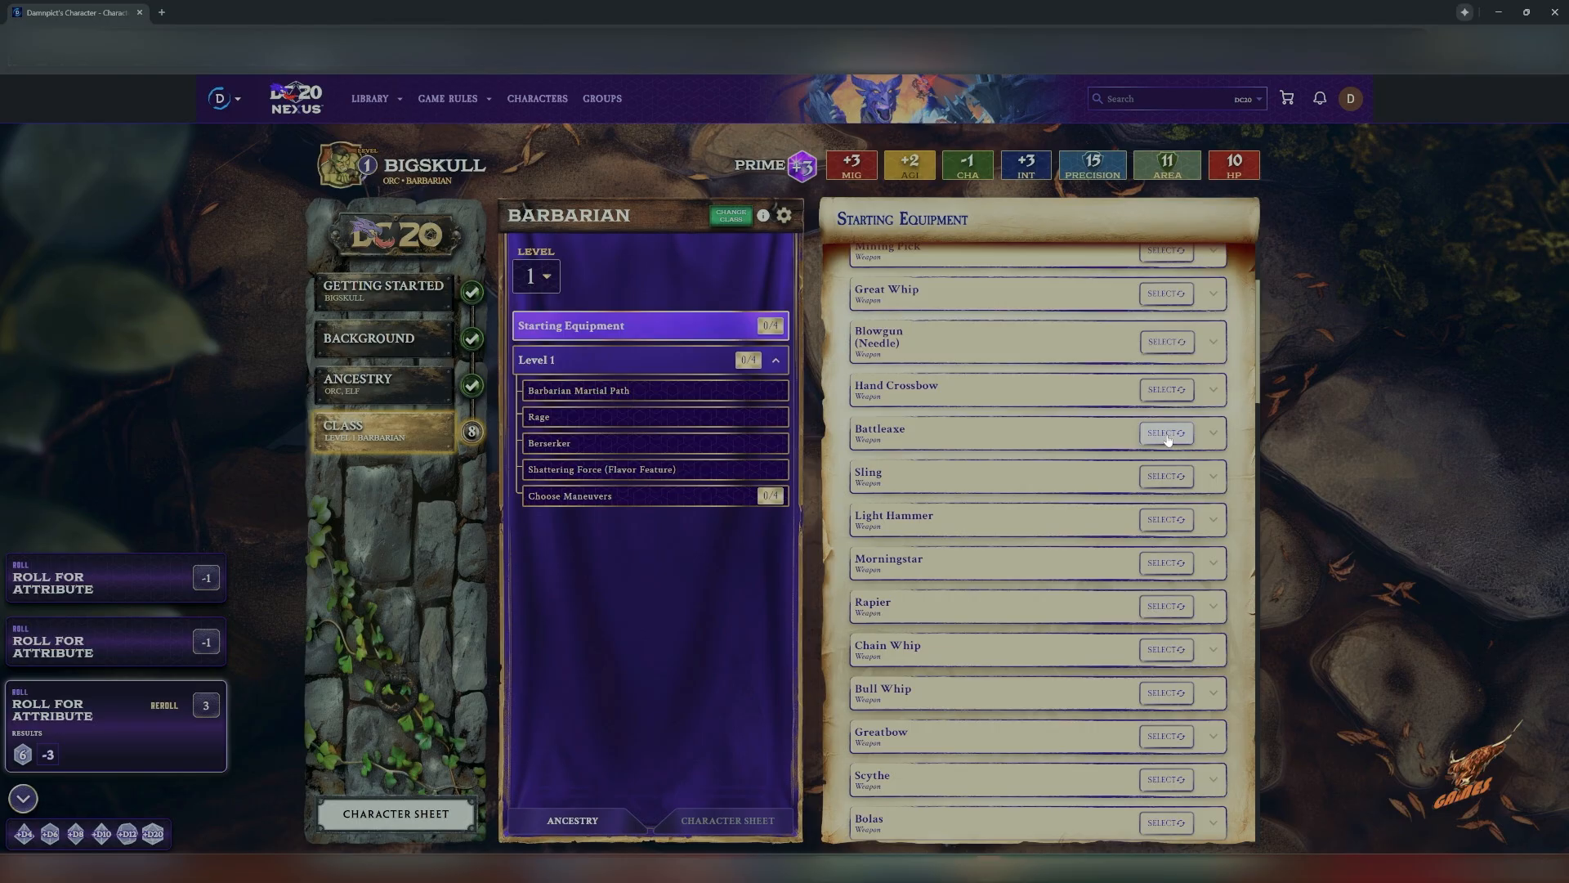
scroll(1100, 547, down, 5)
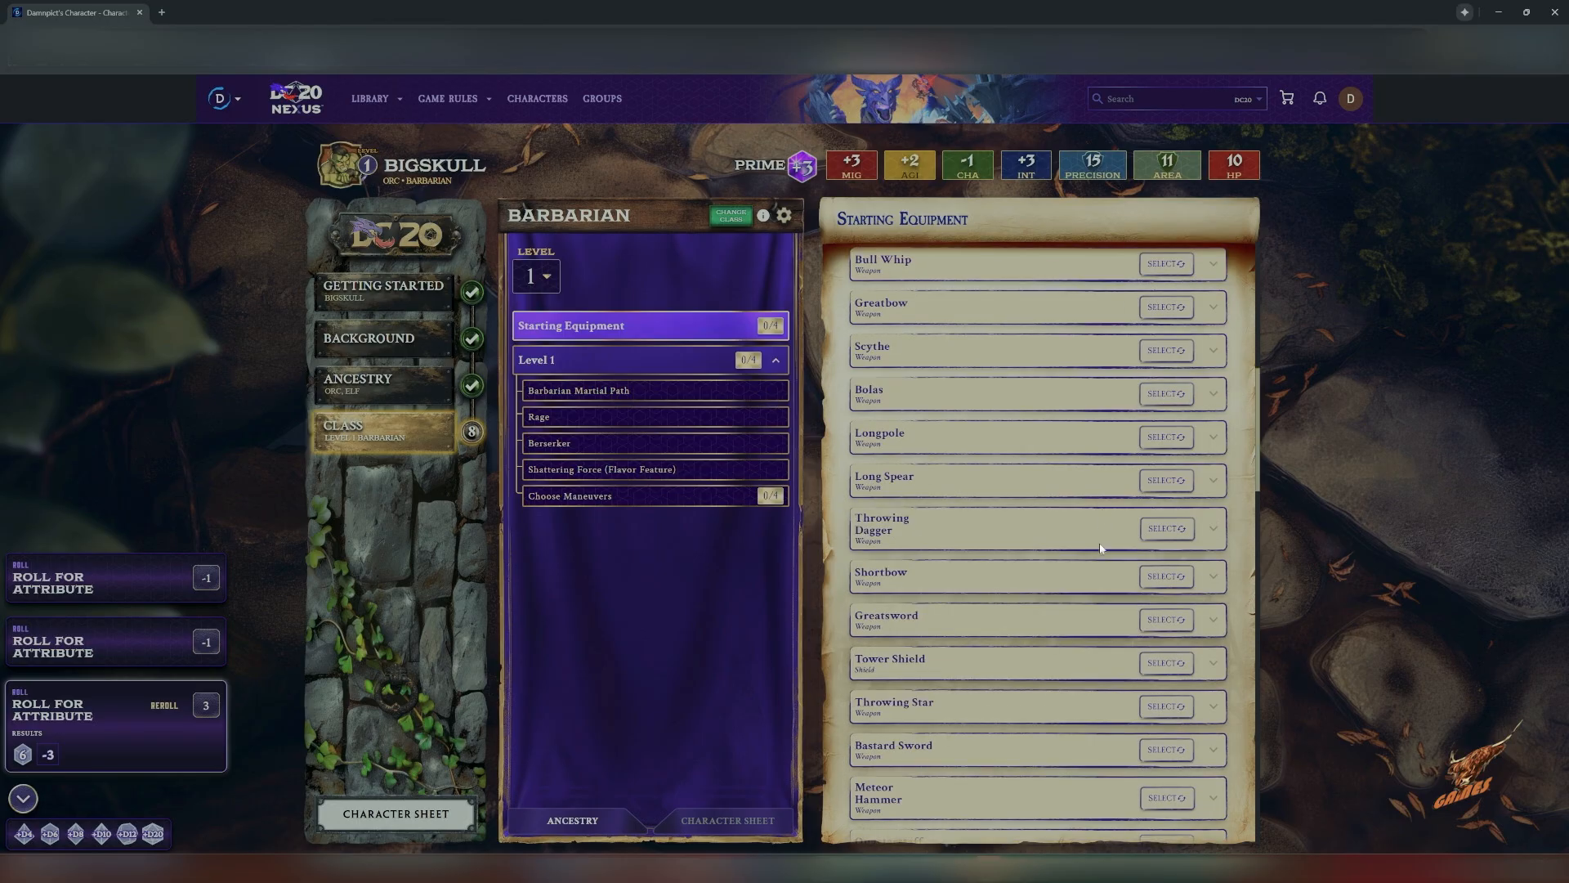
click(1166, 619)
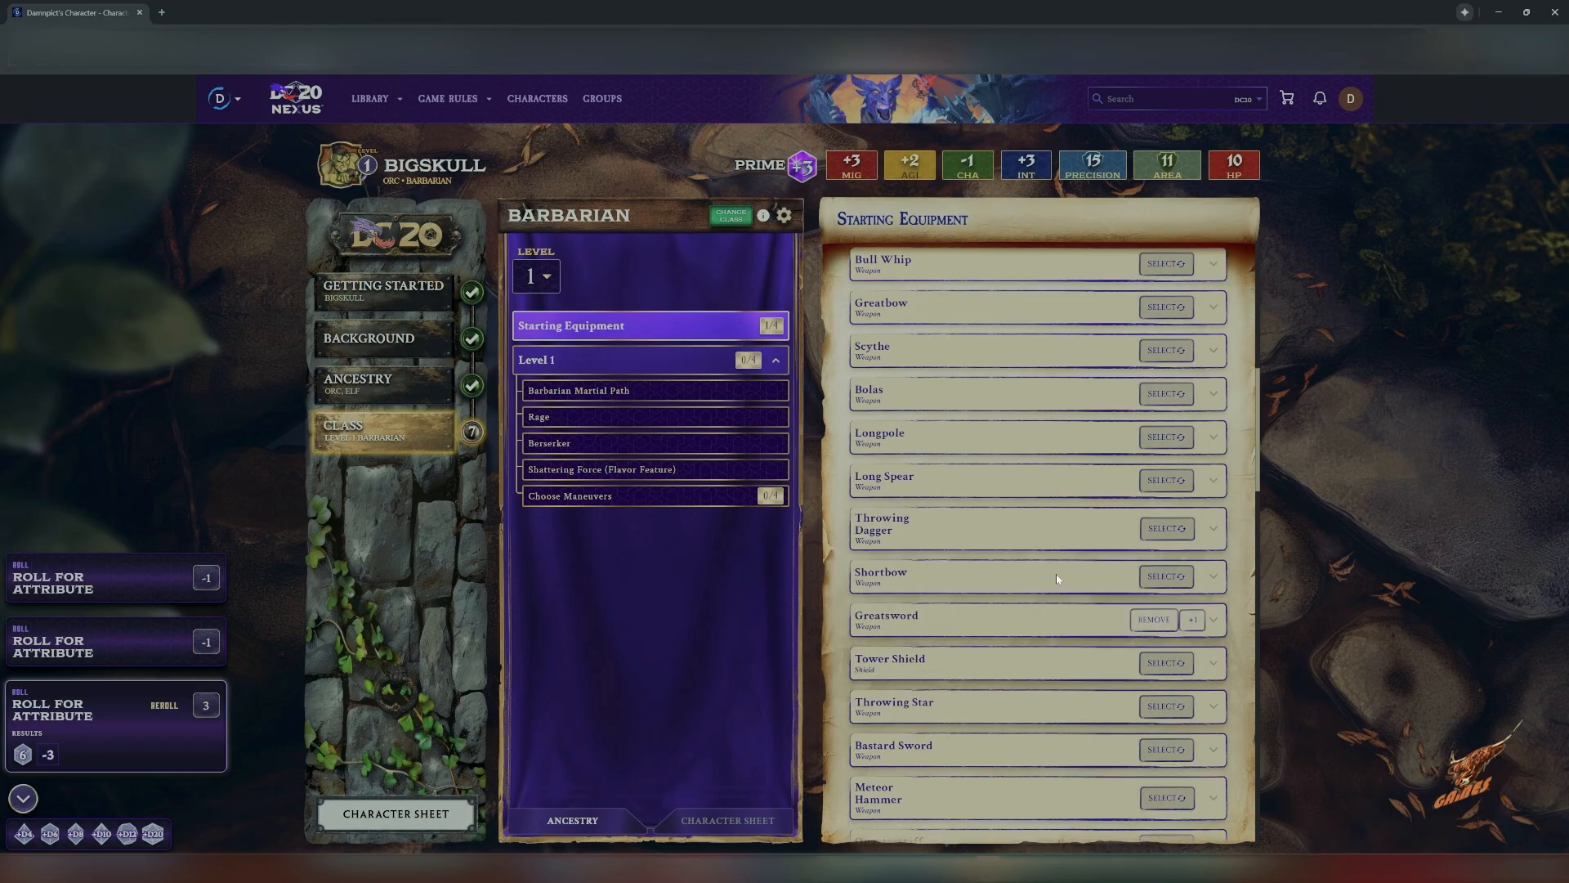
scroll(1248, 320, down, 4)
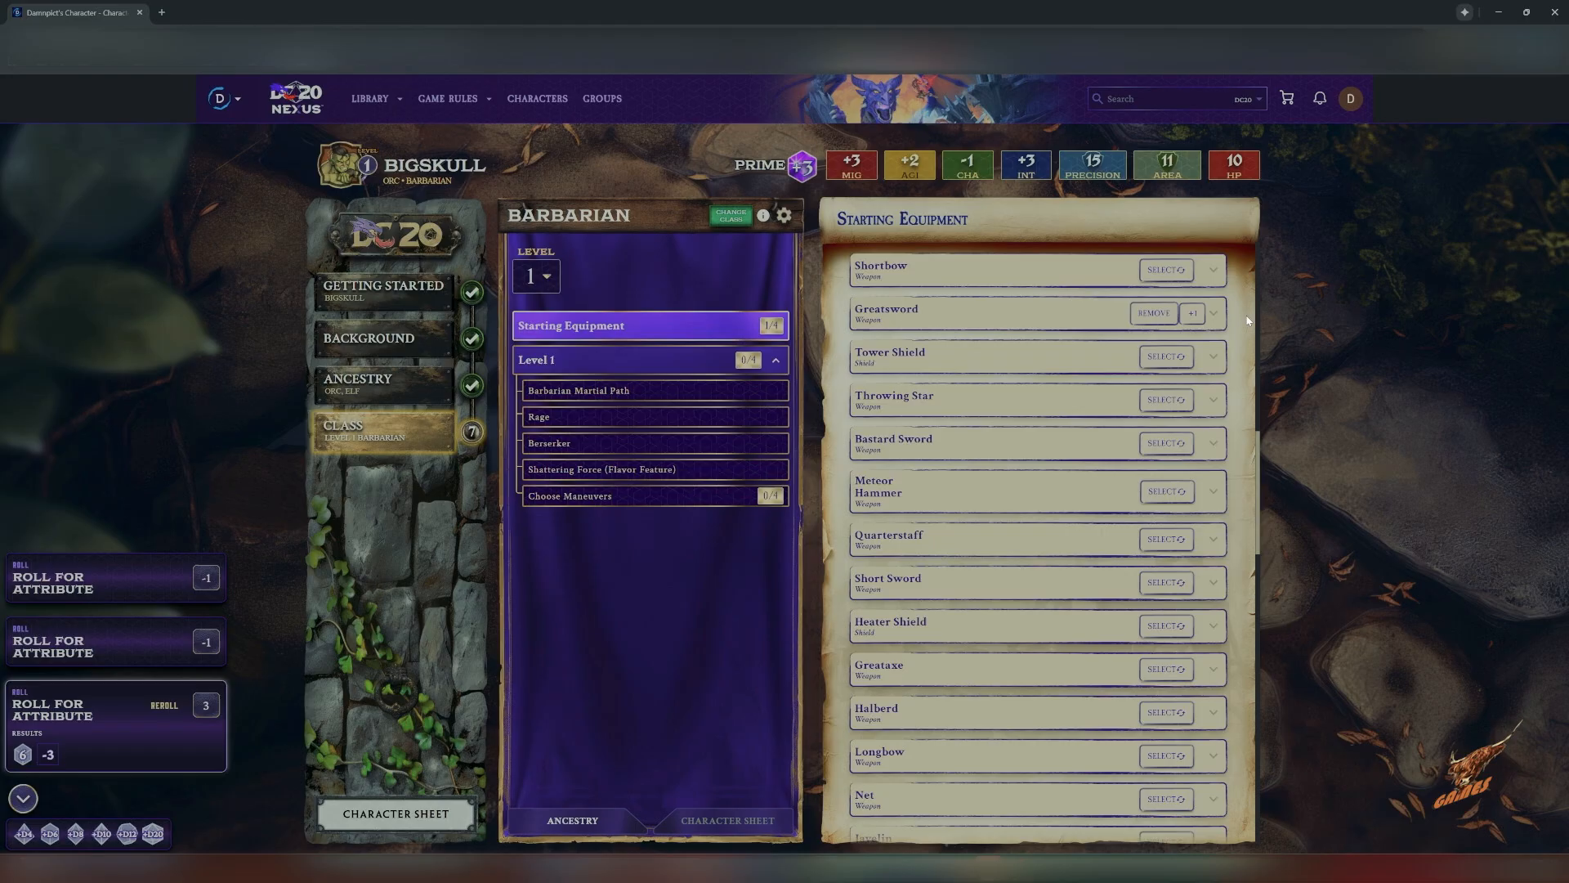
click(1154, 313)
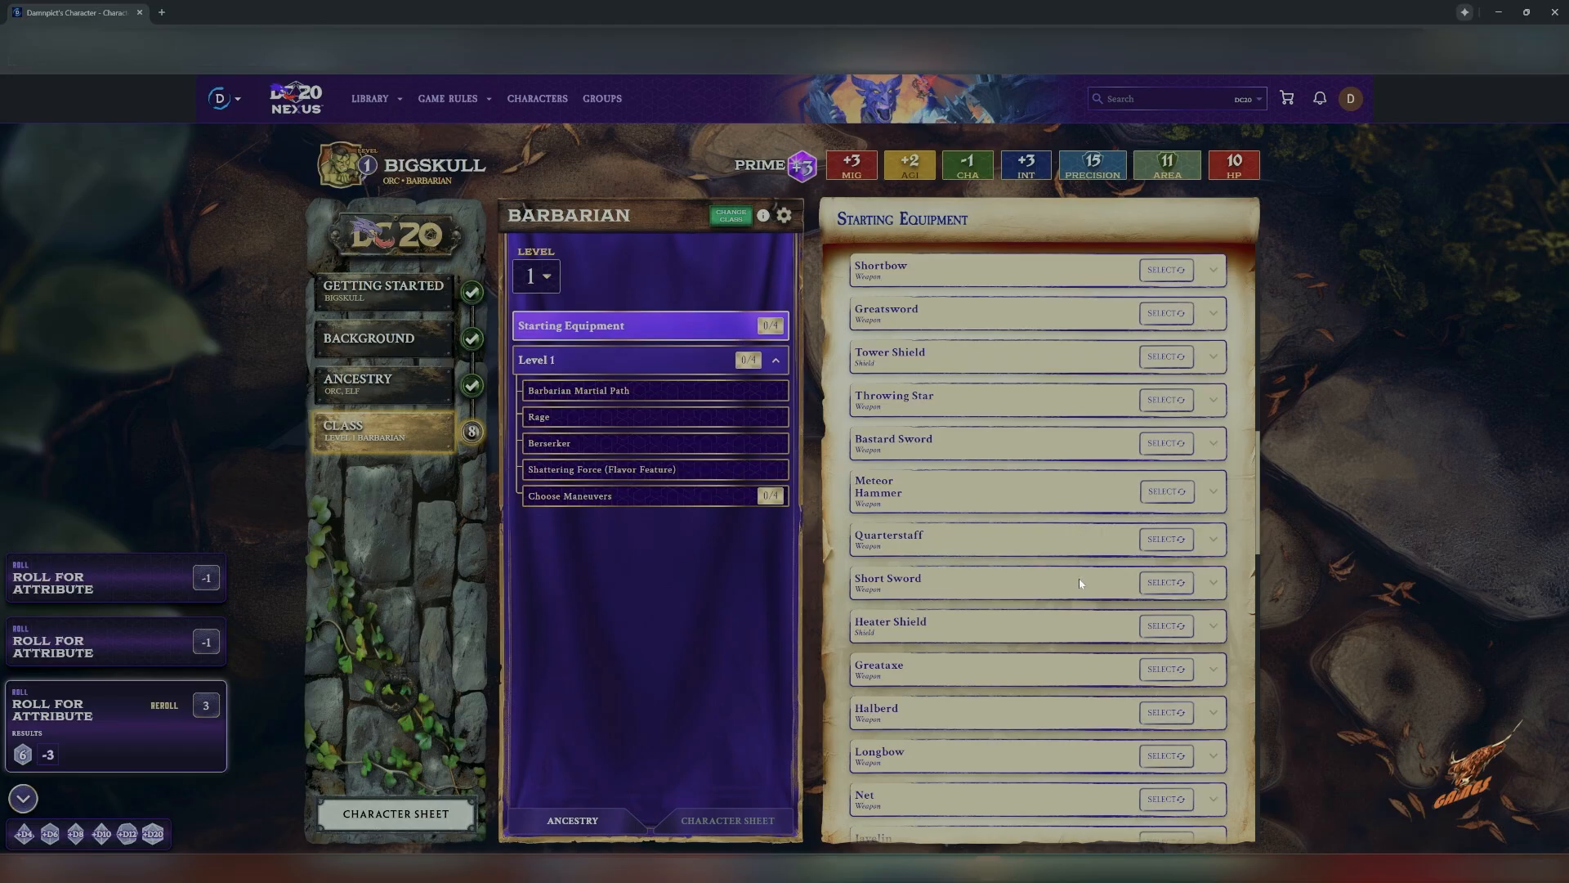
click(1164, 669)
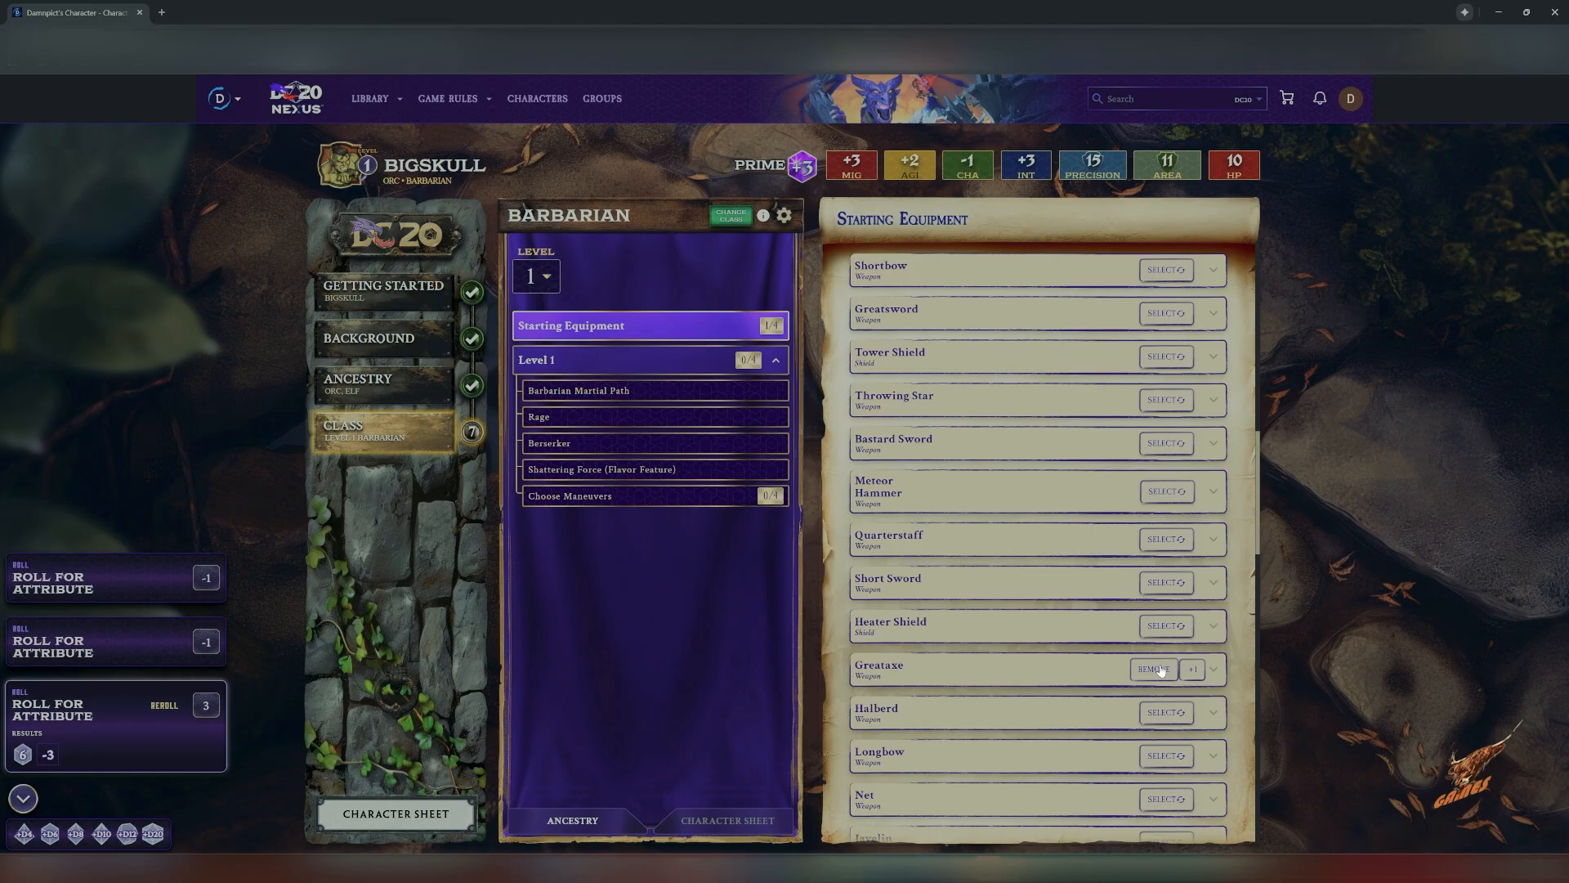
Try a Longbow as the second starting equipment weapon and replace it with a Greatmaul.
scroll(1160, 670, down, 2)
click(1165, 572)
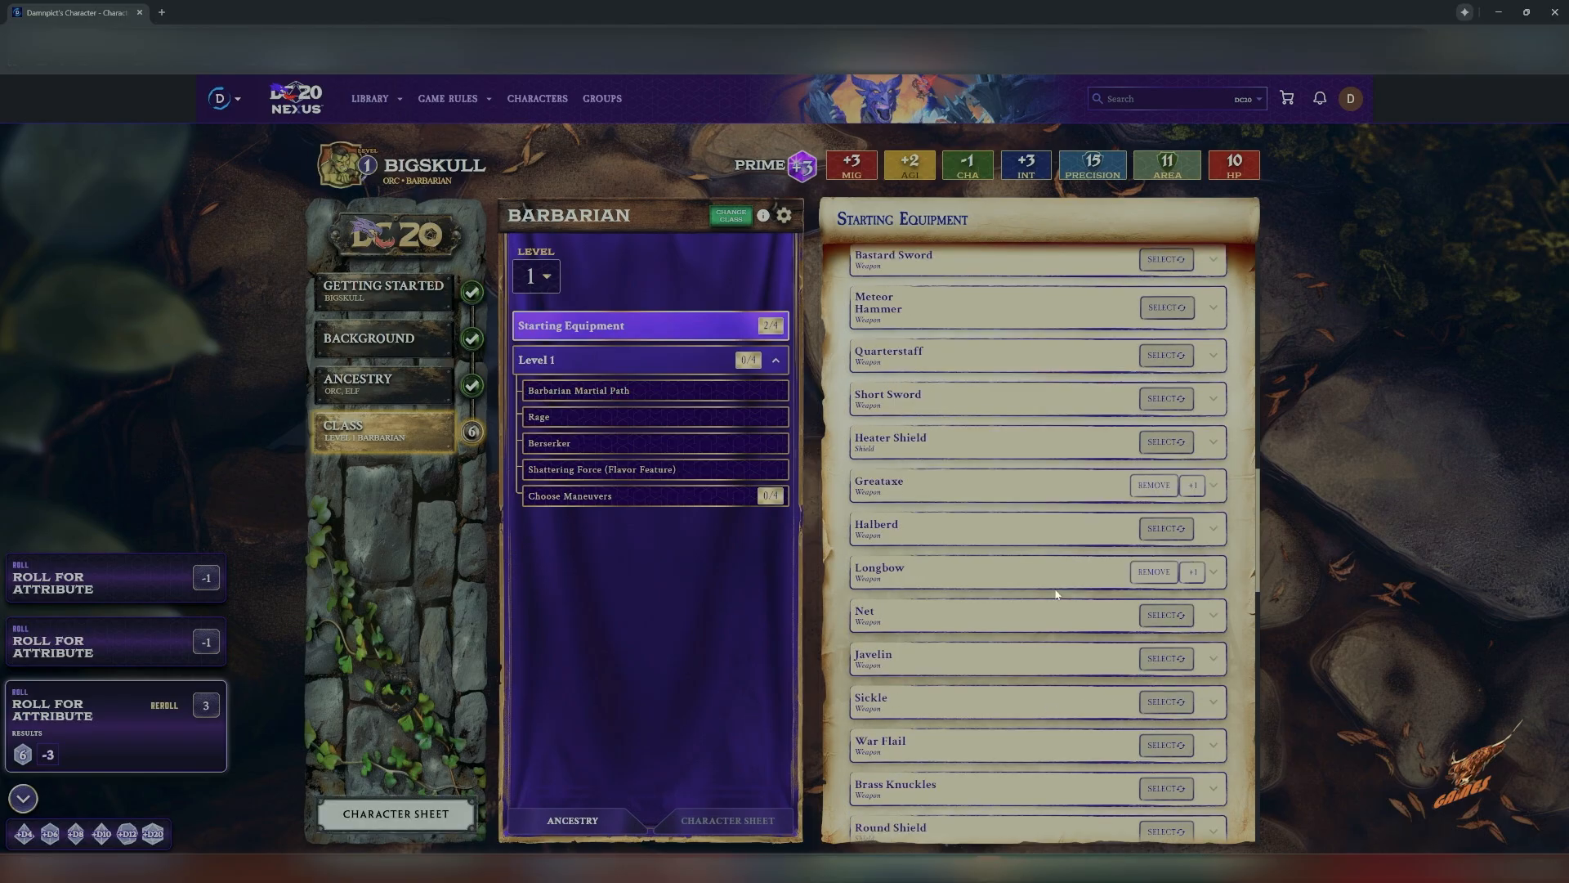
scroll(1013, 572, down, 7)
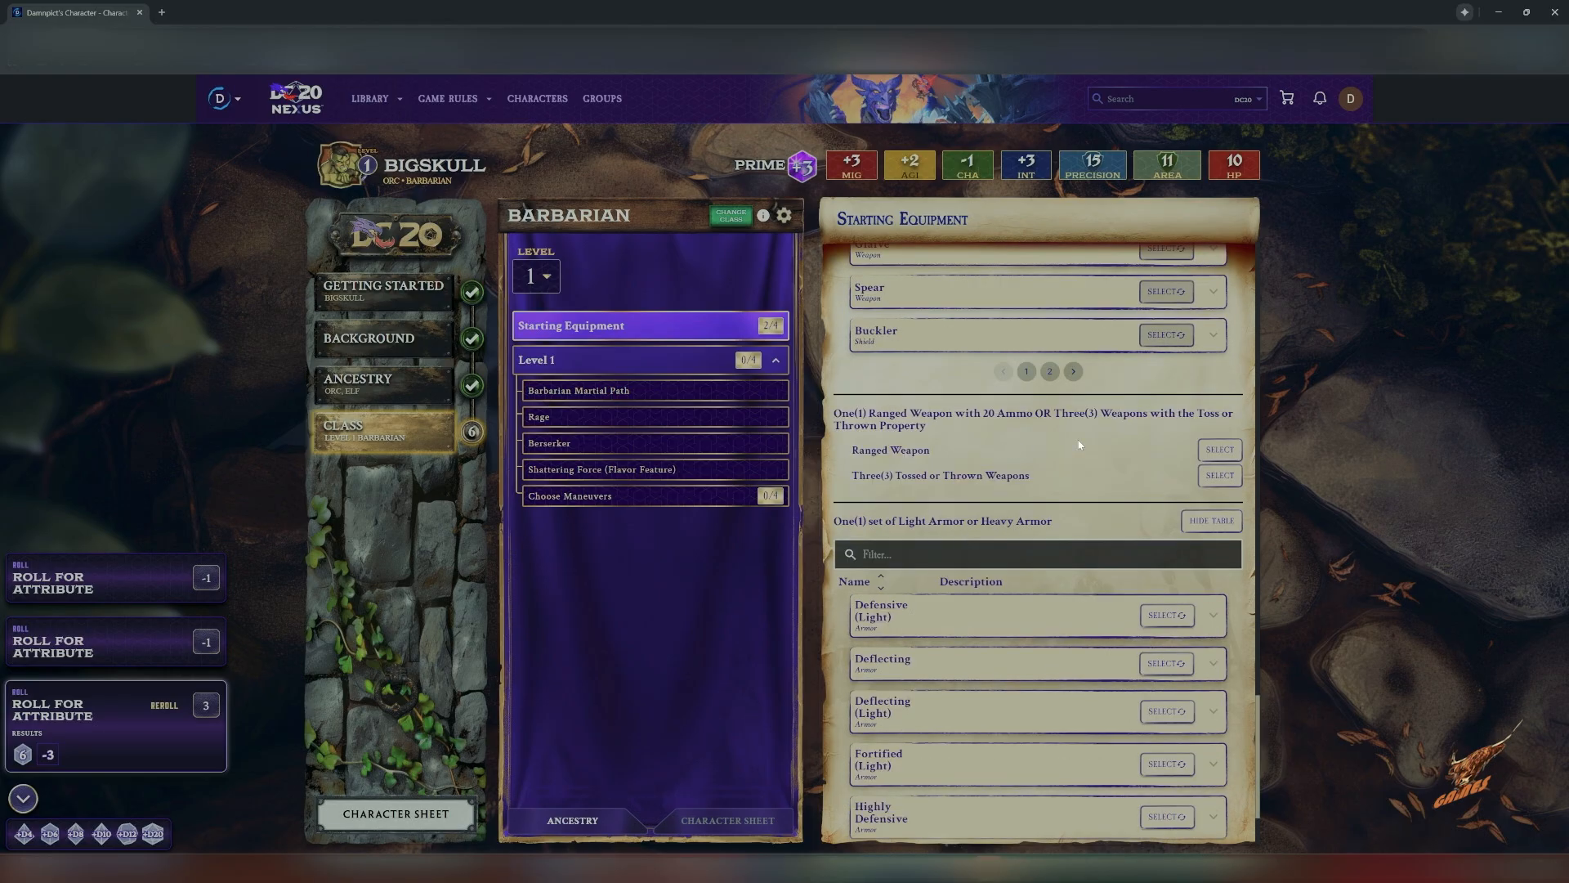
scroll(1062, 506, up, 8)
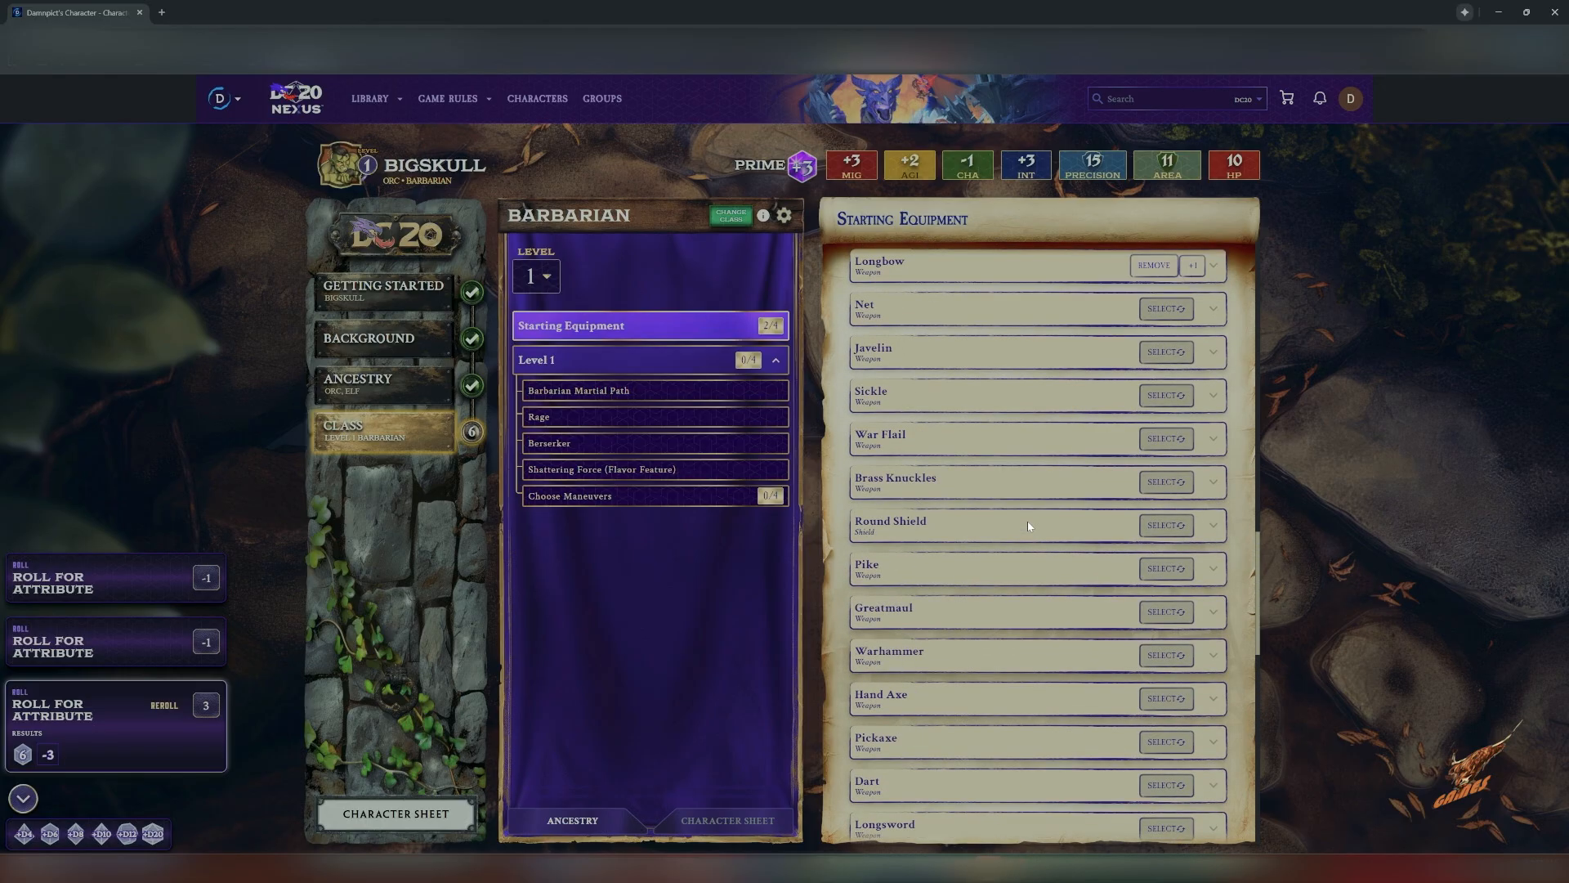
click(1136, 268)
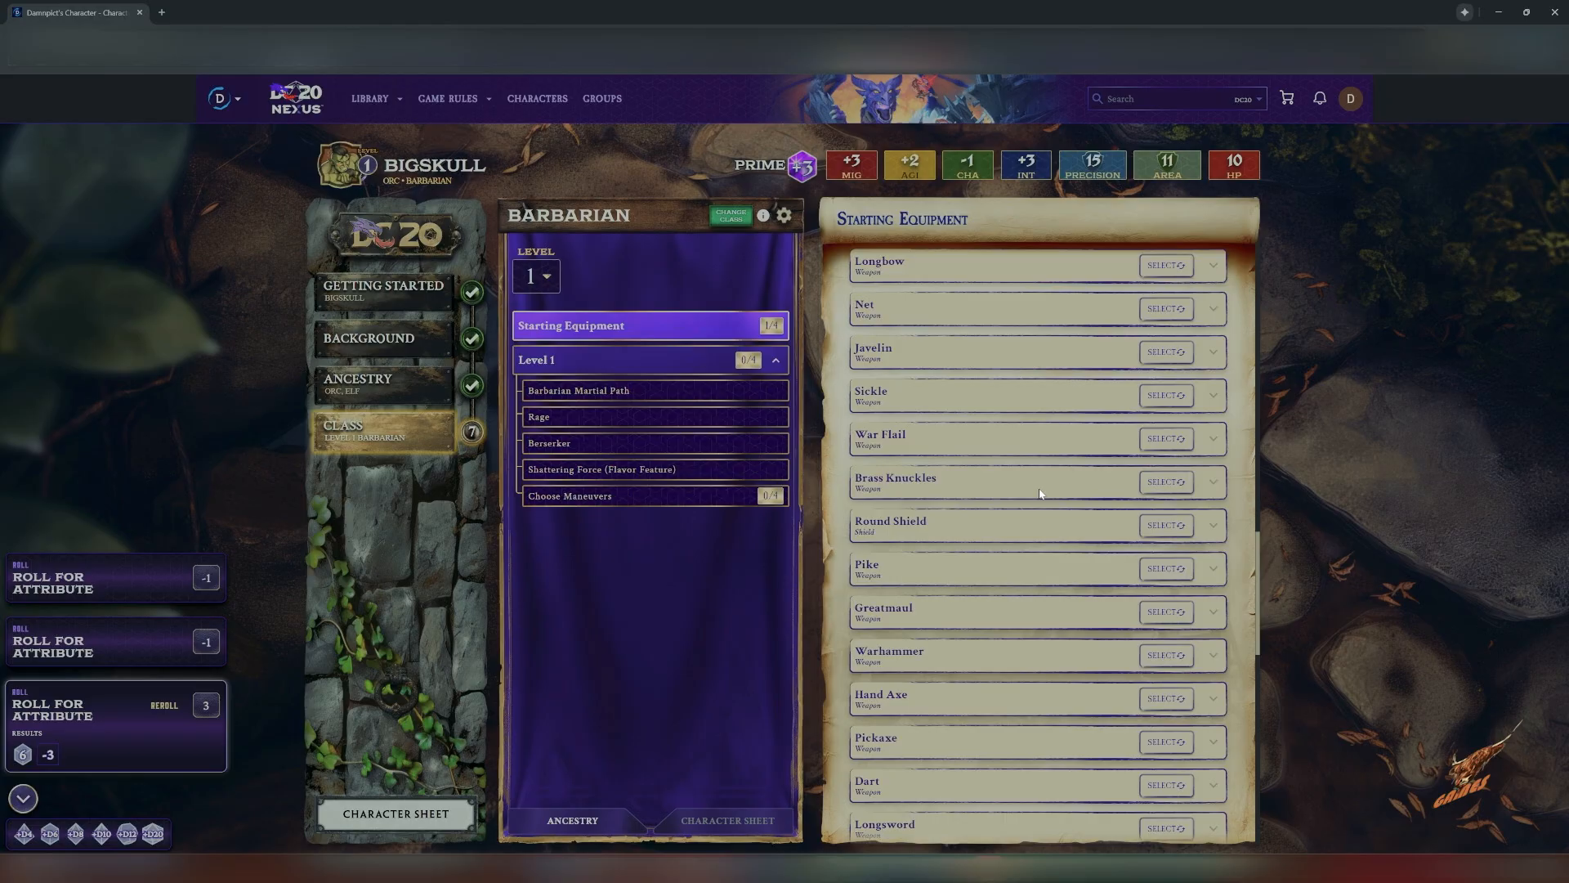
click(1165, 612)
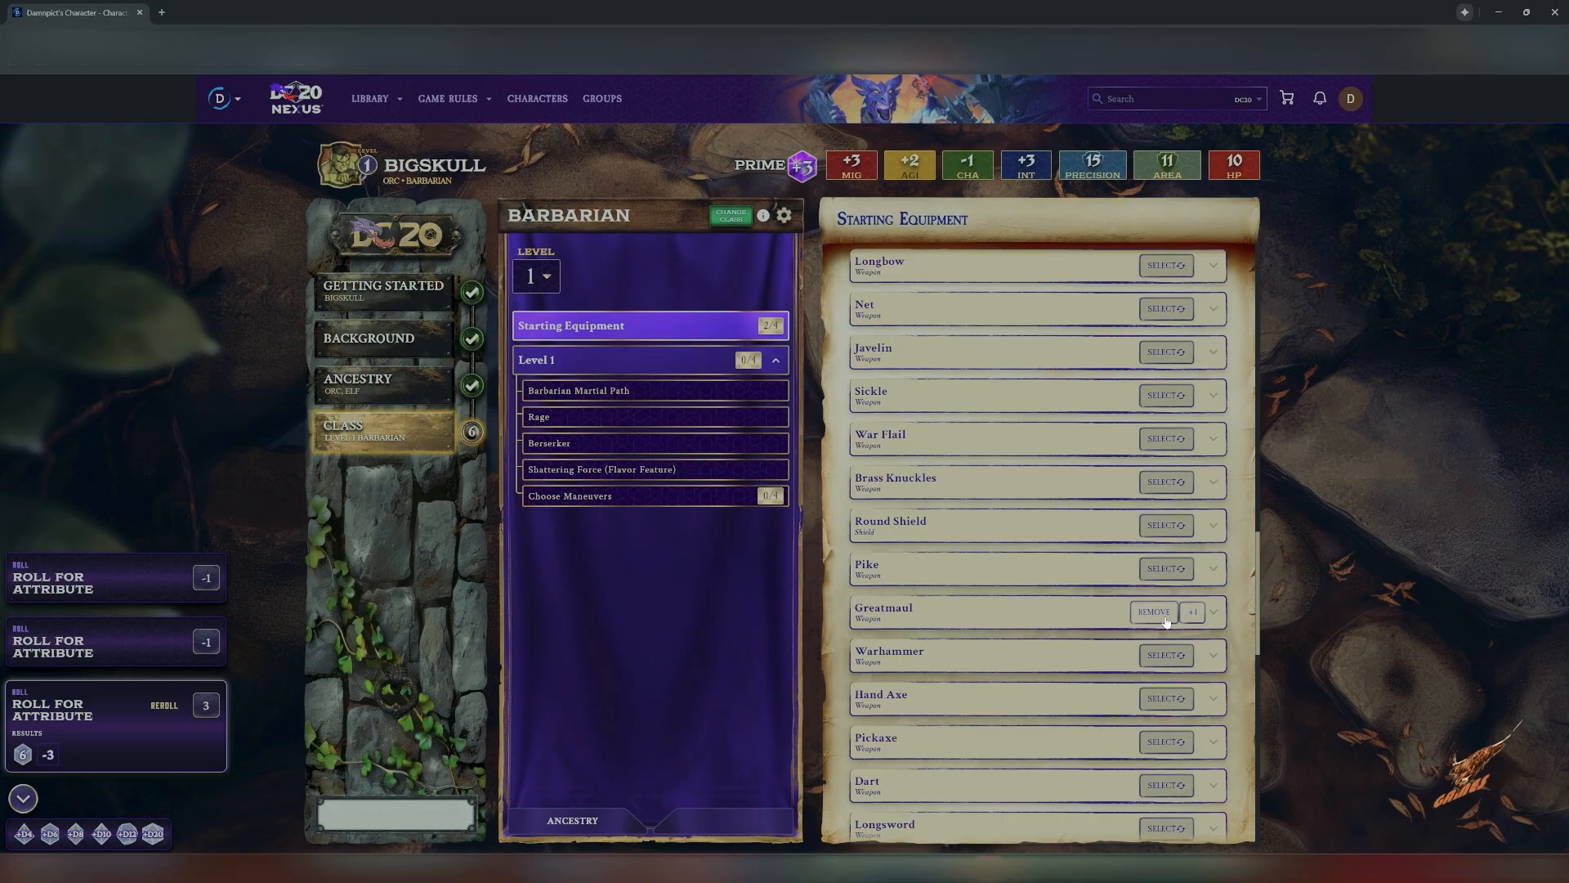
Choose the ranged weapon option in the starting equipment and select the Longbow.
scroll(1071, 634, down, 8)
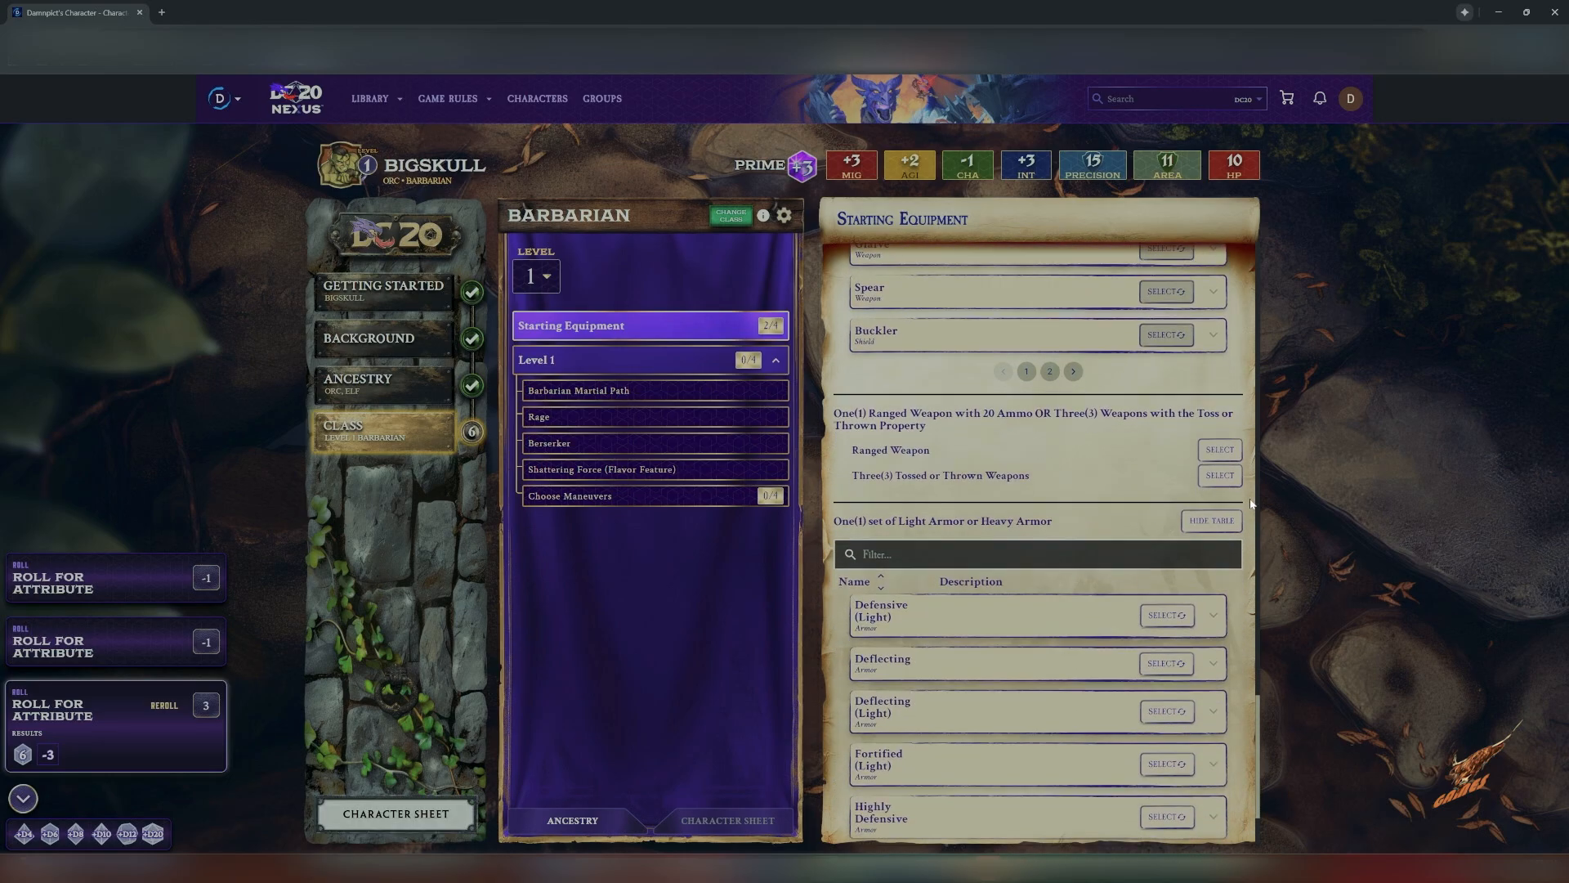
click(1226, 451)
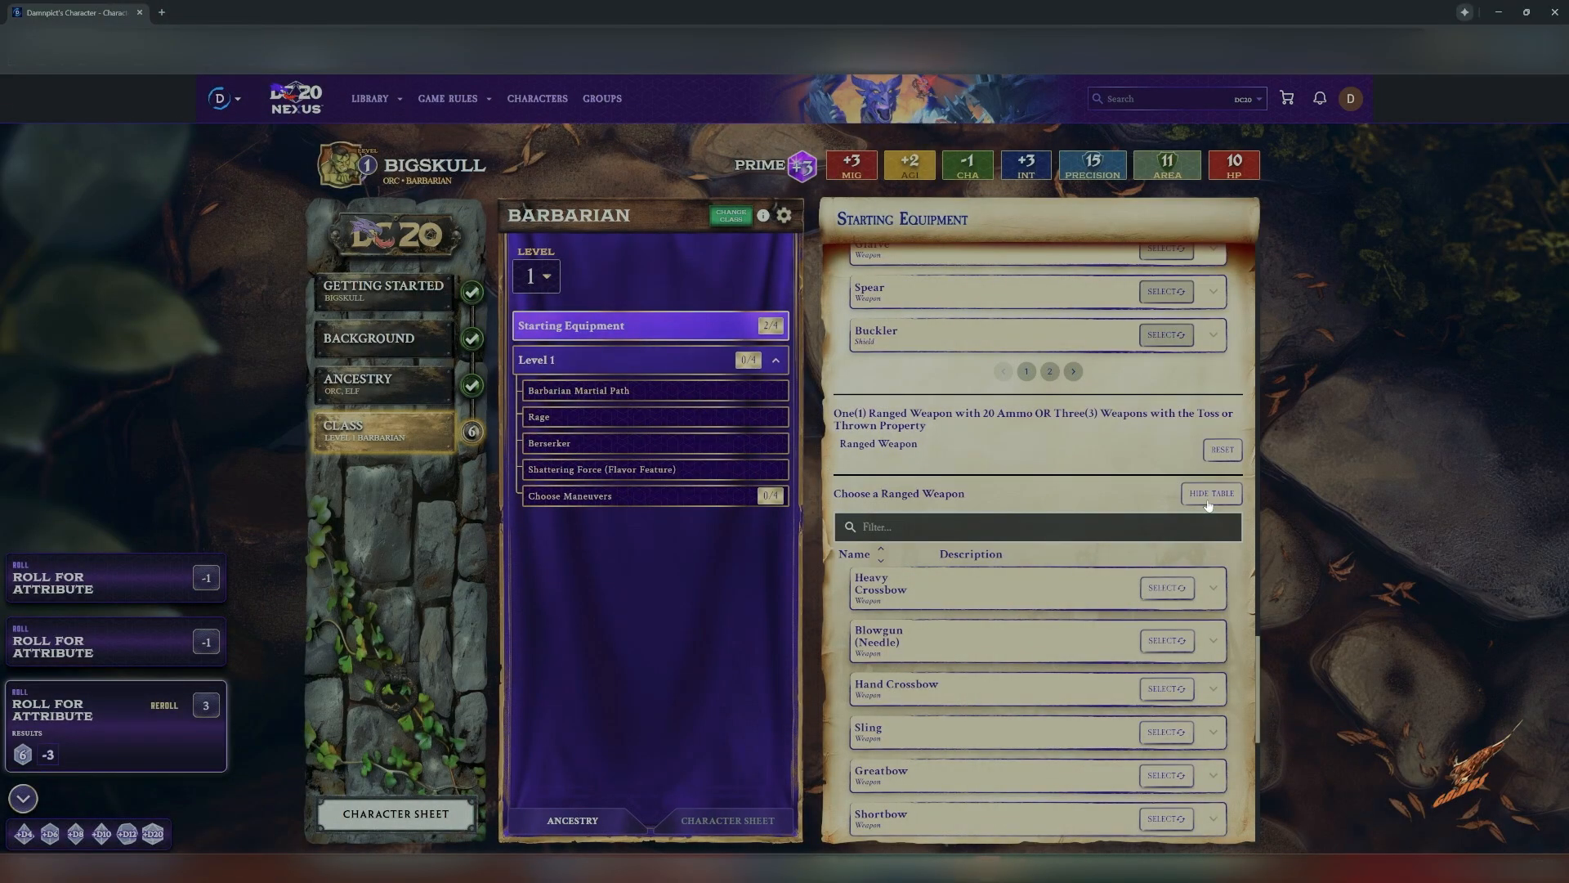
scroll(1043, 608, down, 3)
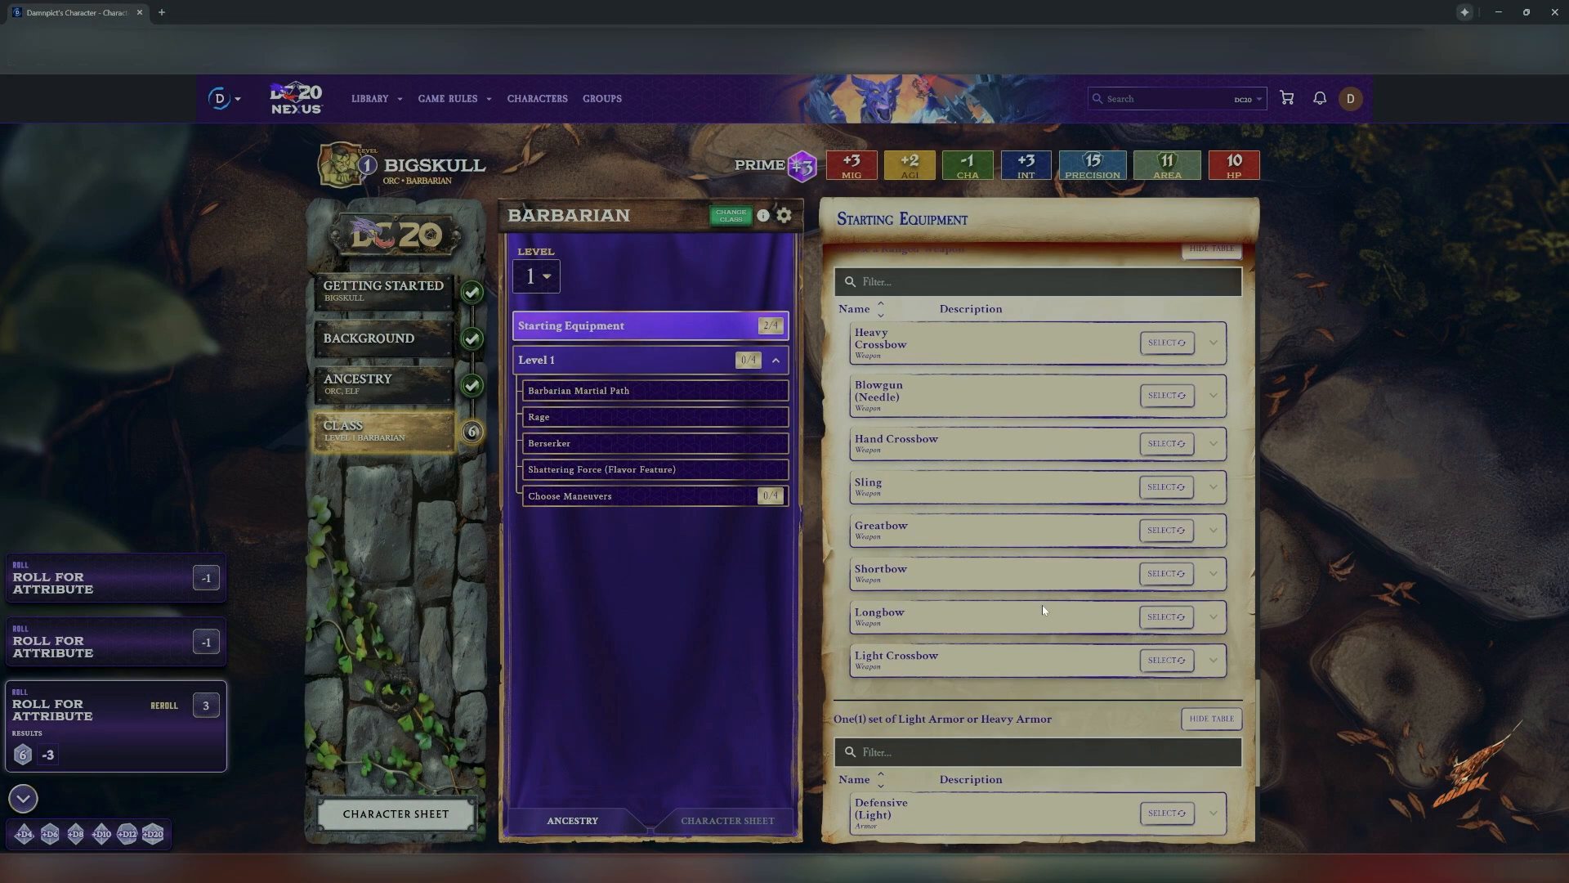
click(1164, 618)
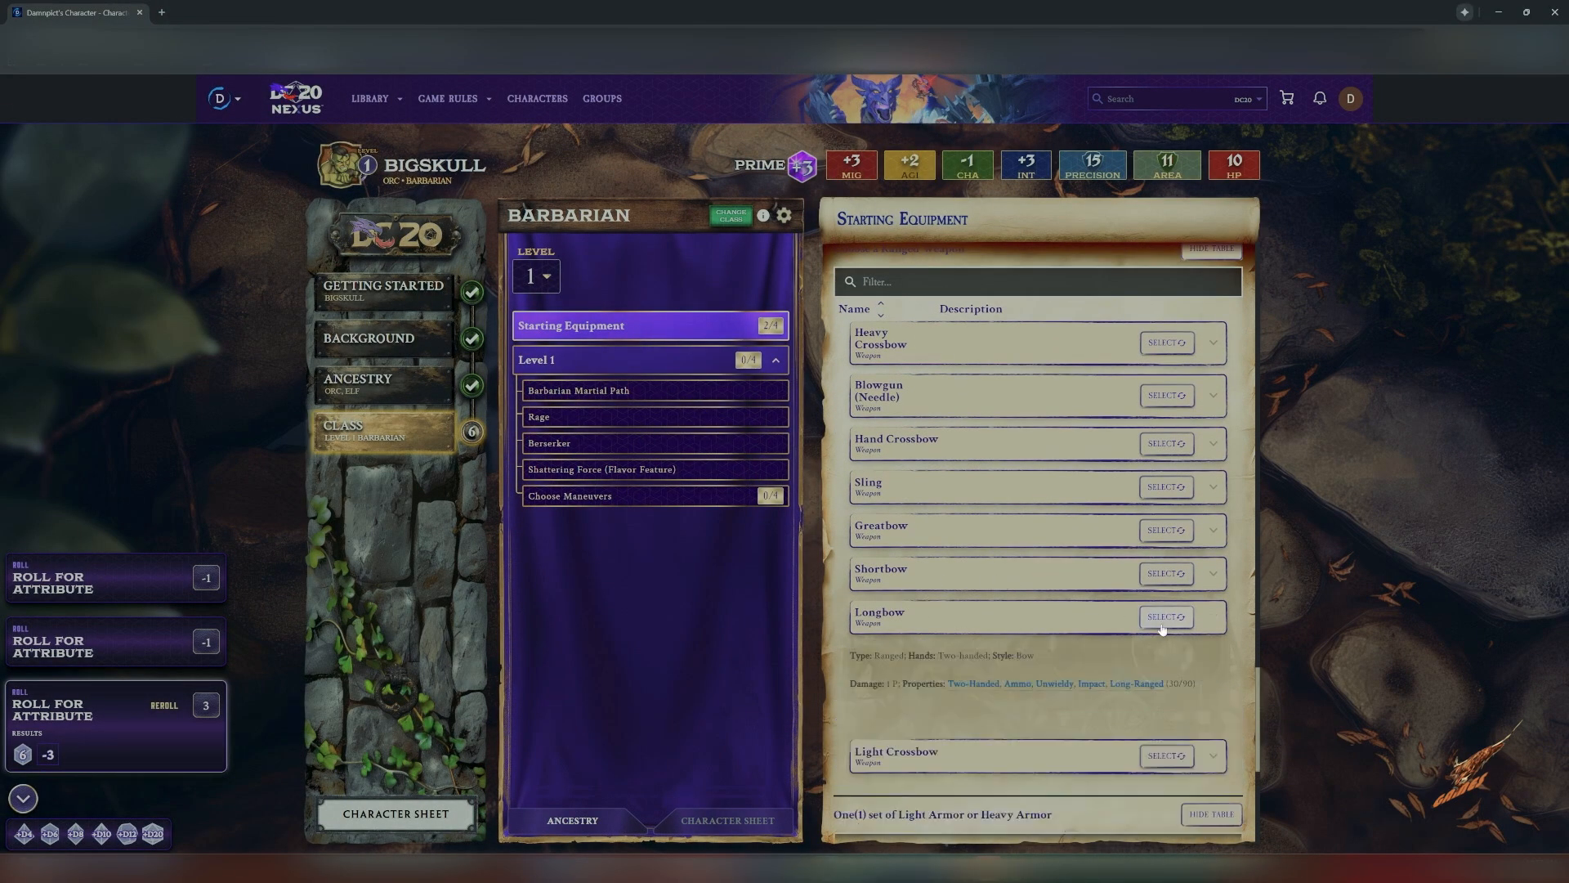
Check the details of the Deflecting armor and choose Defensive (Light) as the starting armor set.
scroll(1062, 613, down, 4)
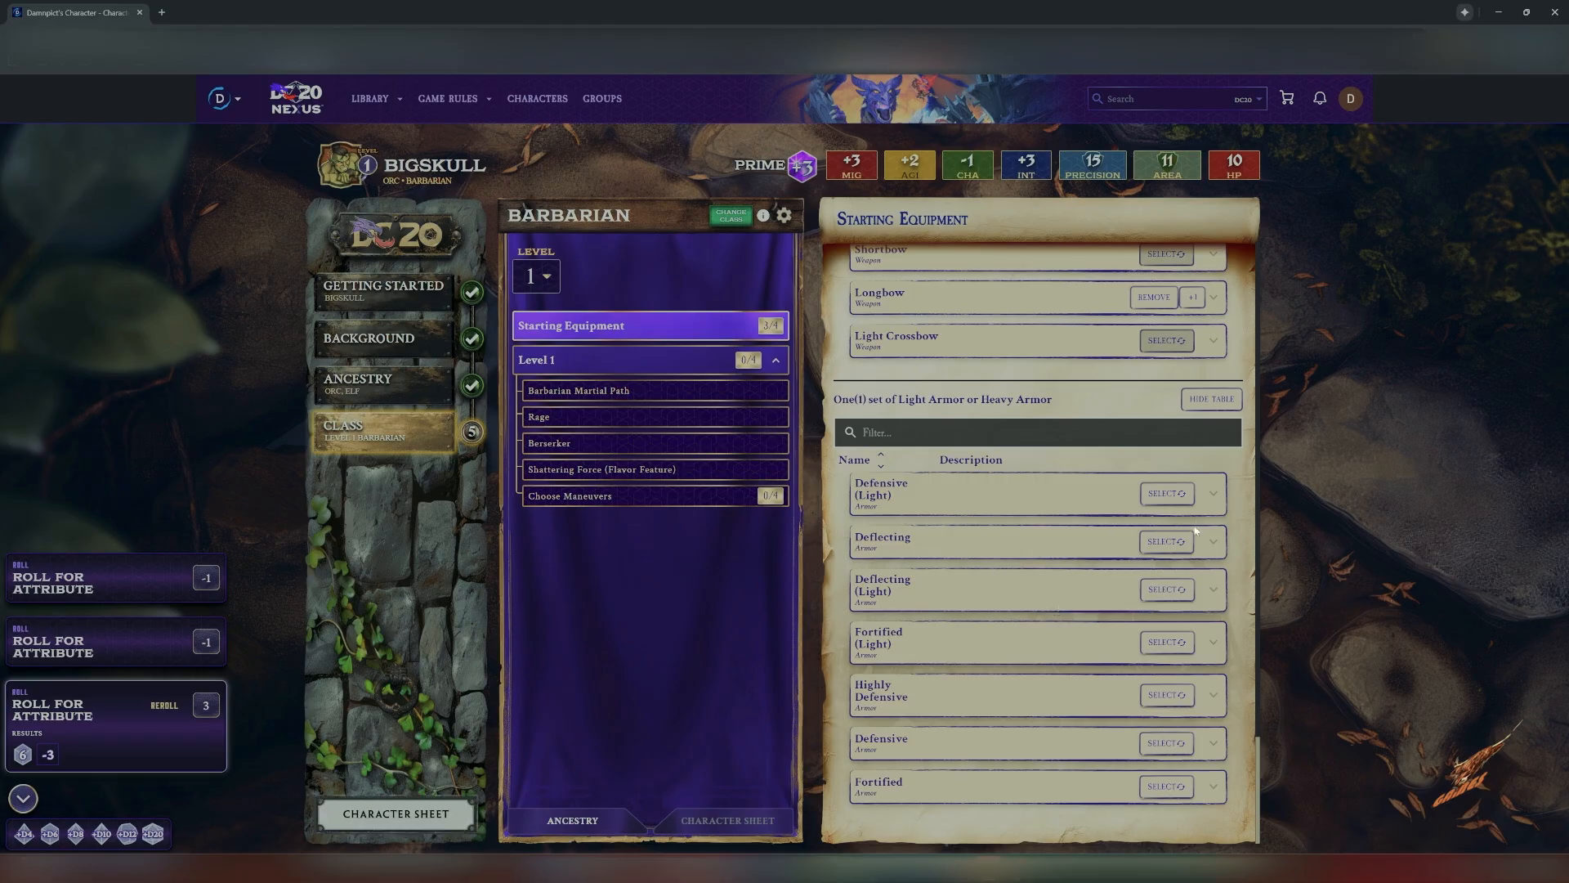
click(1214, 546)
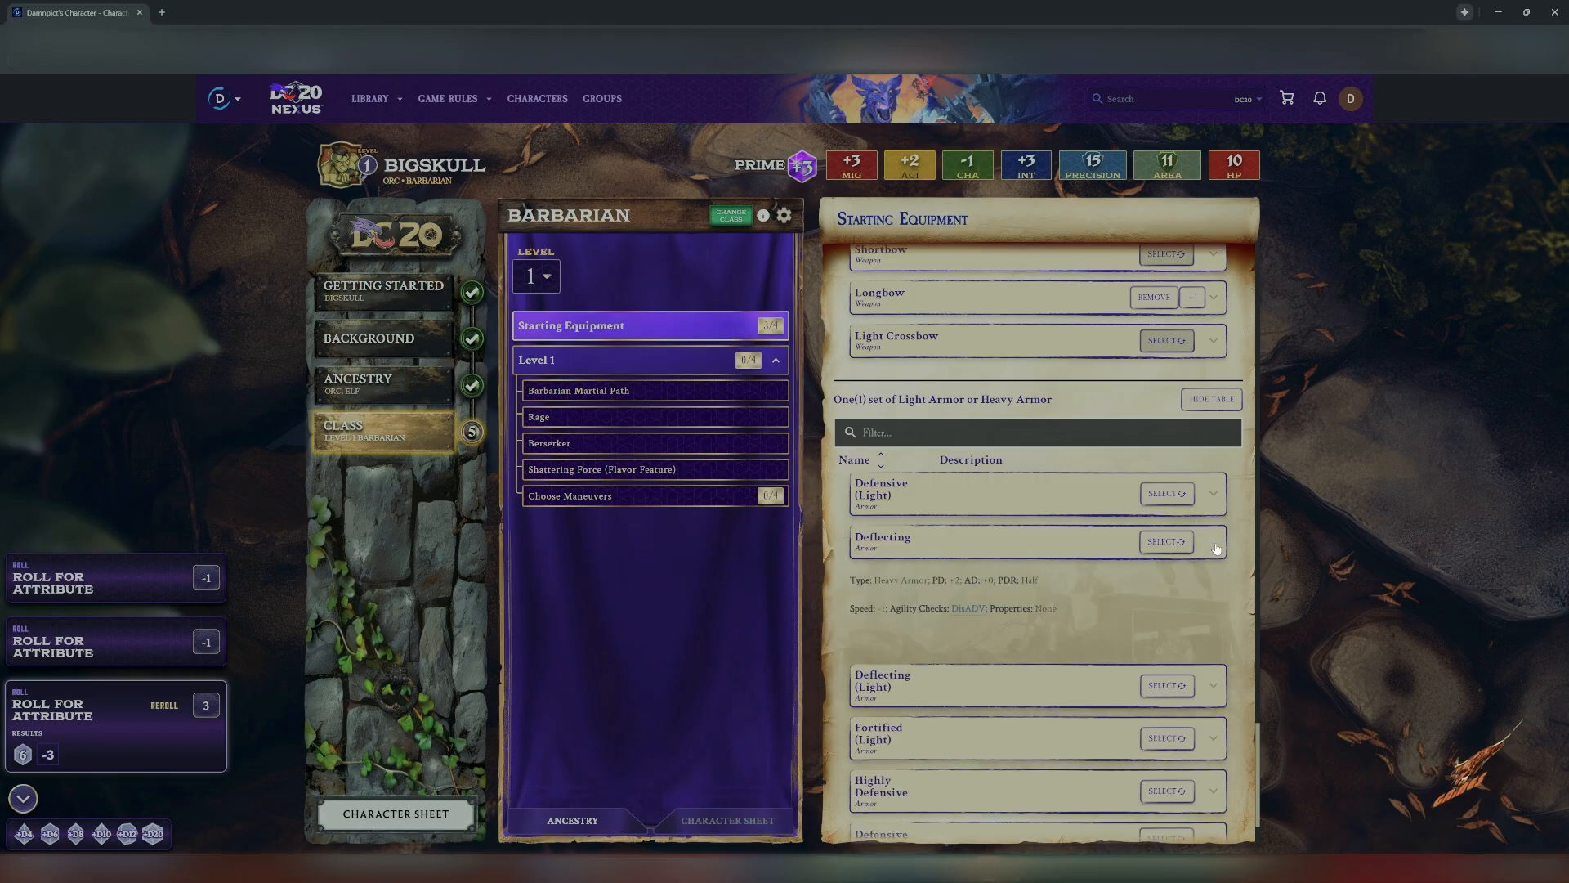
click(1214, 544)
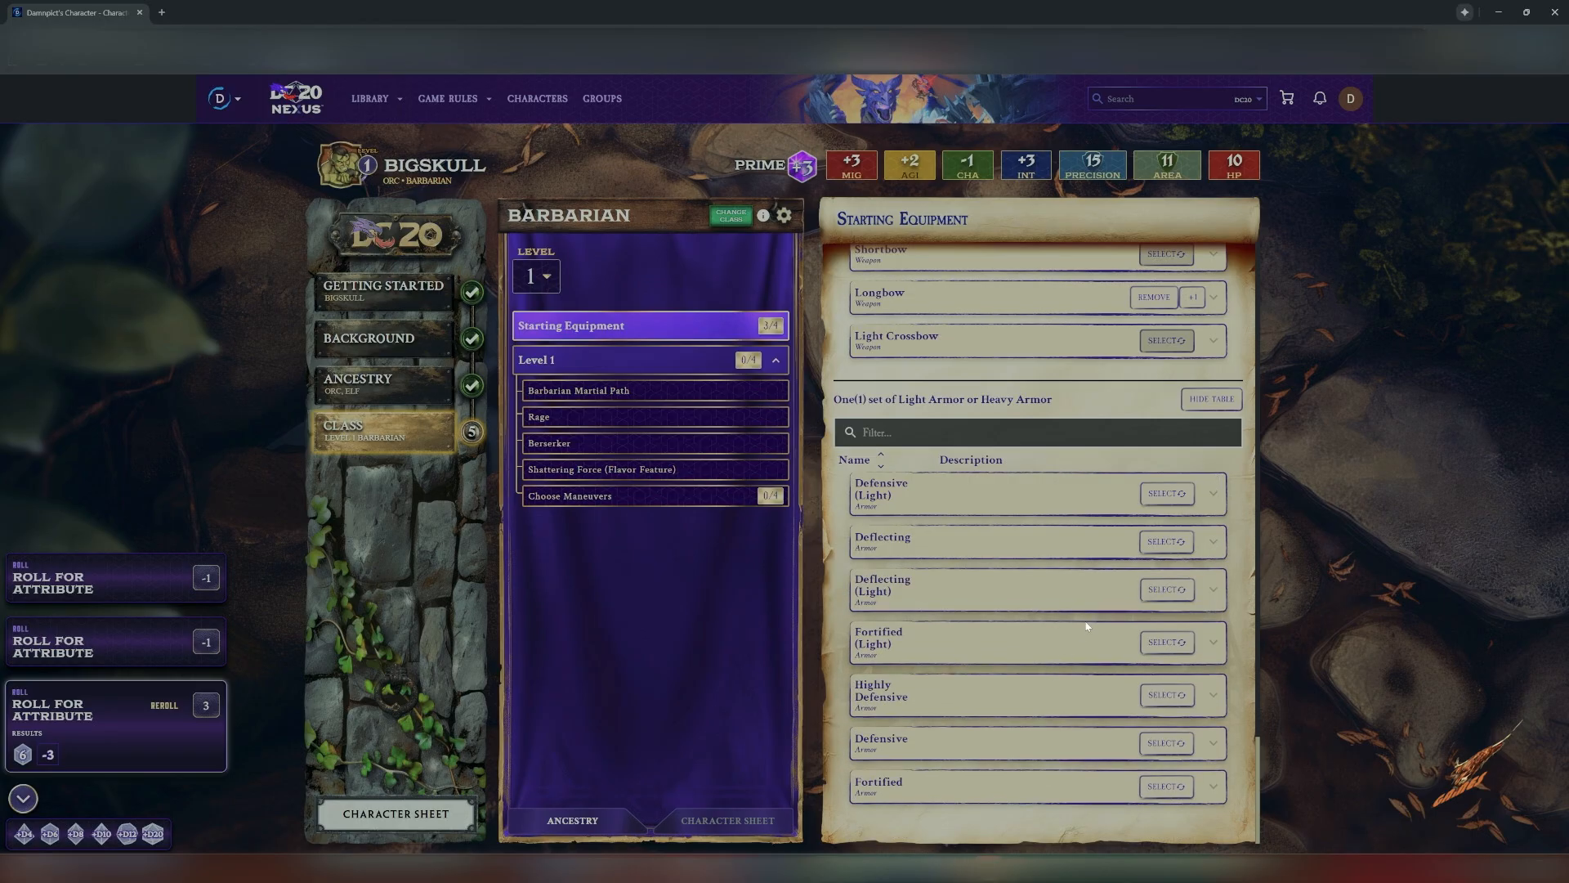
click(1169, 495)
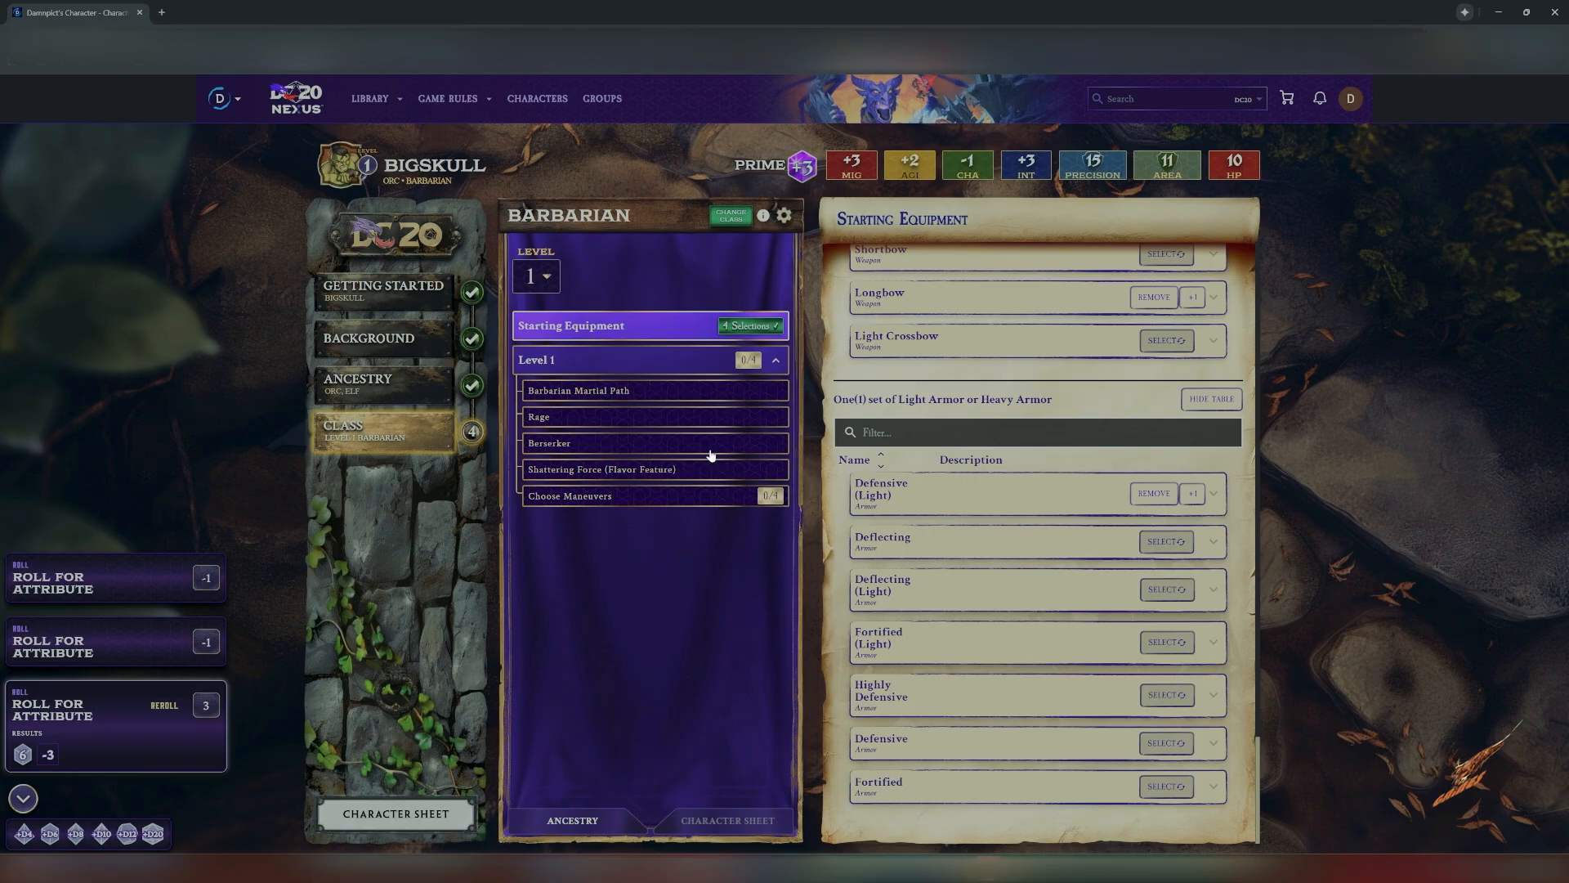
Read the level 1 features Barbarian Martial Path, Rage, Berserker and Shattering Force.
click(661, 360)
click(660, 359)
click(680, 392)
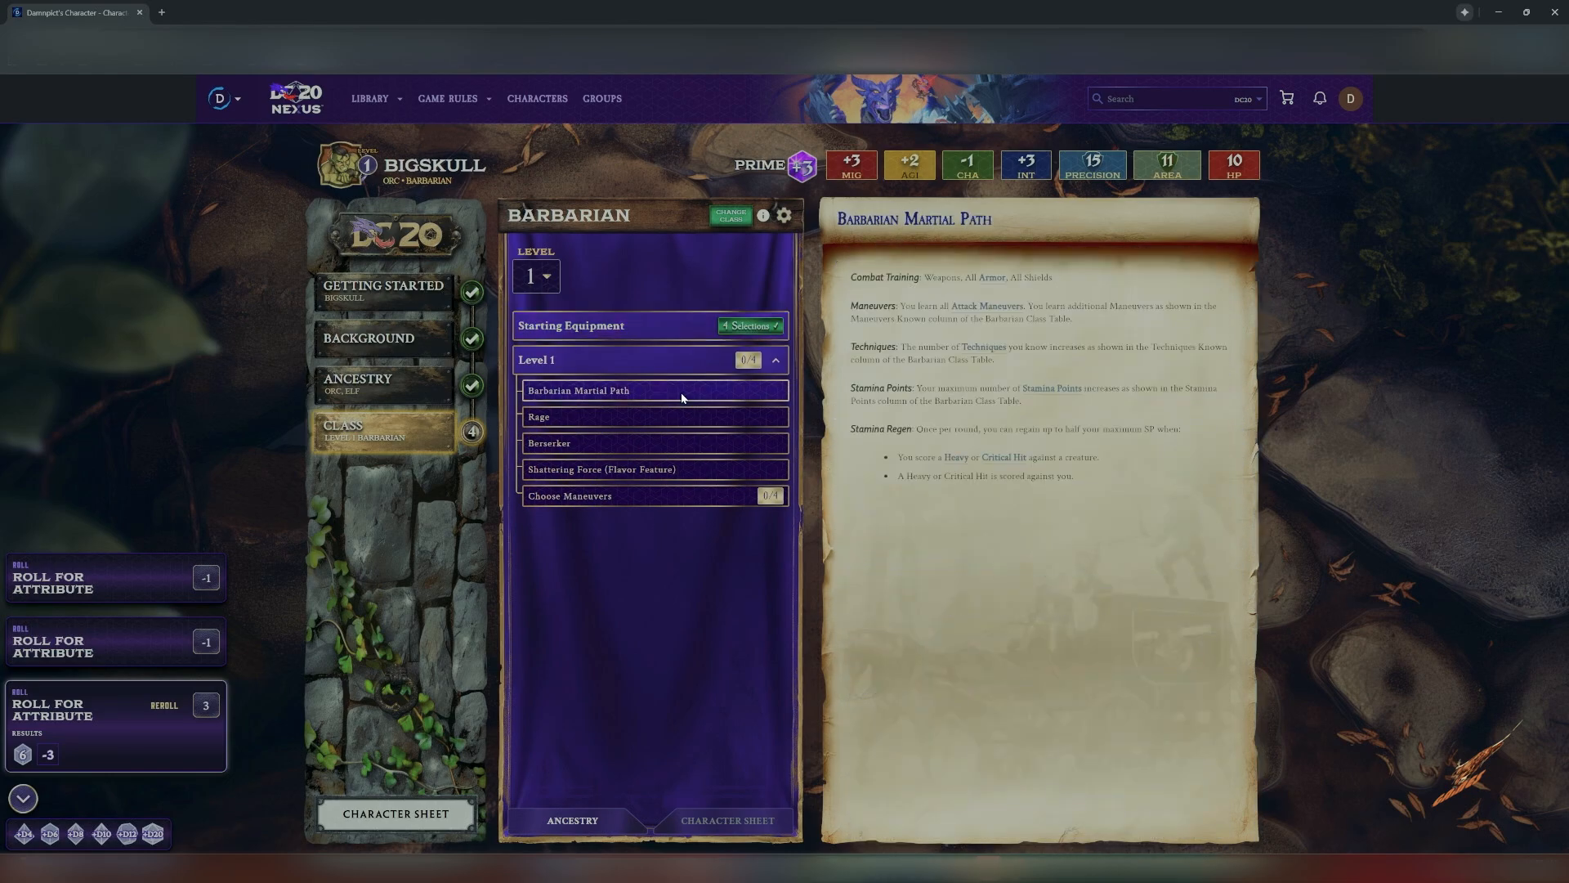
click(663, 424)
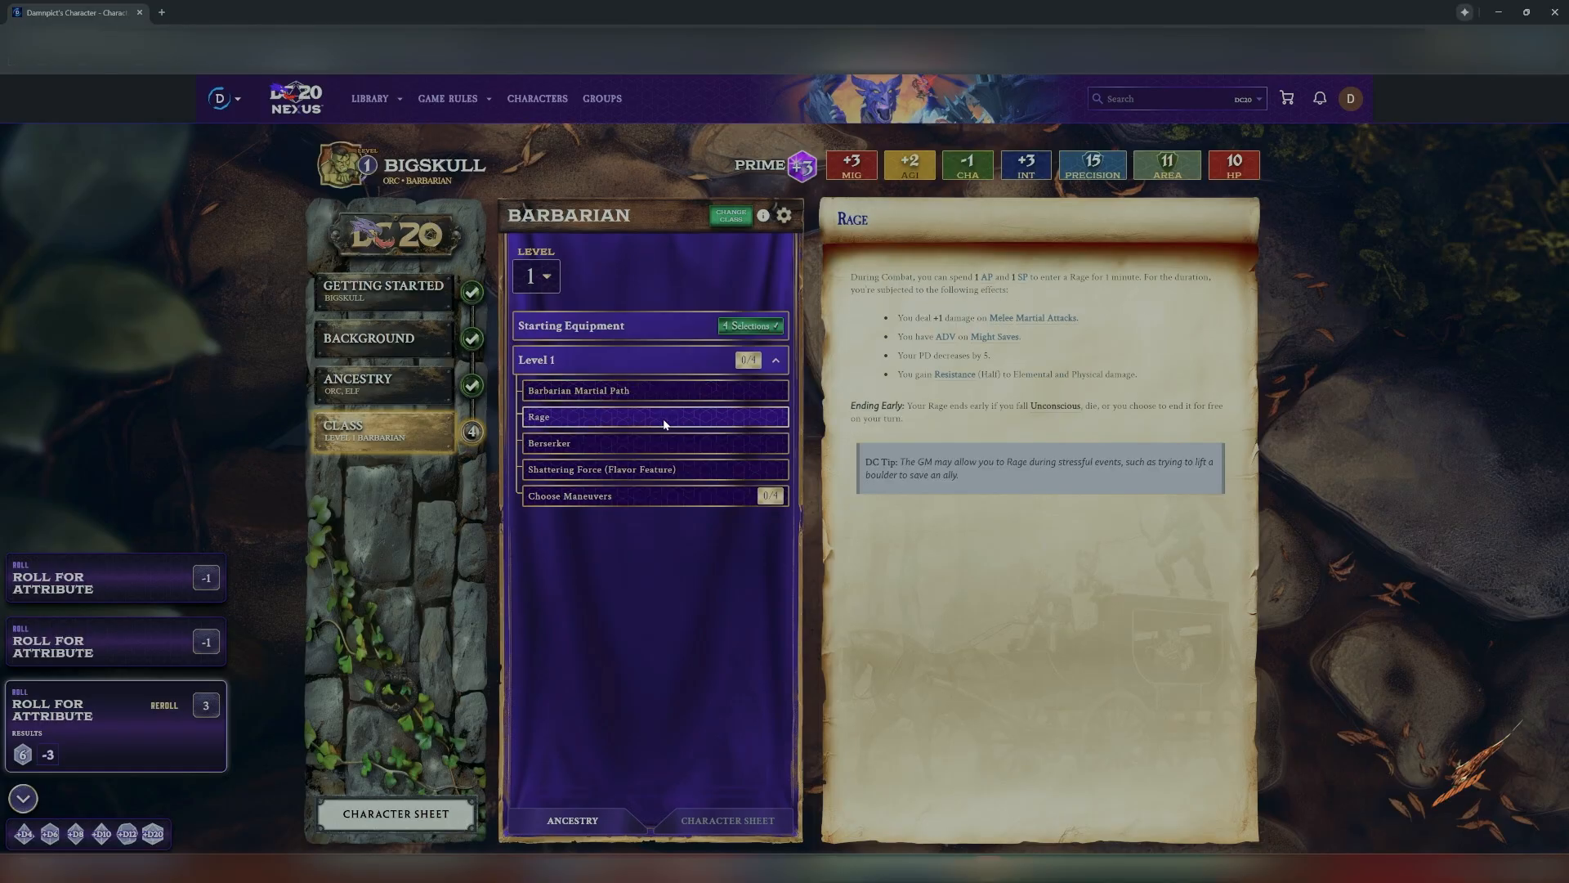
click(643, 444)
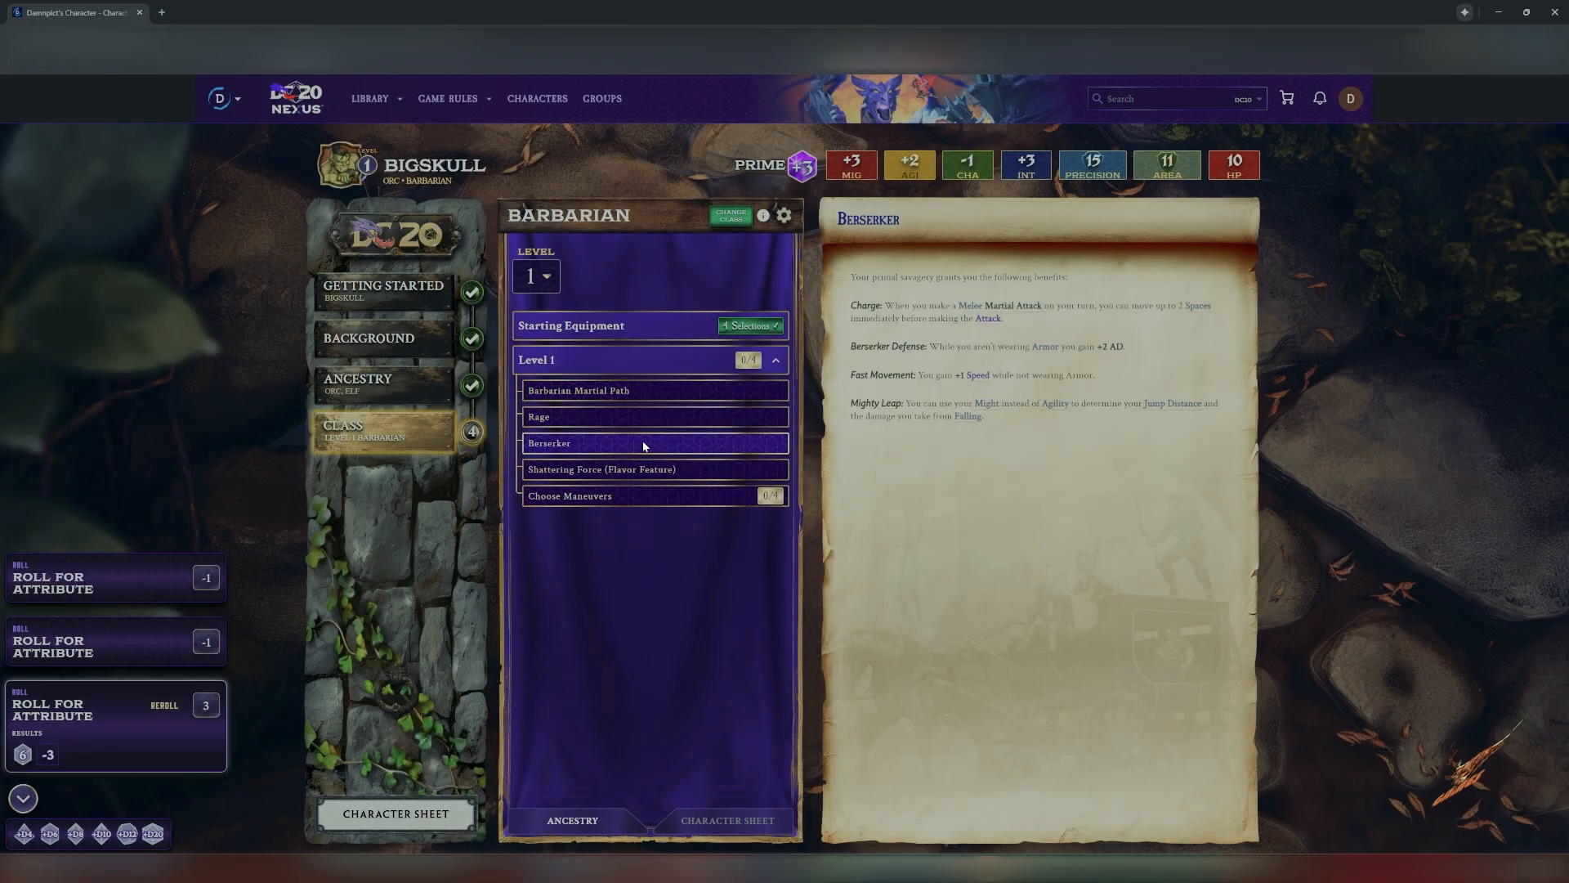
click(705, 468)
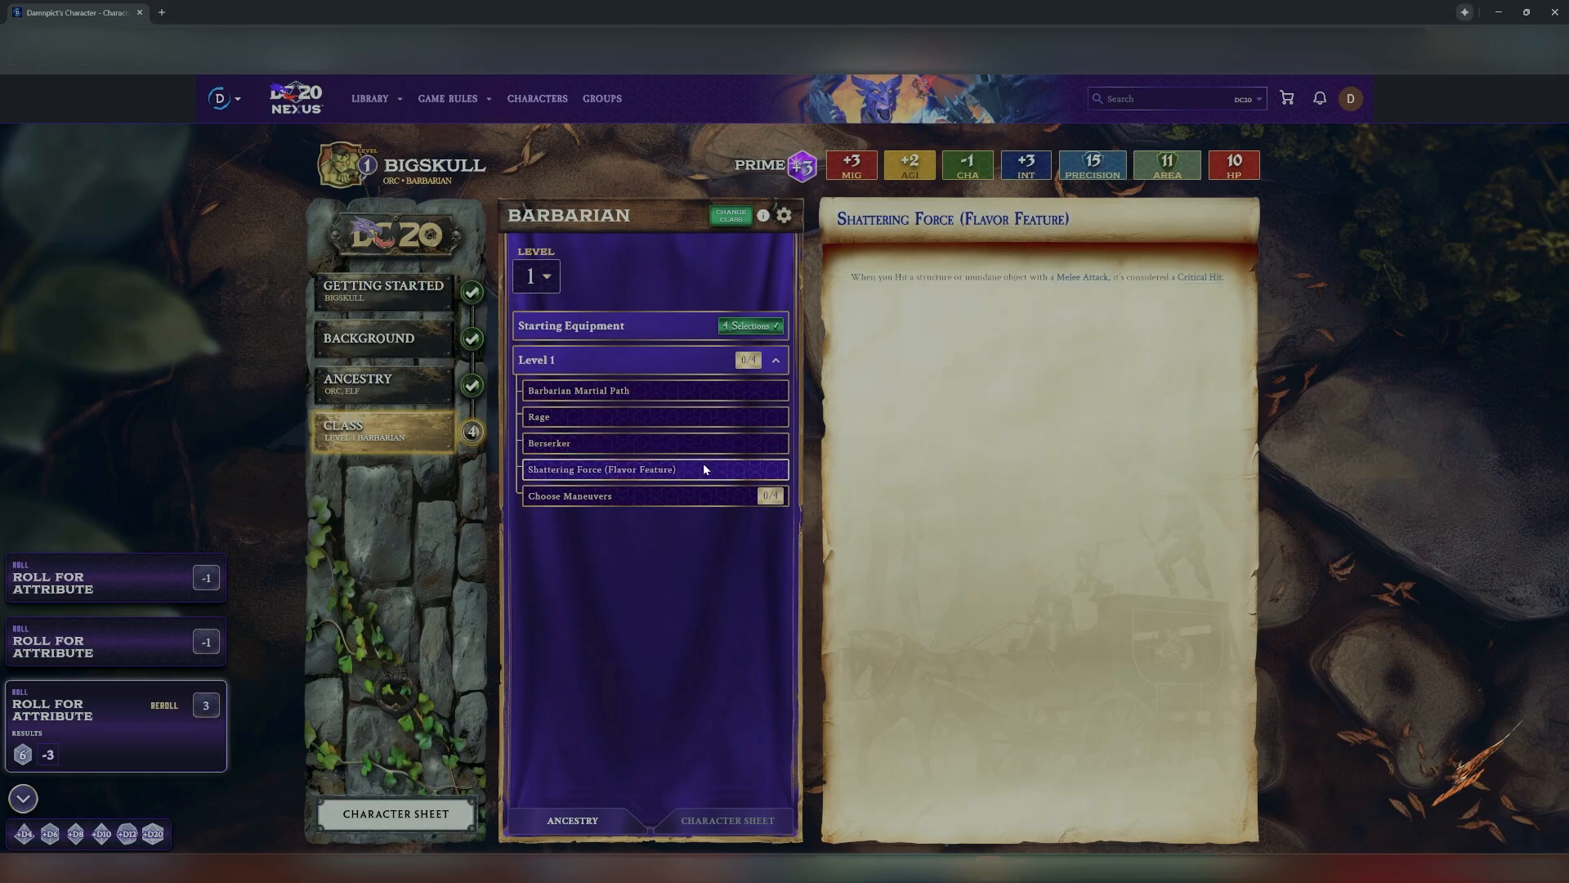
Review the list of available maneuvers and select Taunt as the first one.
click(683, 504)
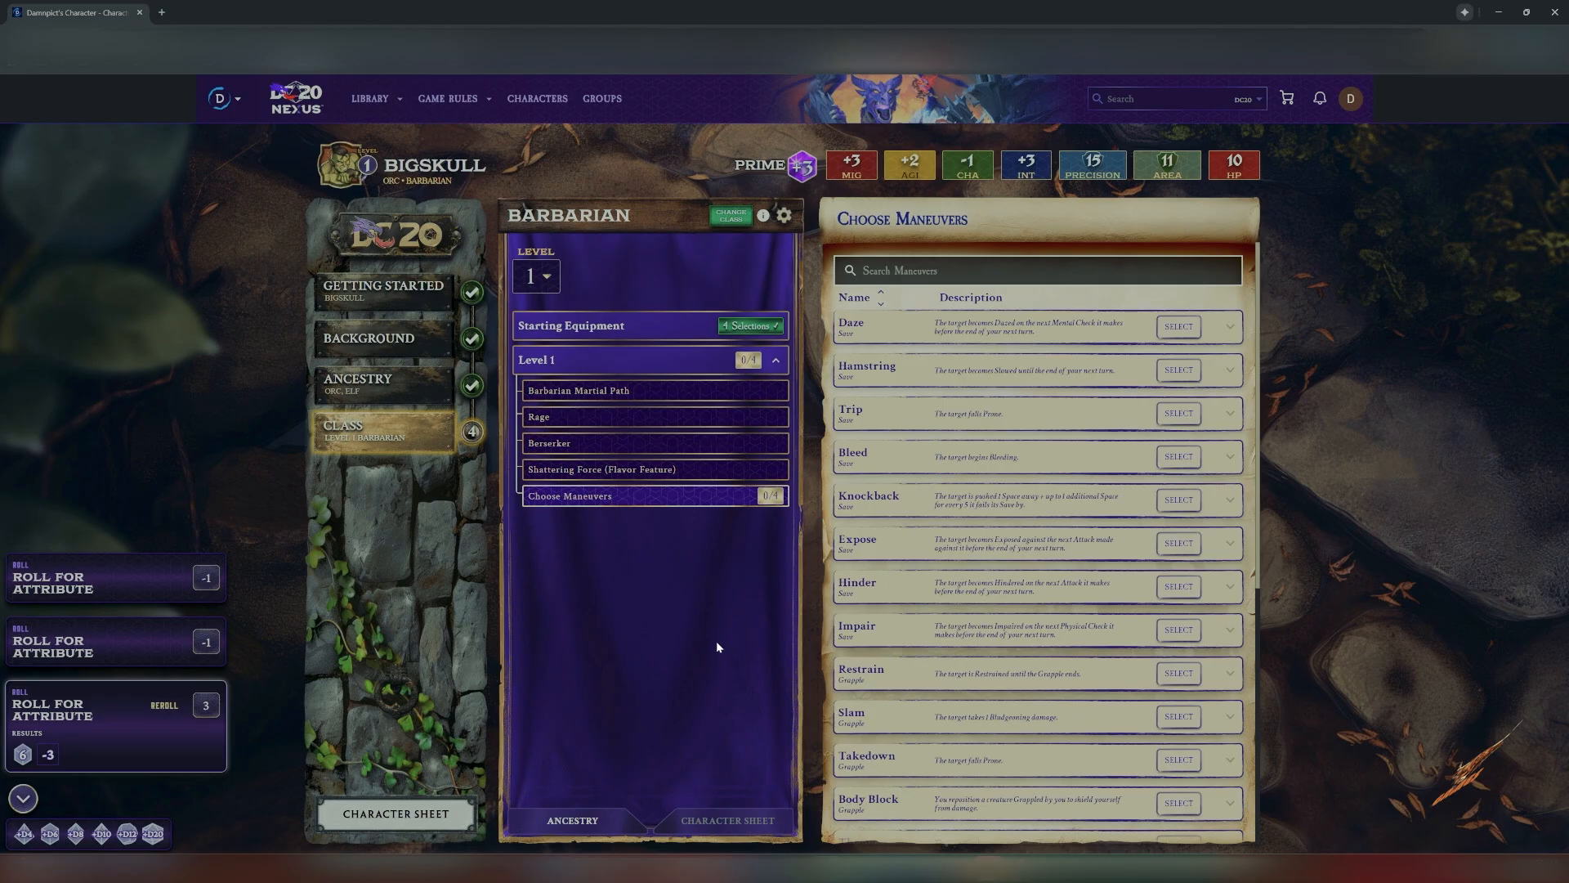
scroll(1054, 842, down, 5)
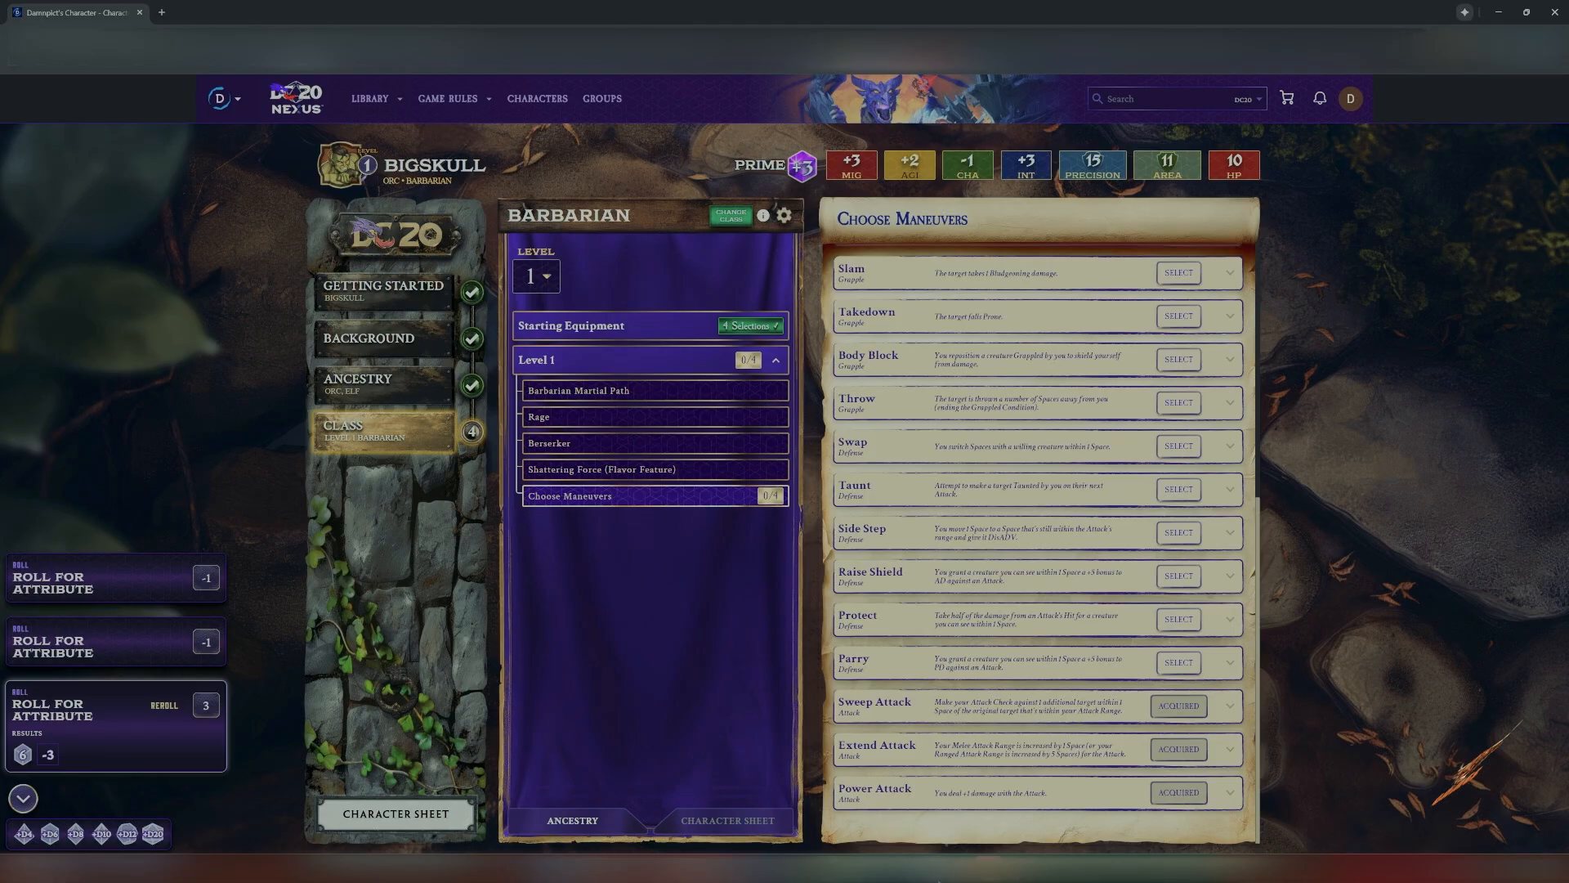
scroll(1024, 732, up, 1)
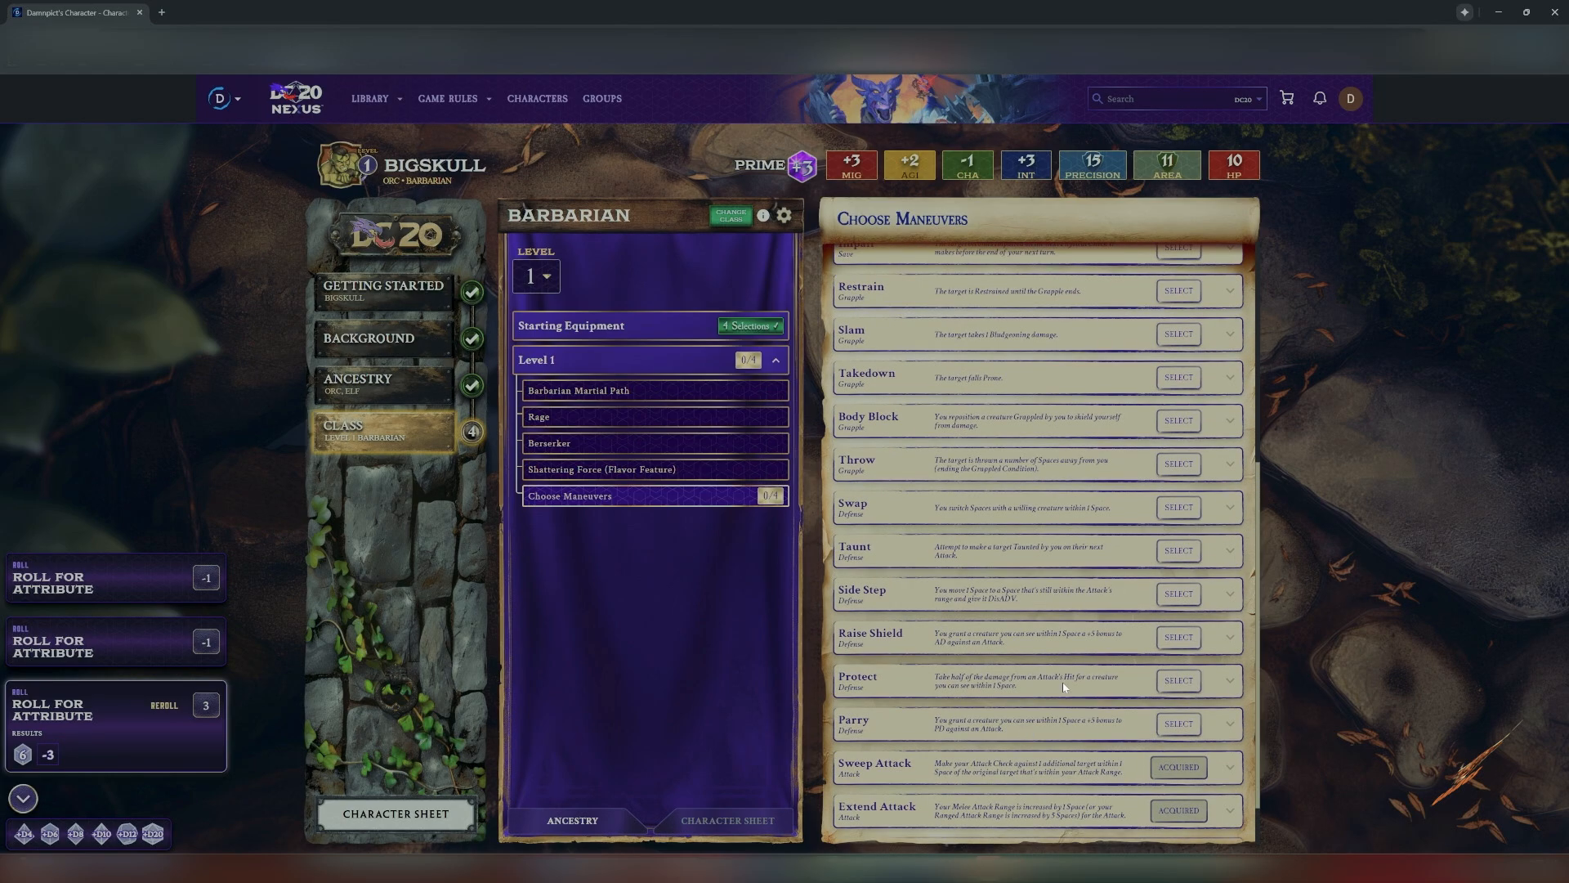
click(1179, 550)
Add the save maneuvers Expose and Knockback to the Barbarian's choices.
scroll(988, 627, up, 1)
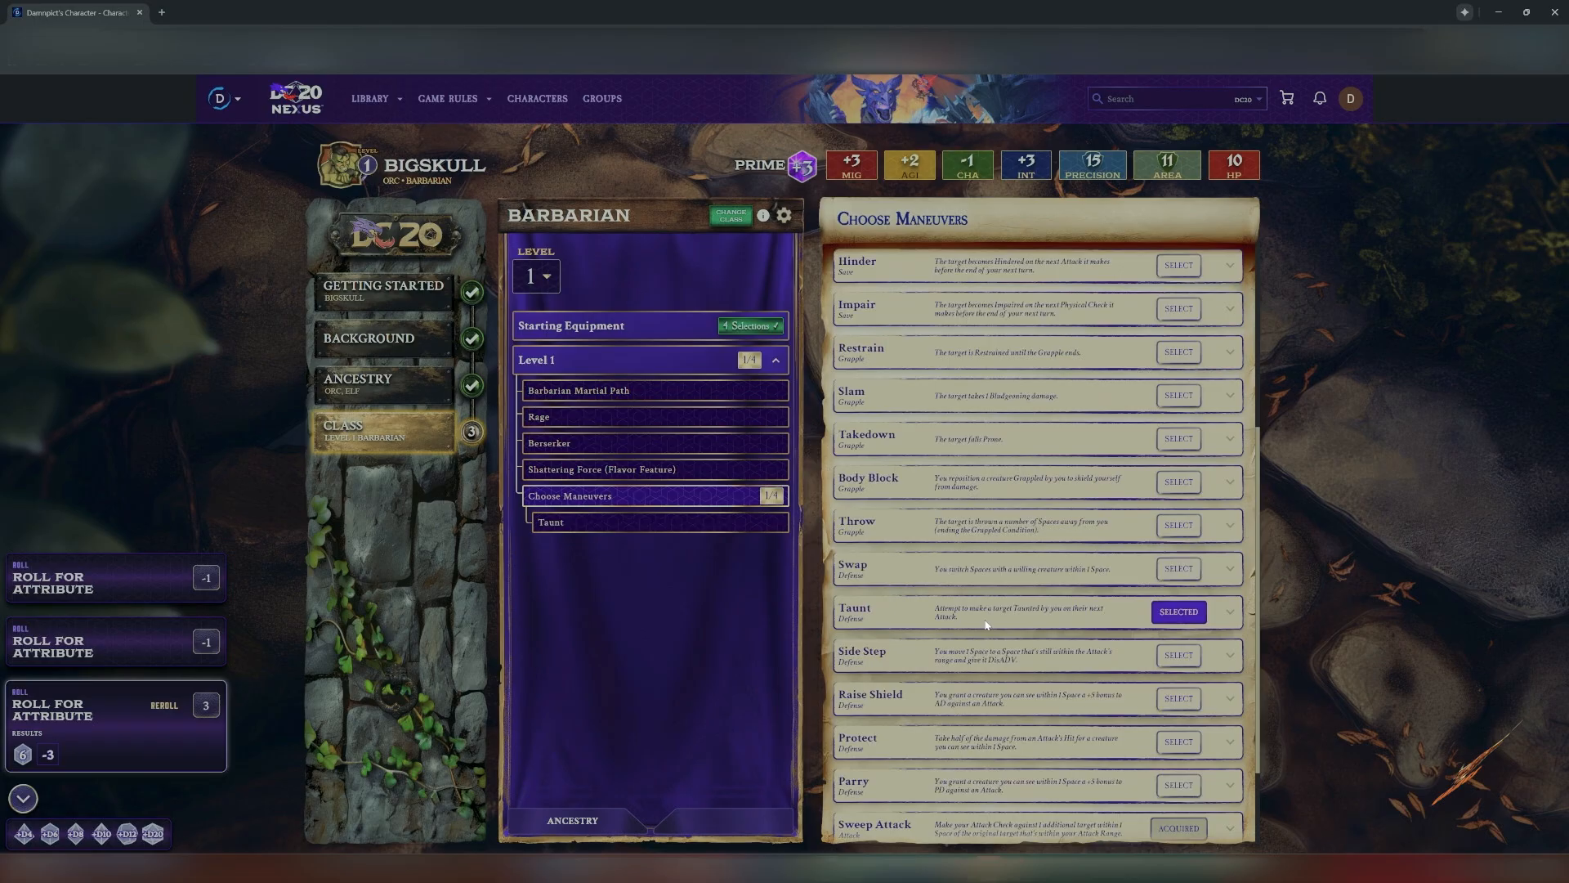
scroll(1006, 587, up, 2)
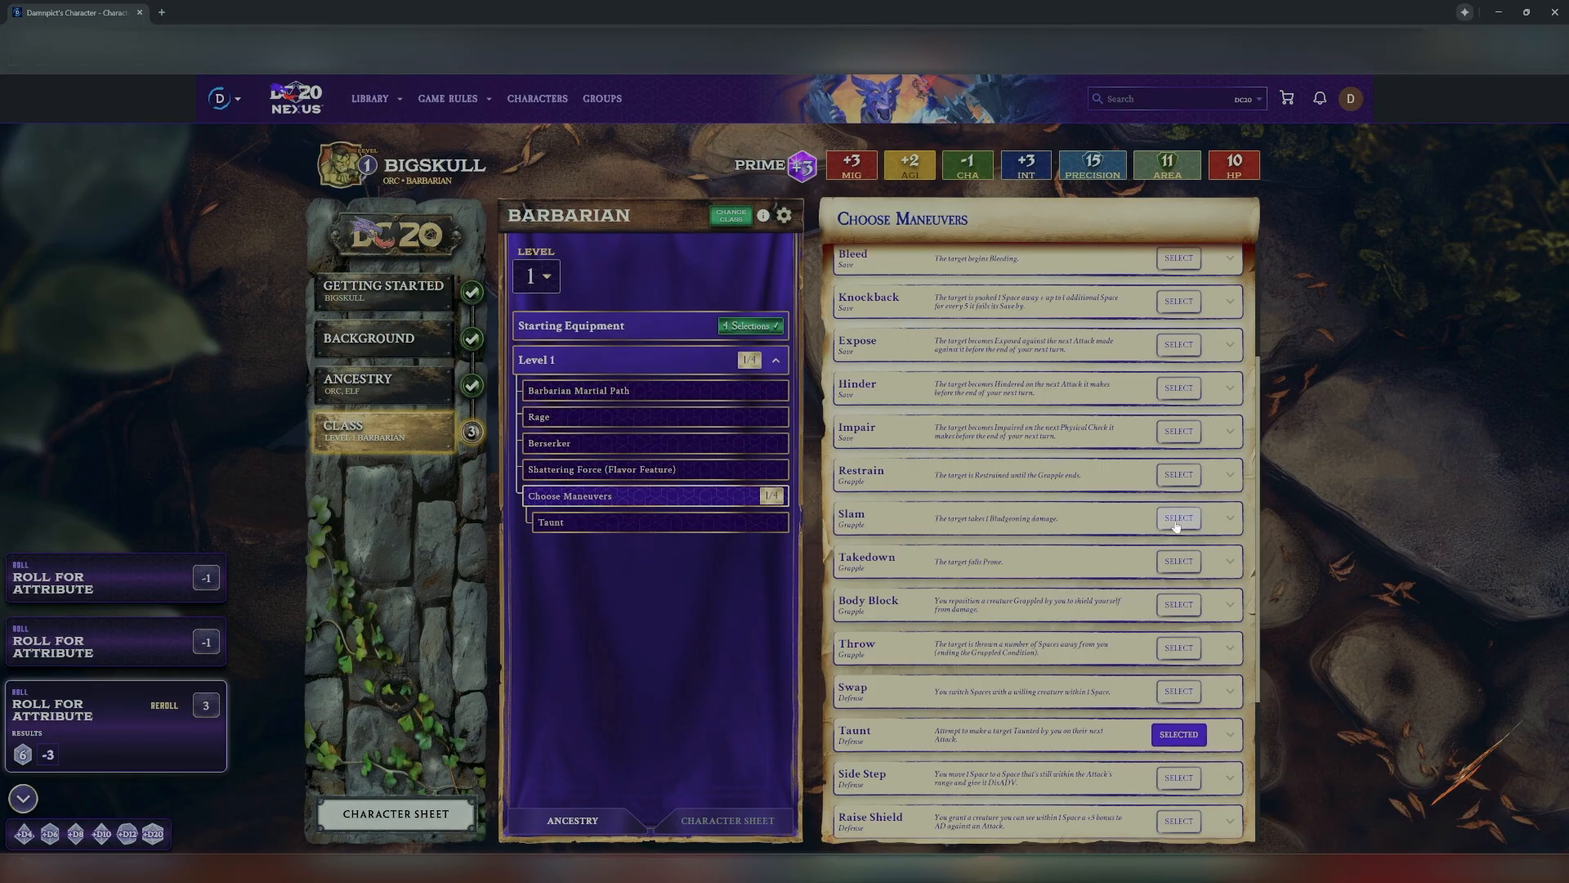
scroll(1177, 518, up, 3)
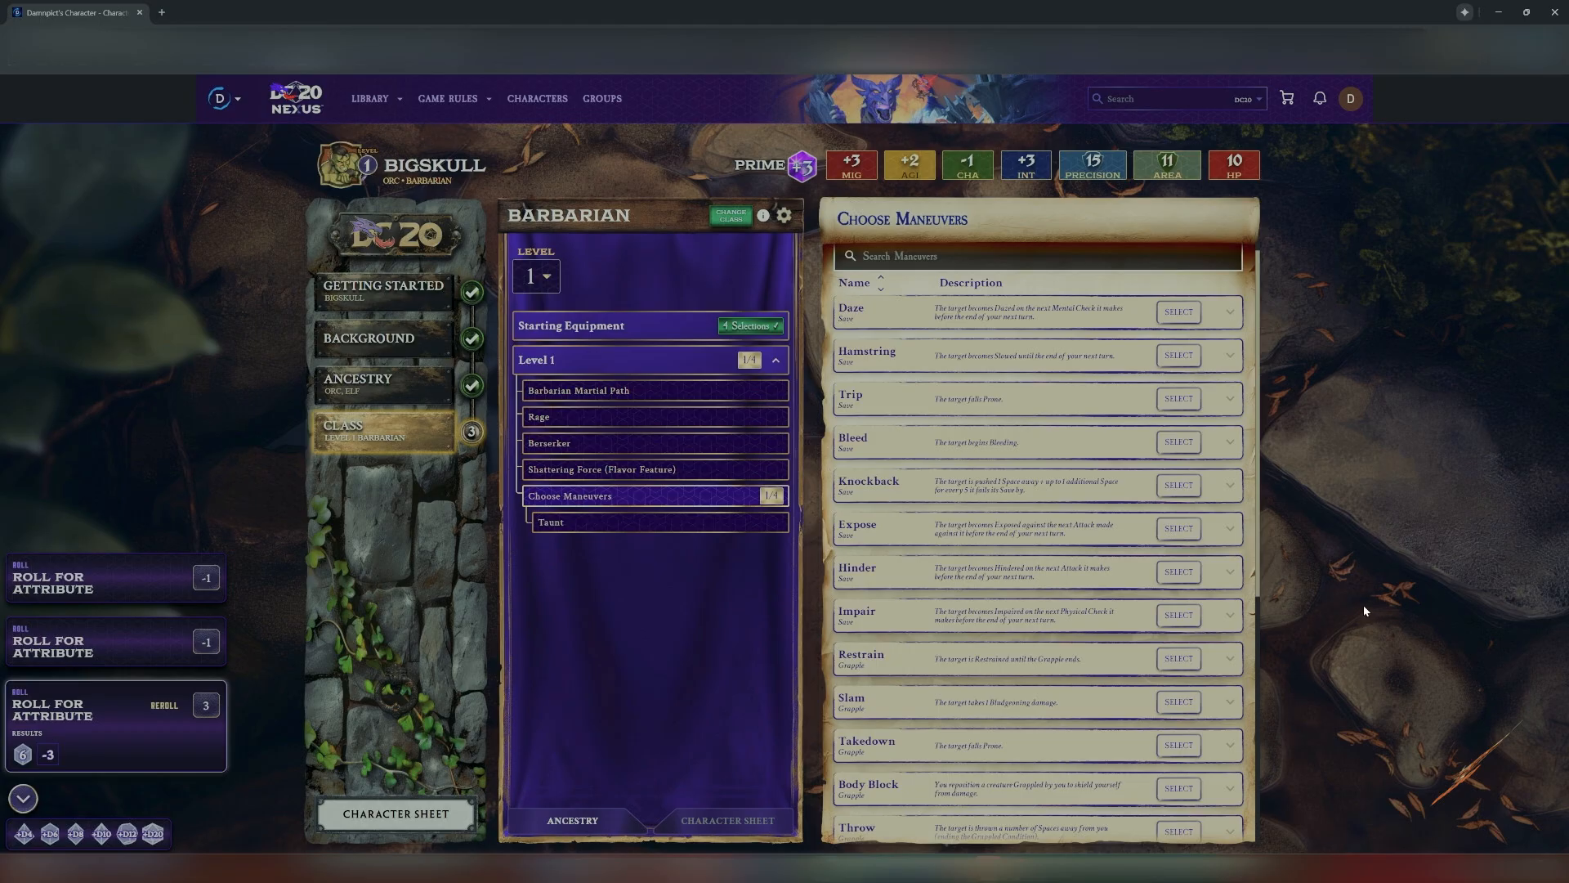
click(1162, 529)
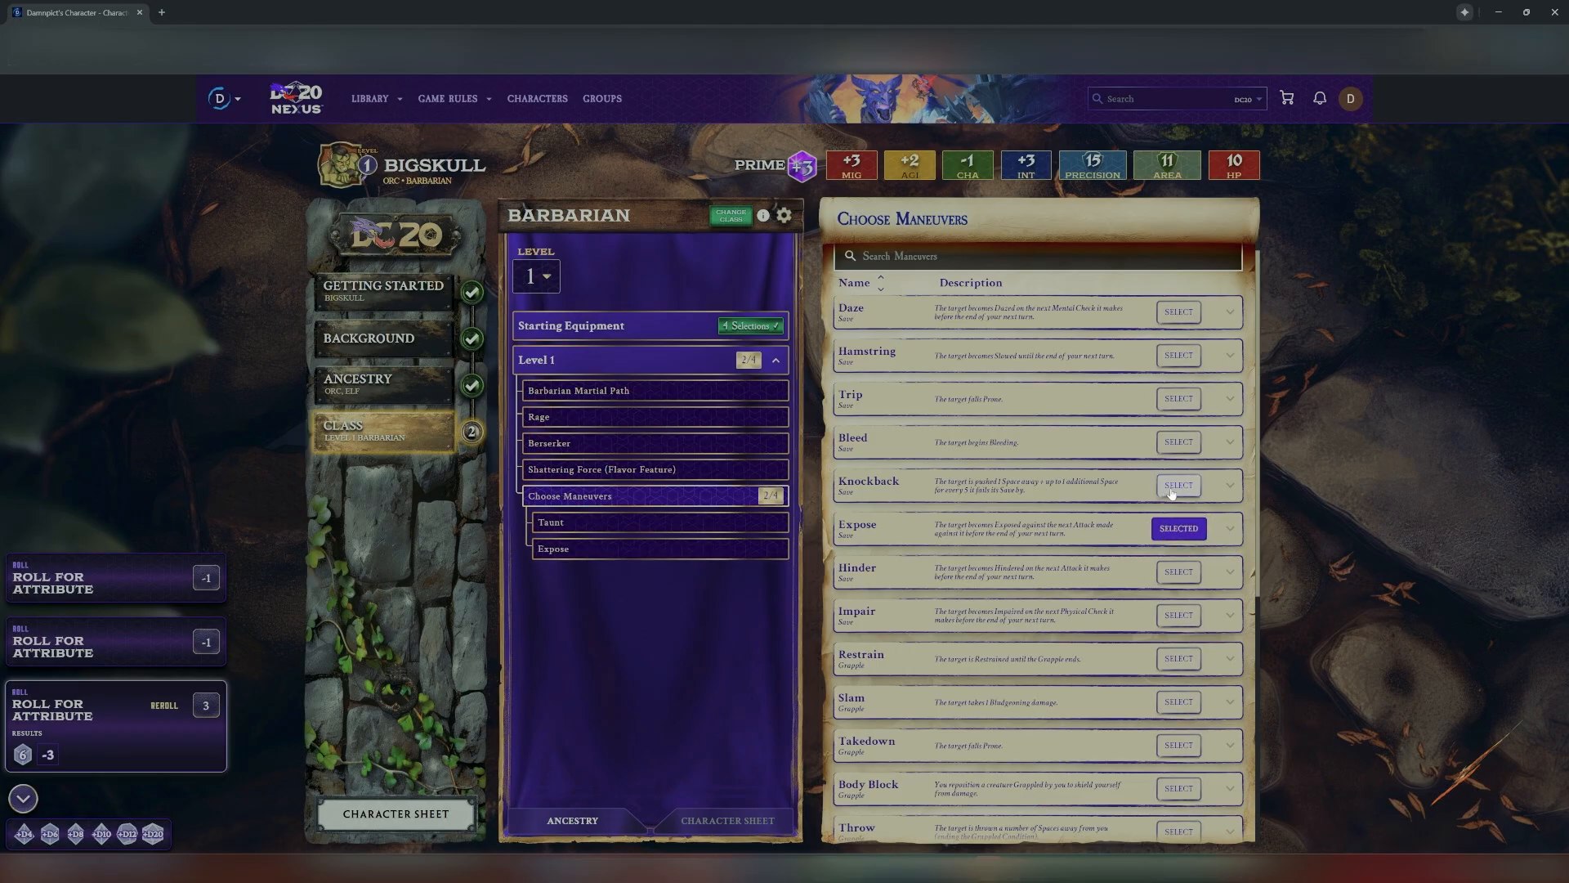
click(1171, 489)
Read the details of the Protect defense maneuver and select it as the fourth maneuver.
scroll(1259, 535, down, 4)
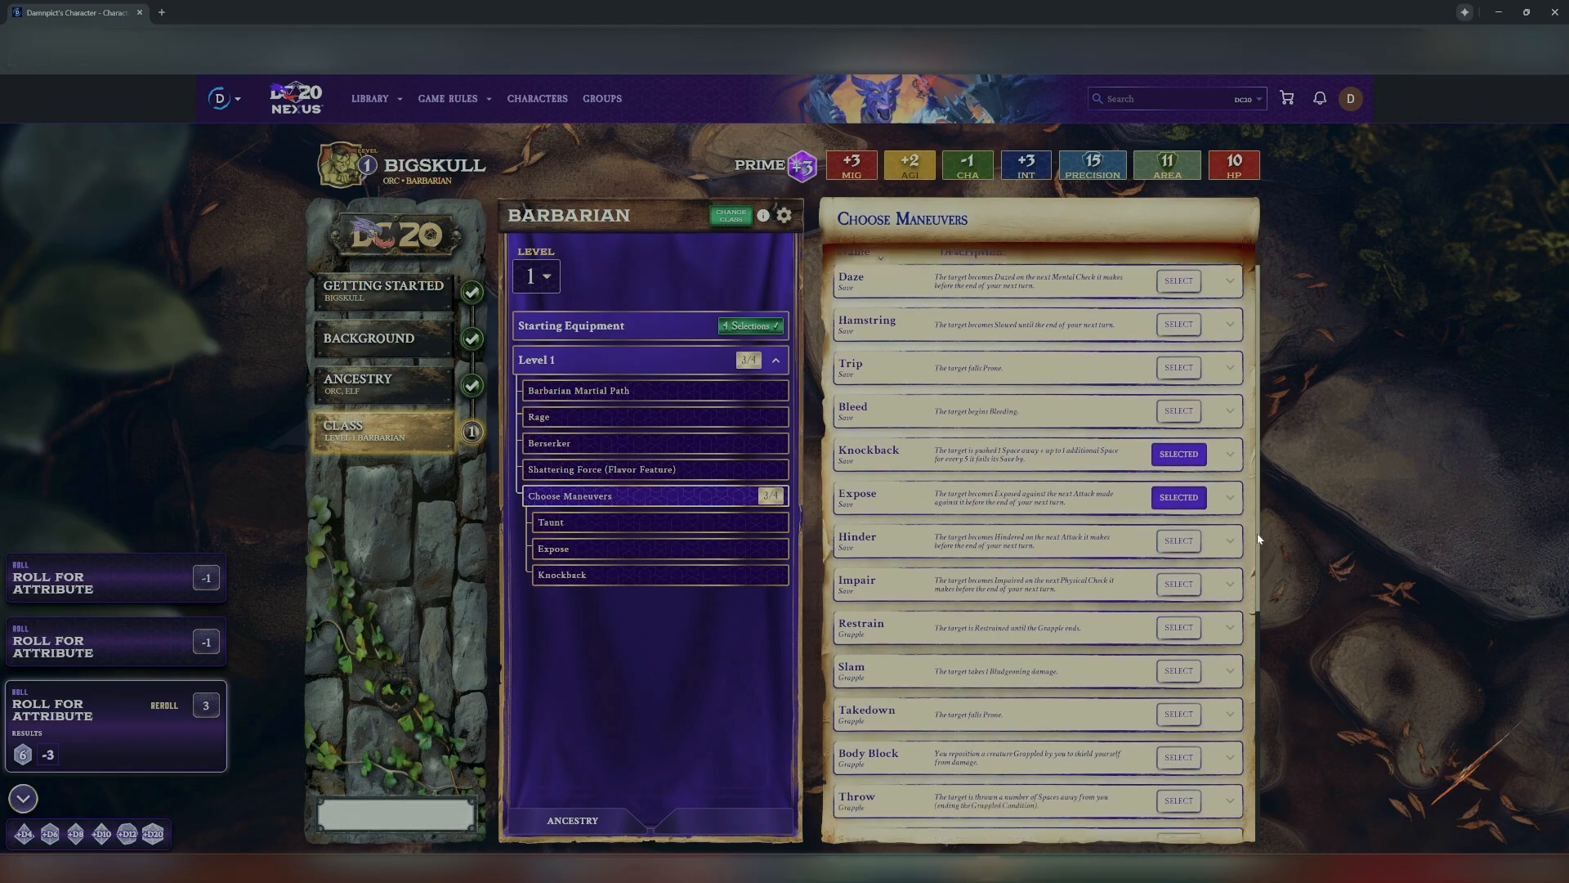
scroll(1259, 539, down, 2)
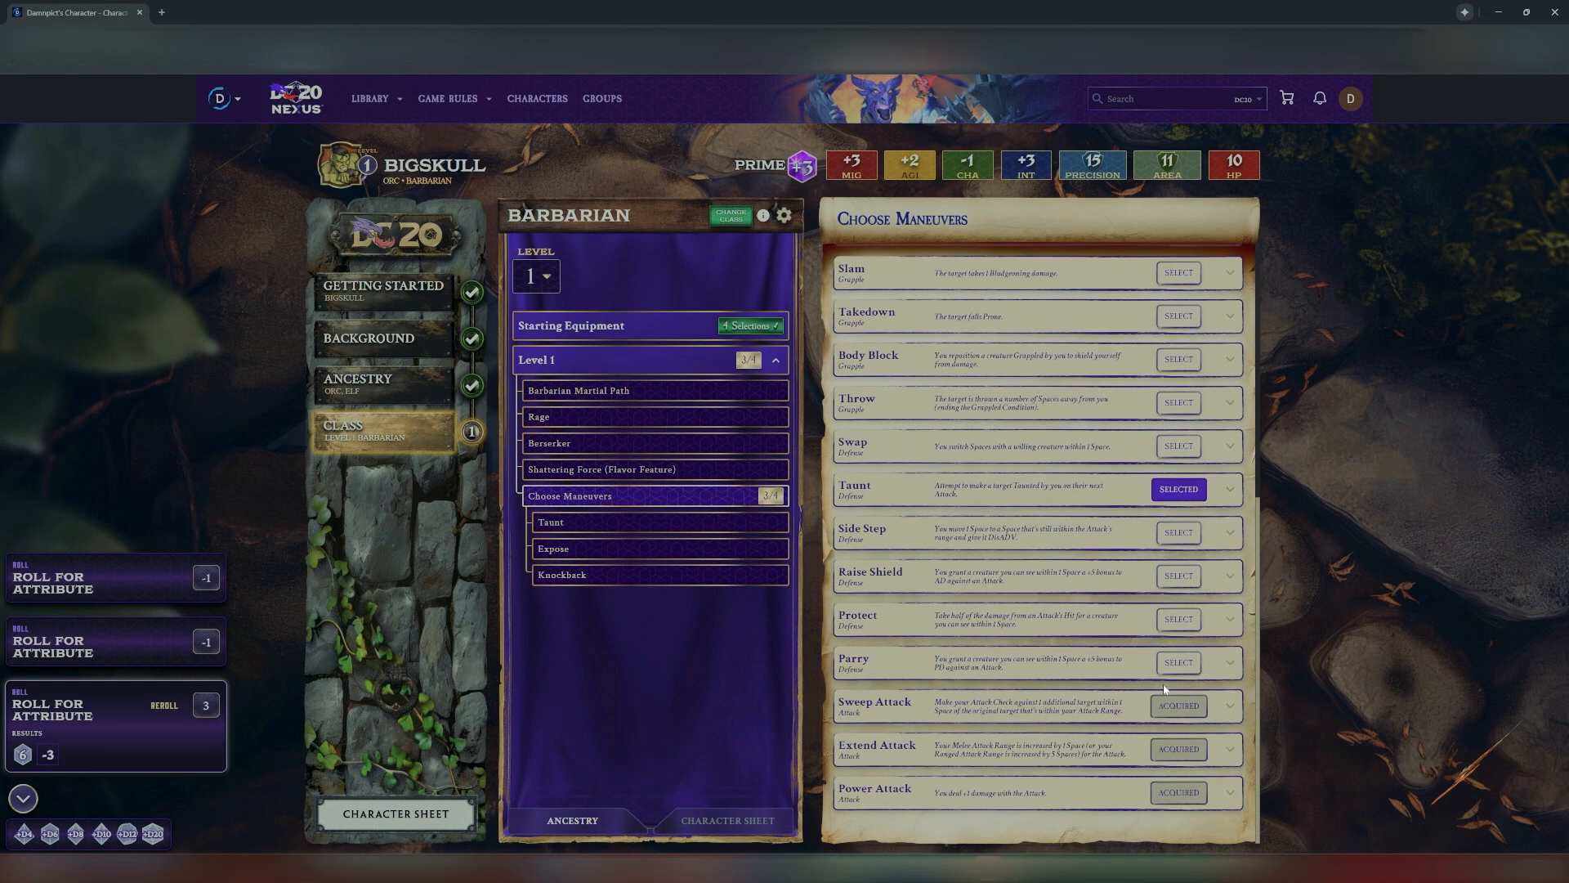
click(1226, 625)
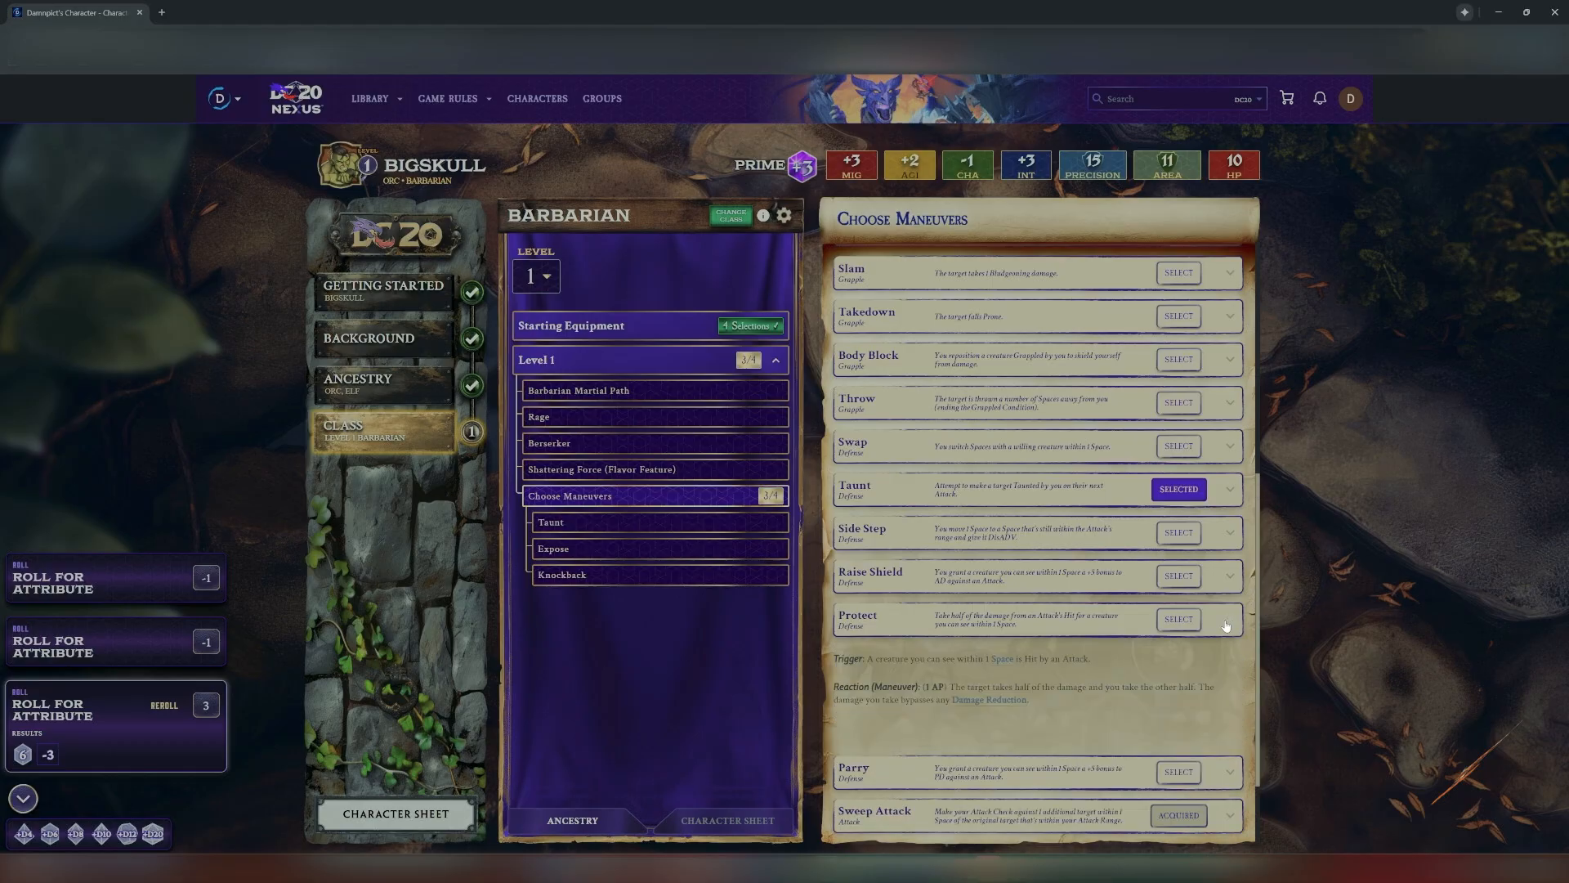
click(1169, 624)
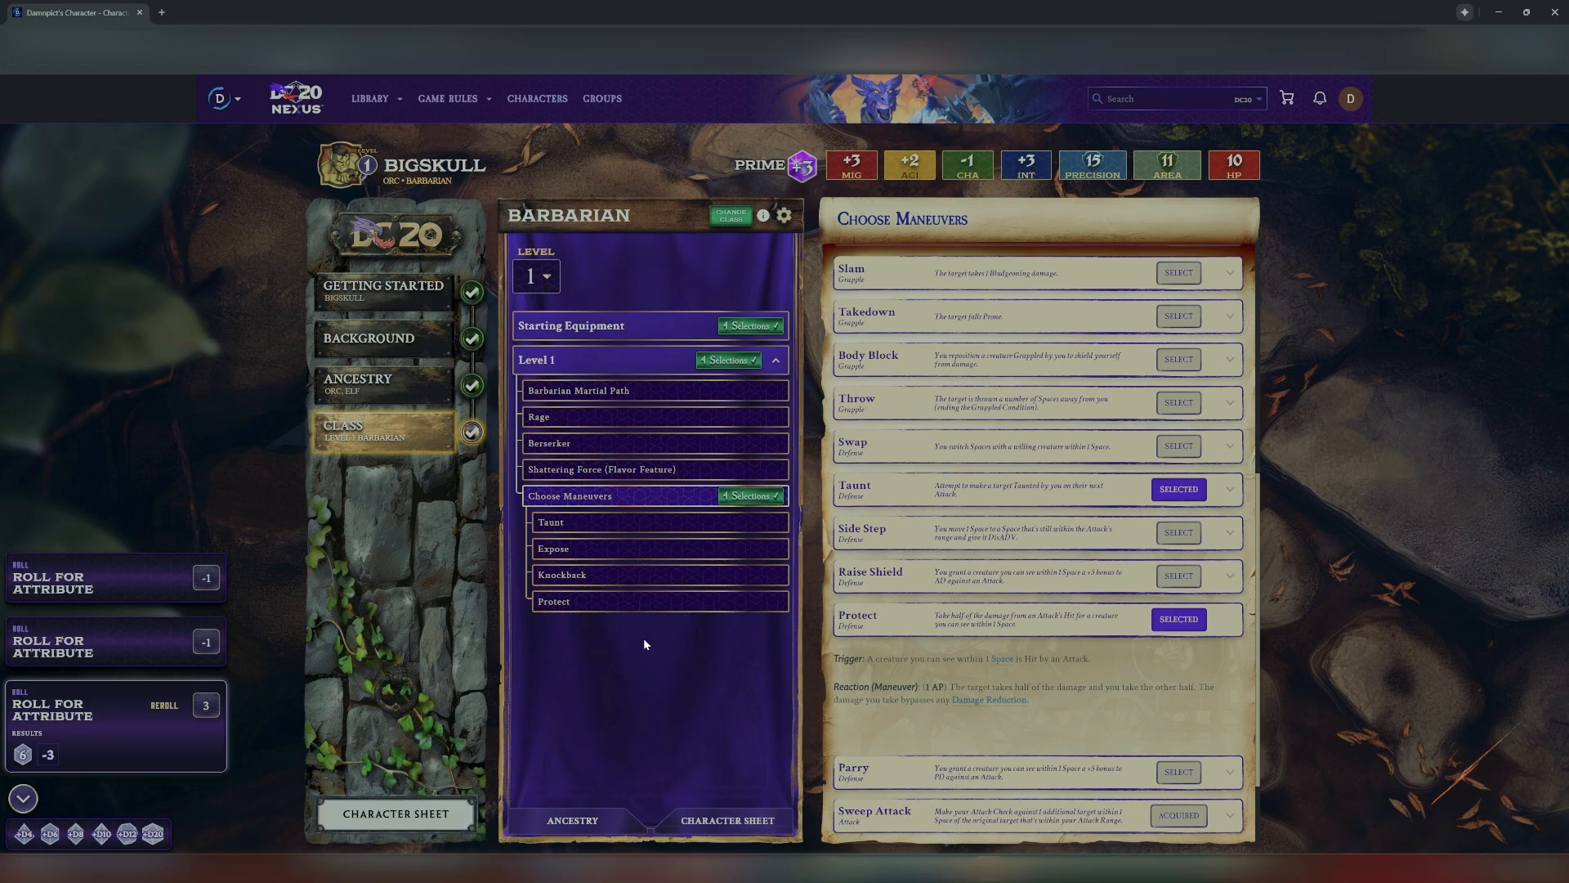
Open Bigskull's character sheet and examine the explanation of the Prime attribute.
click(389, 809)
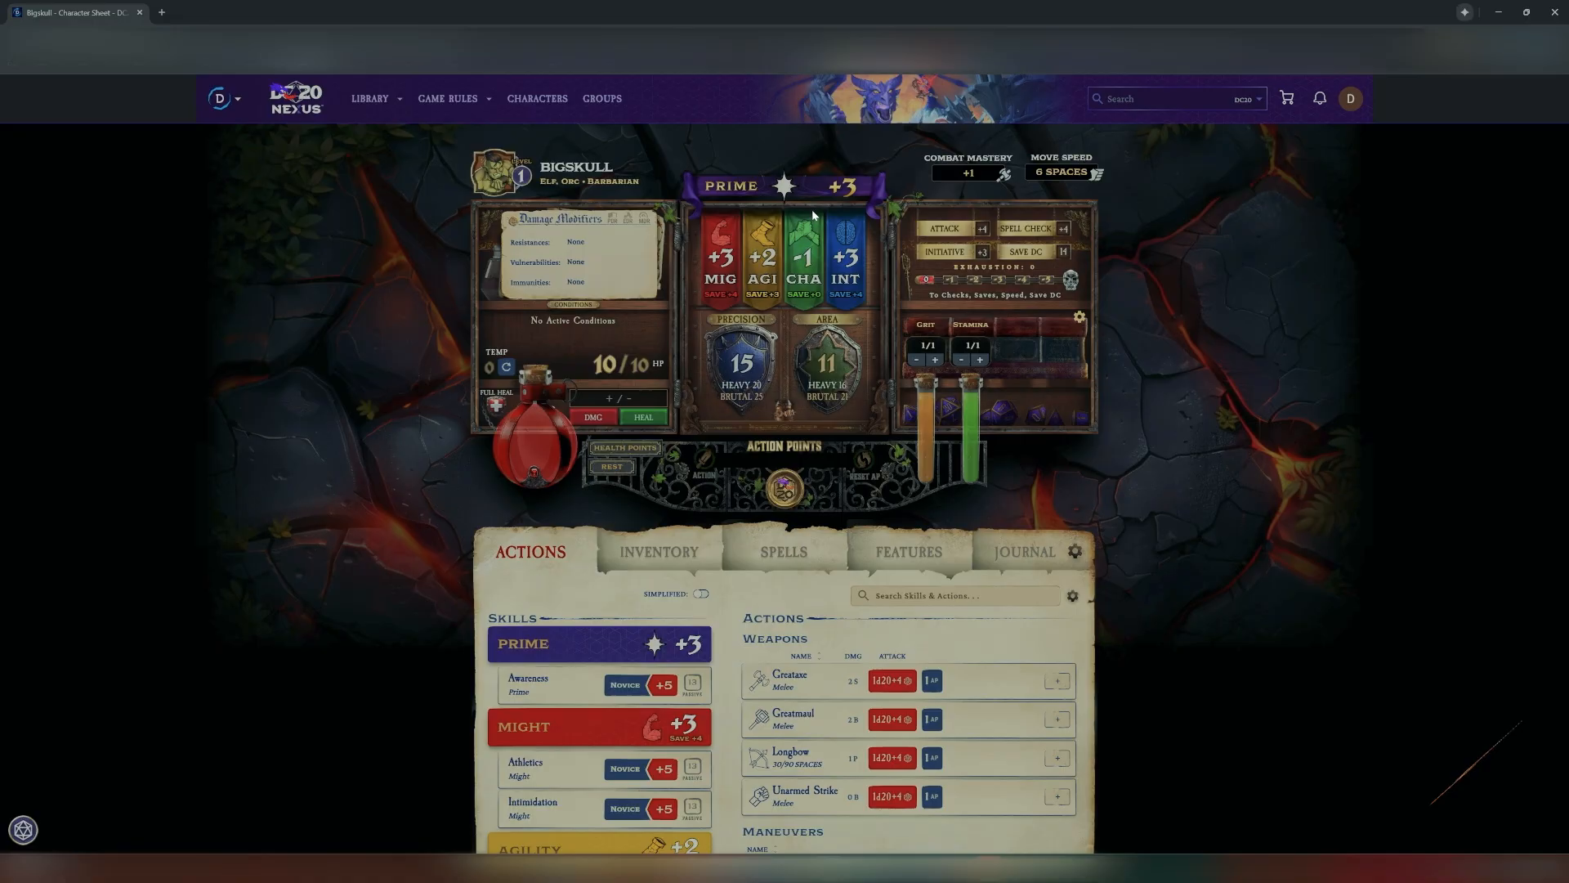
click(727, 190)
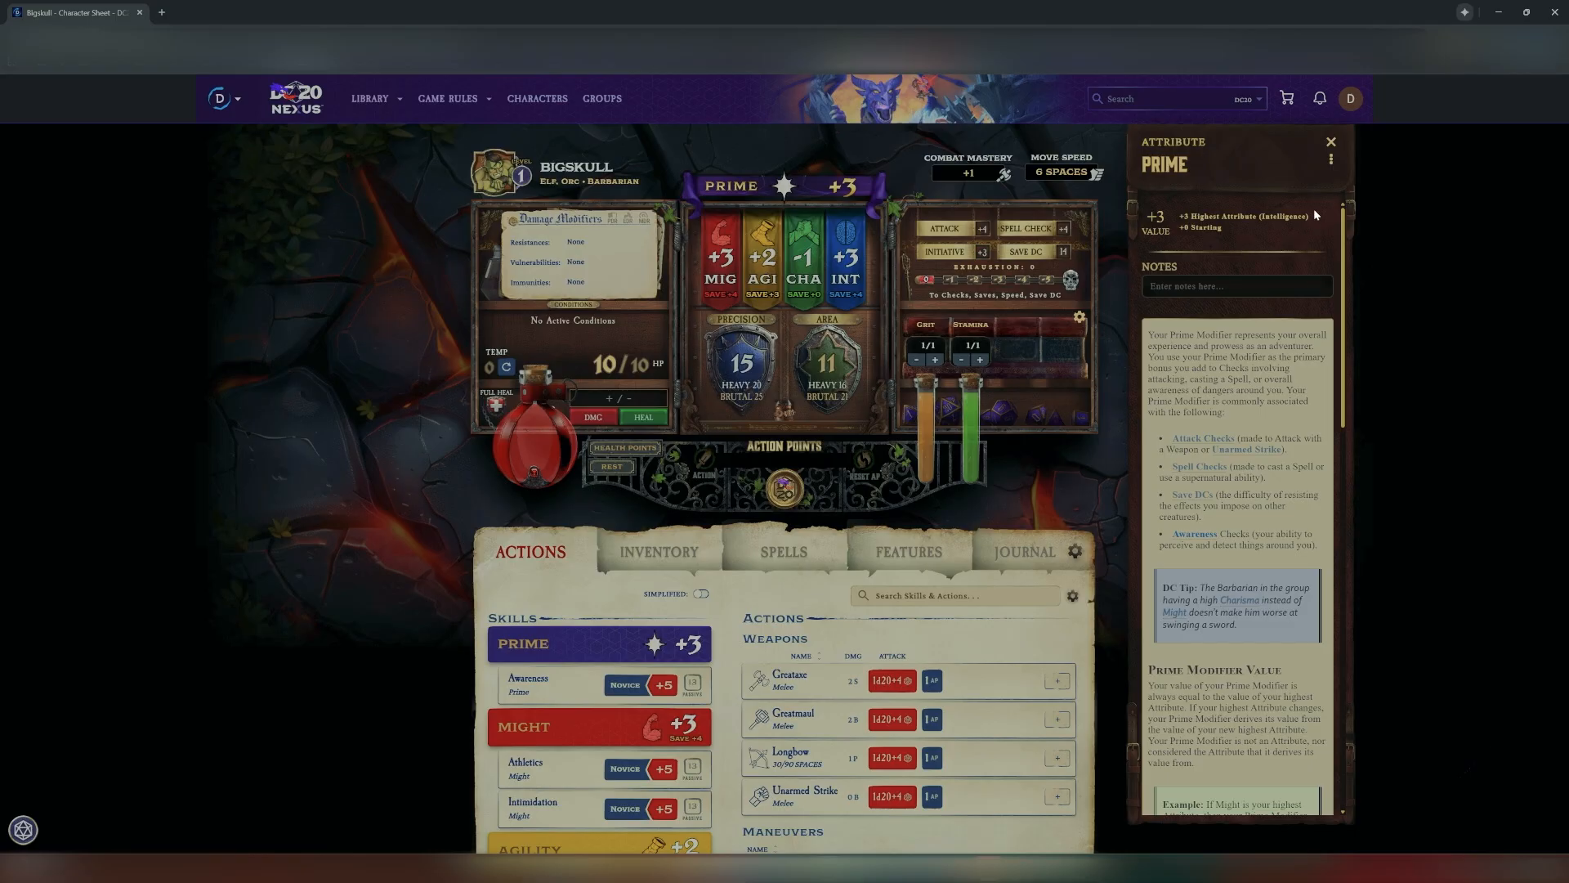
click(1331, 143)
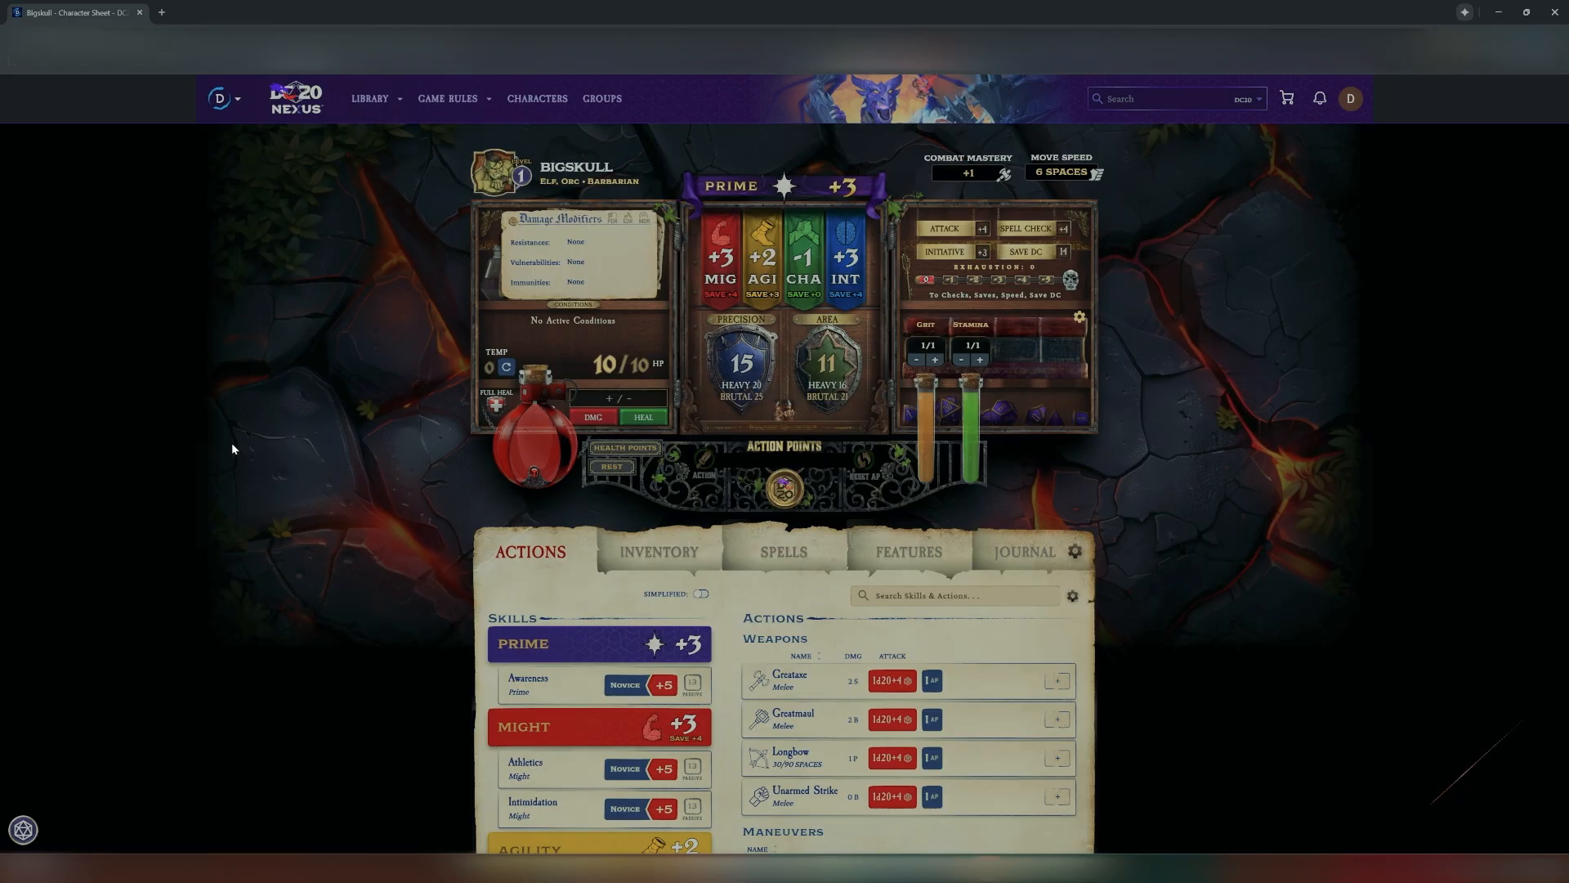
Look at the character settings and the portrait image upload, and close them without changes.
click(498, 175)
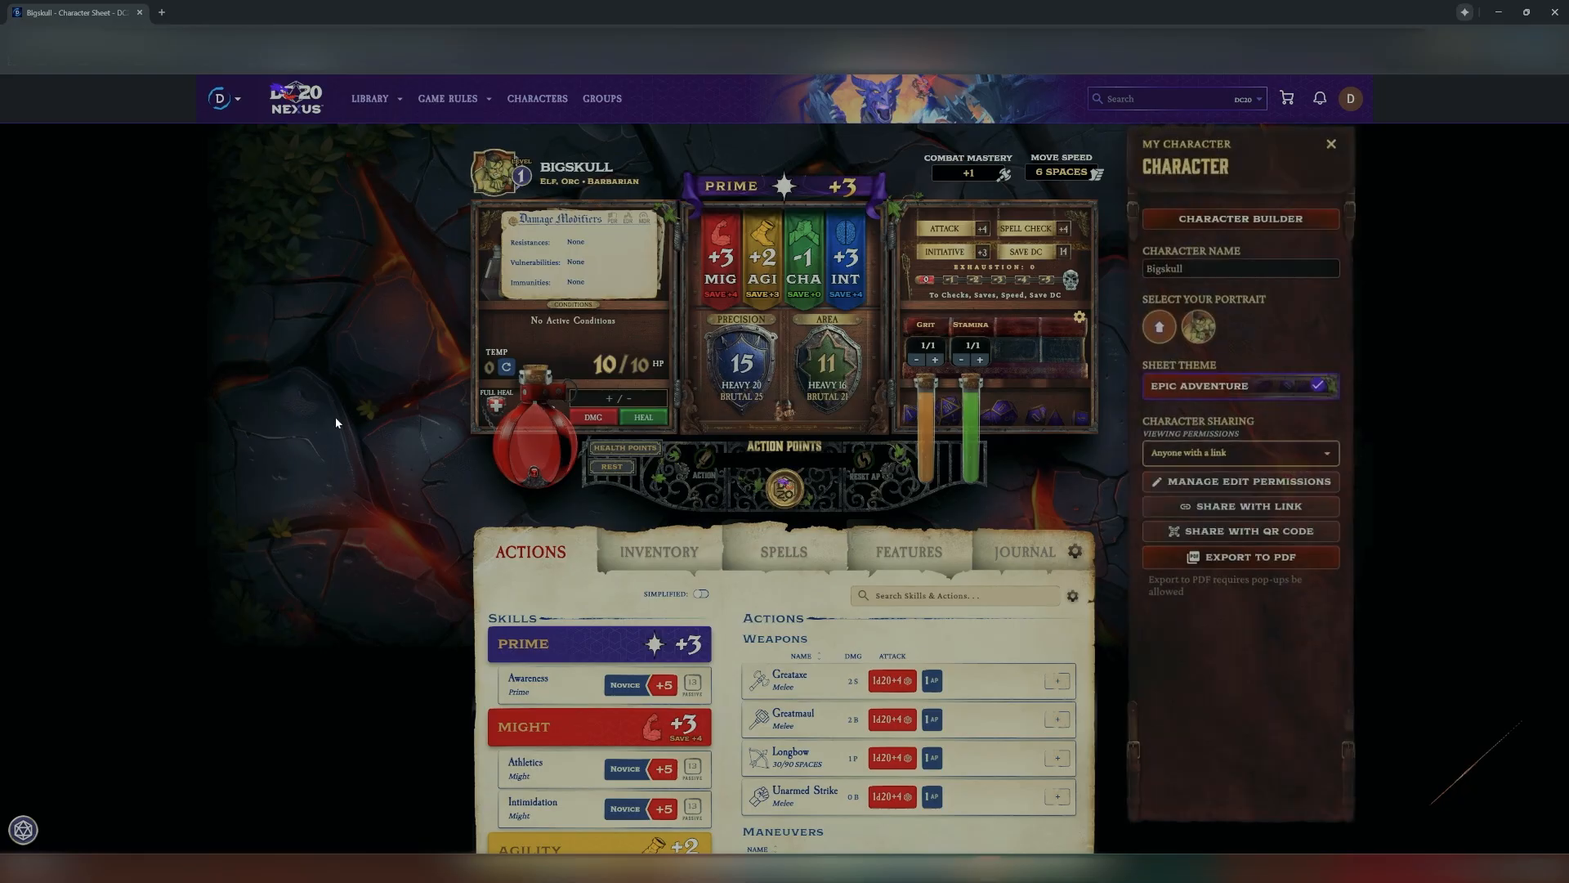
click(1160, 327)
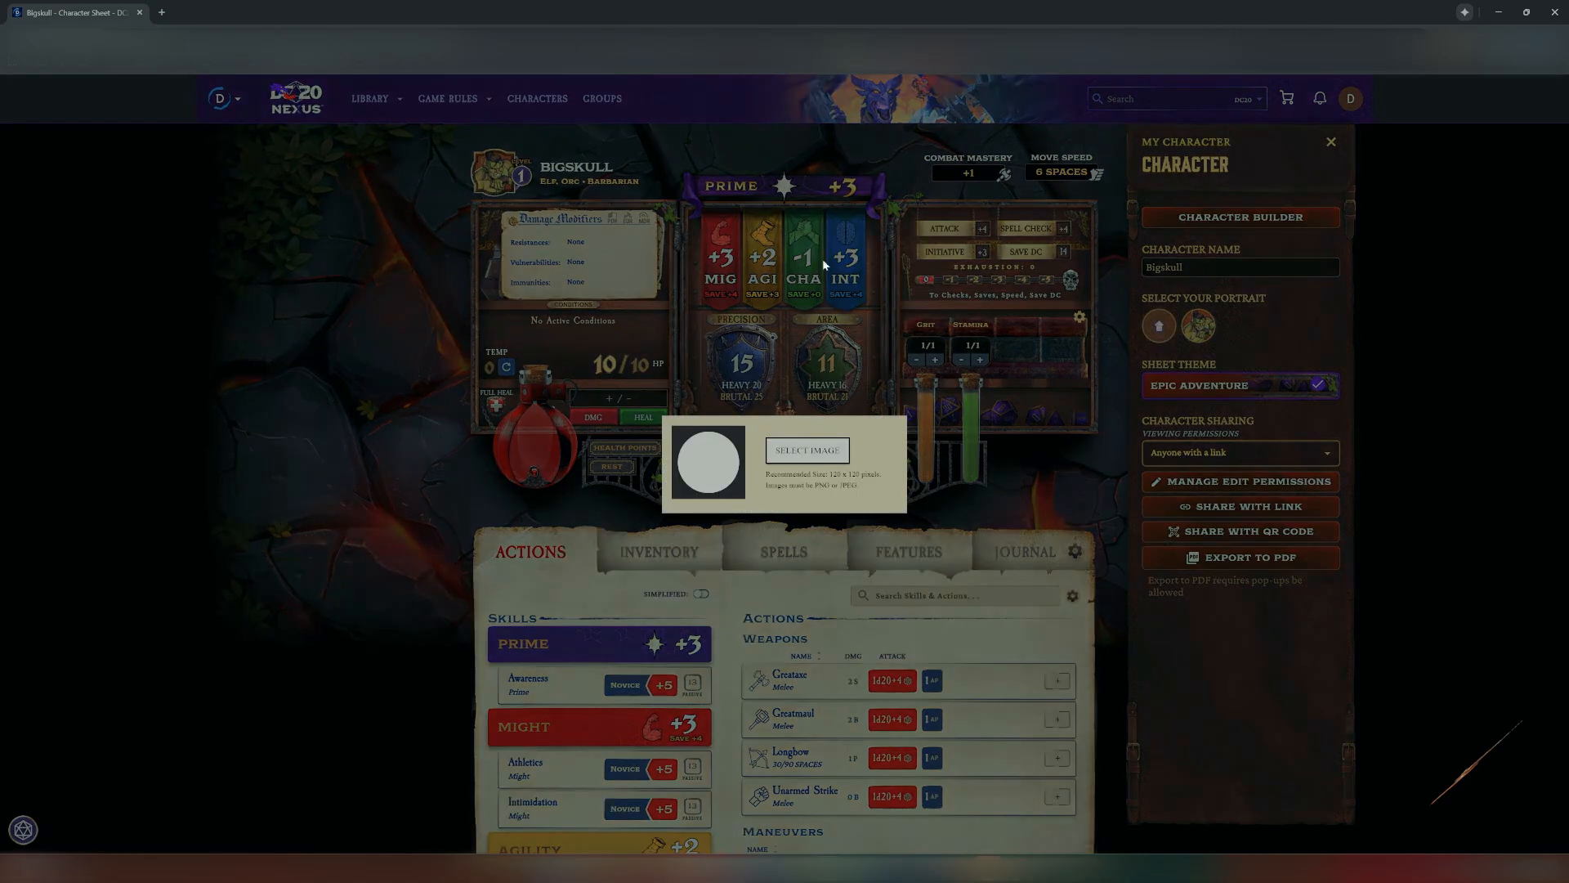
click(1301, 150)
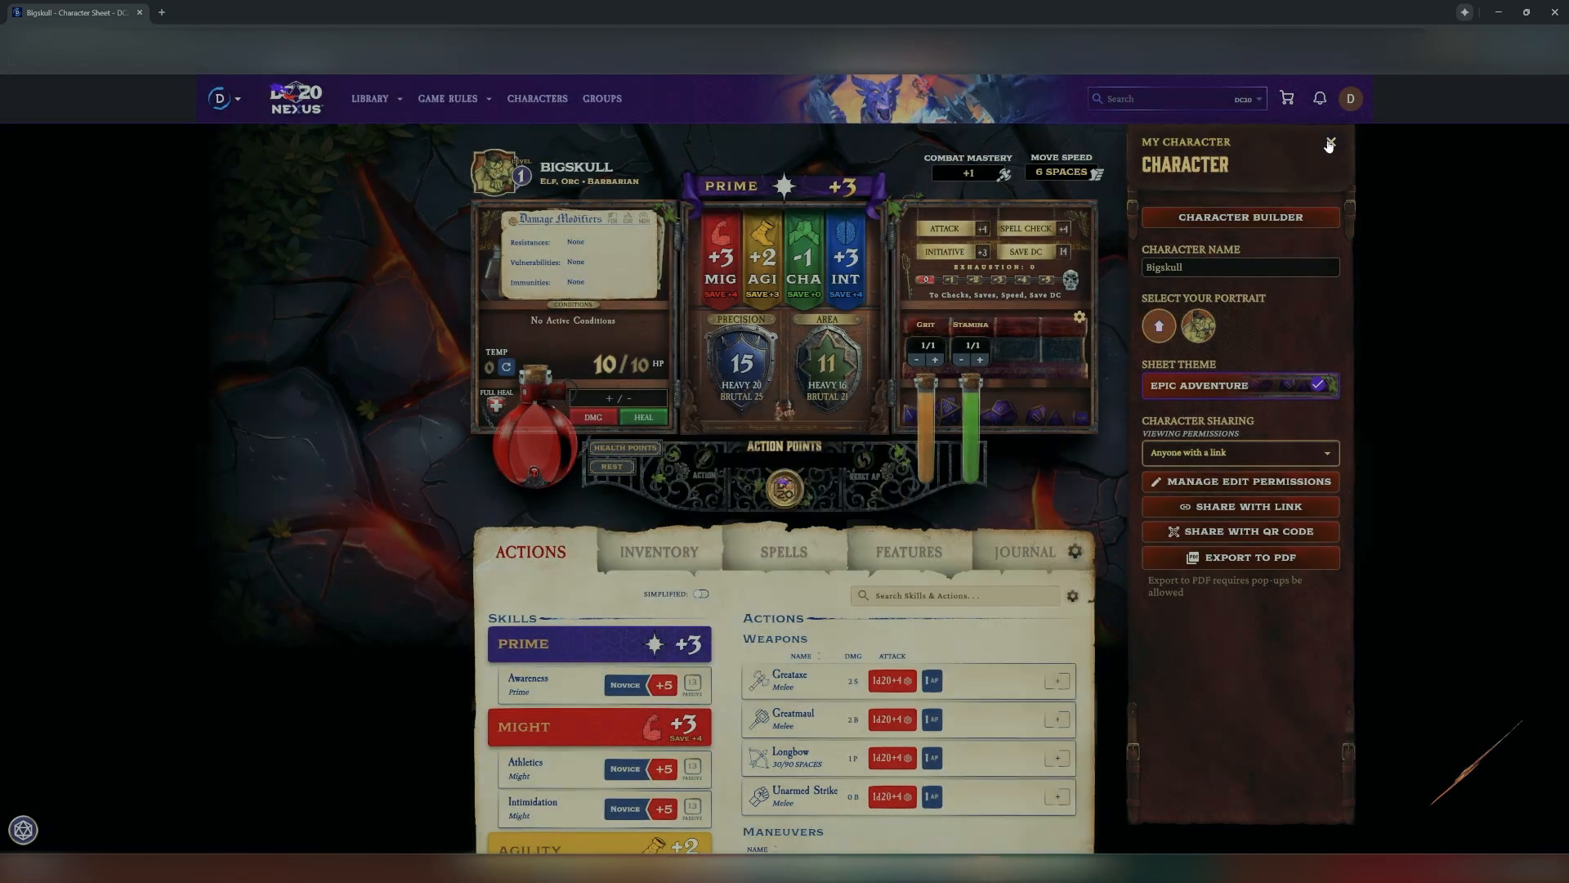
click(1331, 142)
Roll an Awareness check from the skills list and make a Greataxe attack roll with the +4 modifier.
scroll(413, 572, down, 5)
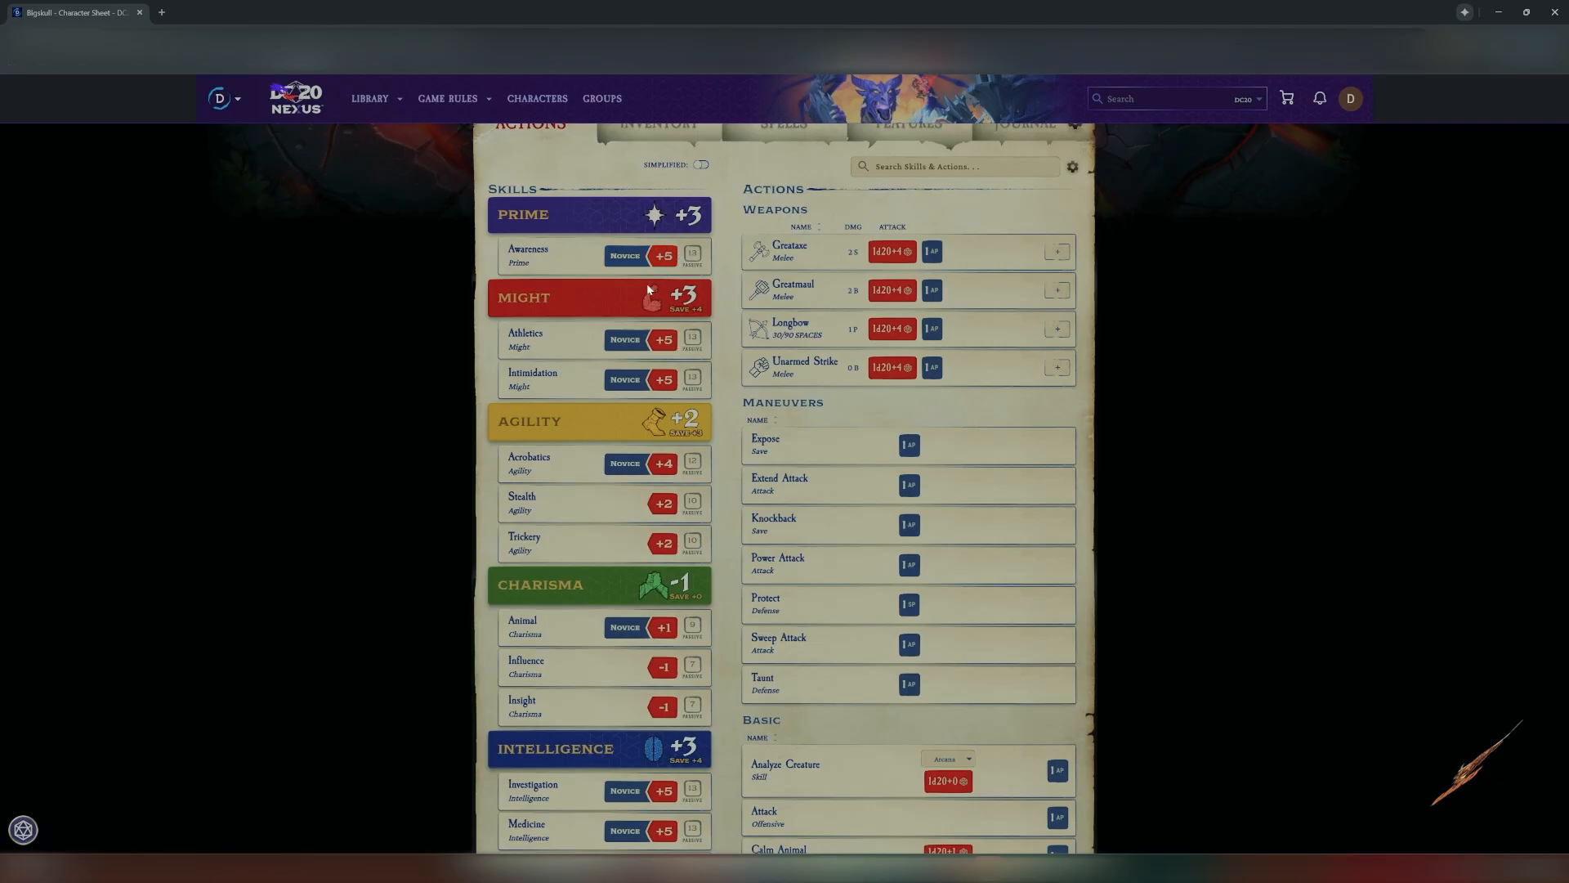
click(675, 259)
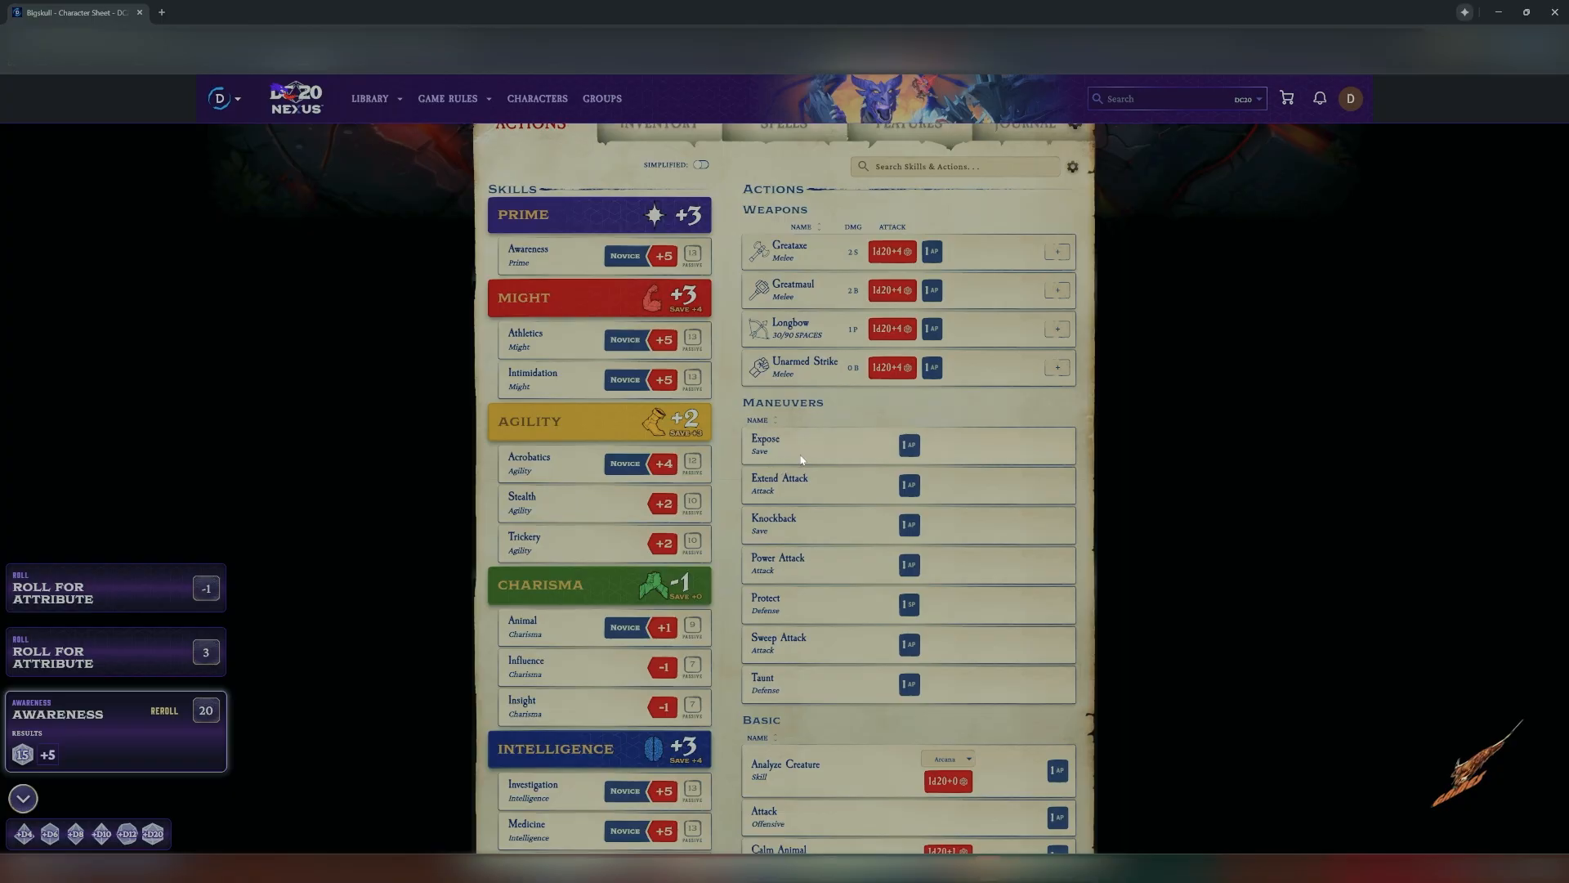
click(892, 251)
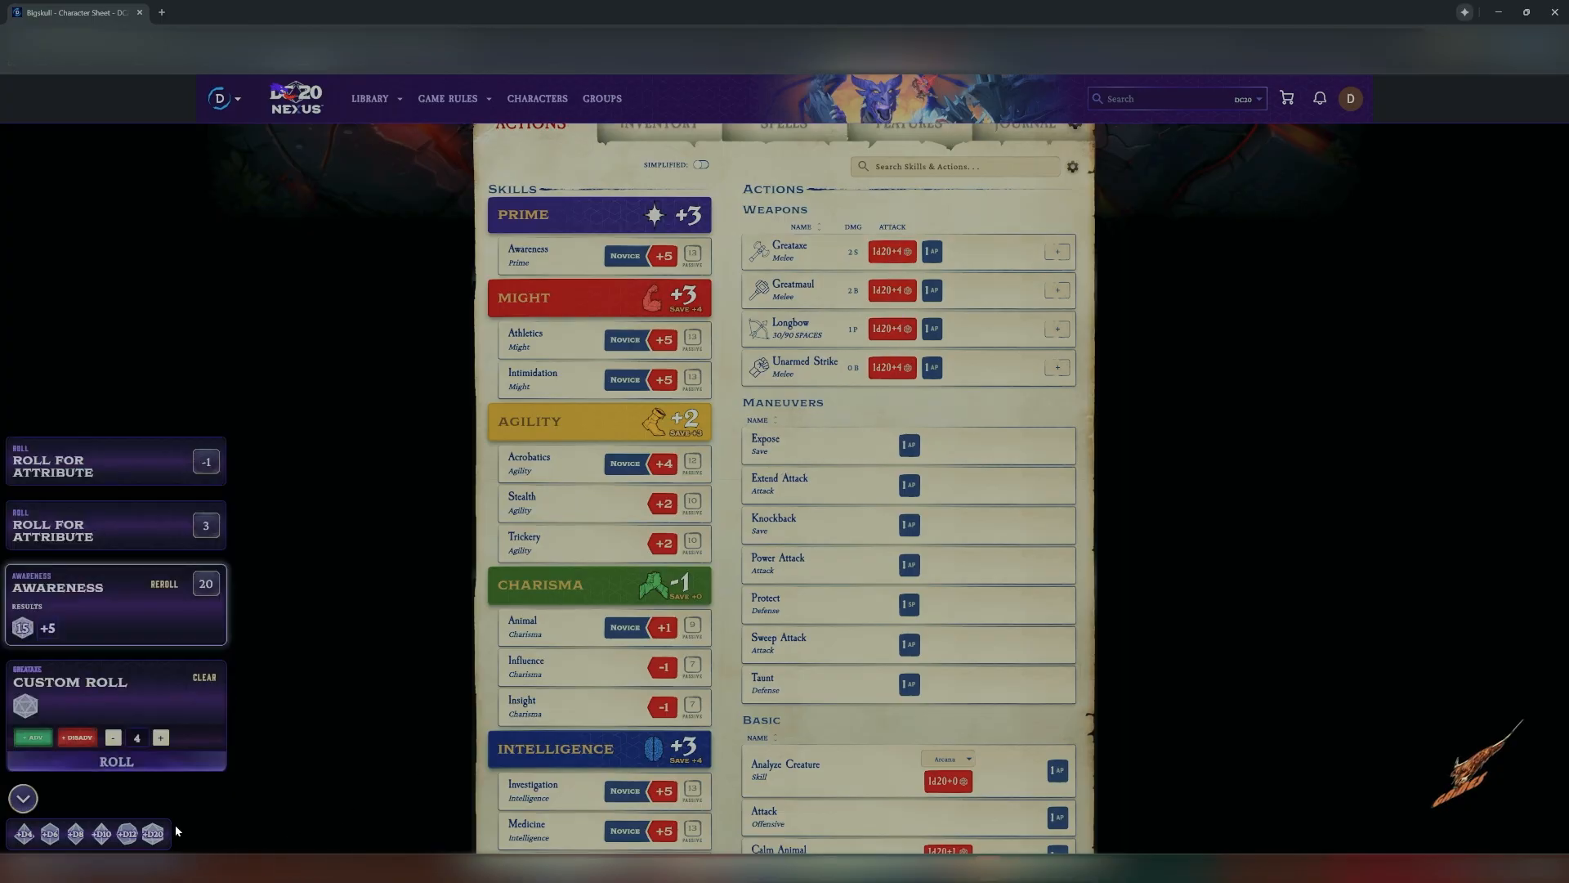
click(147, 764)
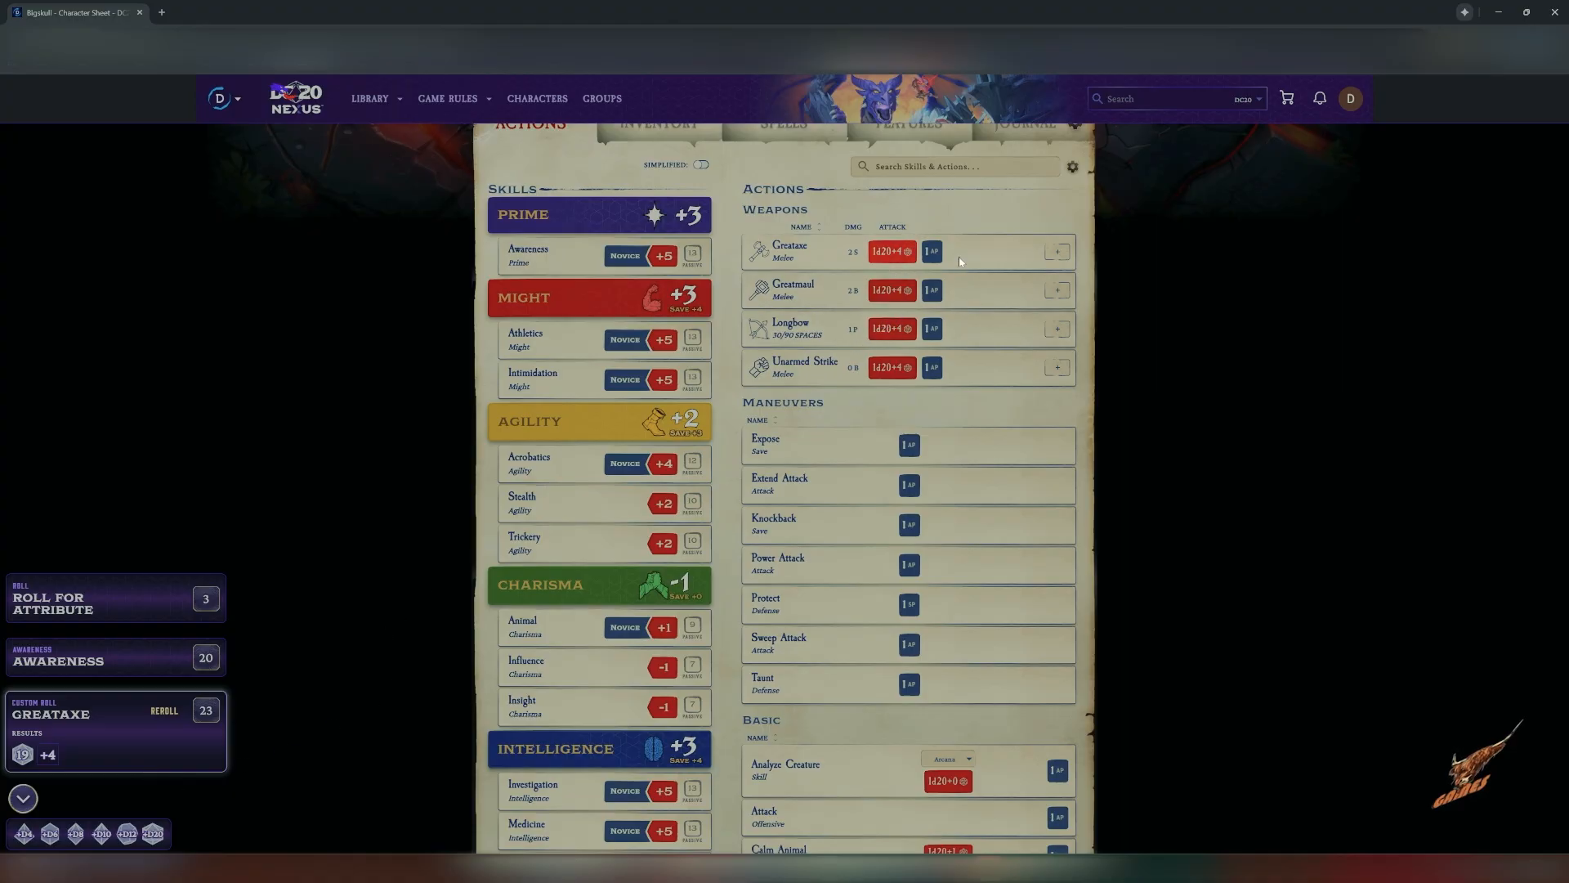
Expand the maneuver options for the Greataxe attack and try adding the Power Attack maneuver to it.
click(1056, 252)
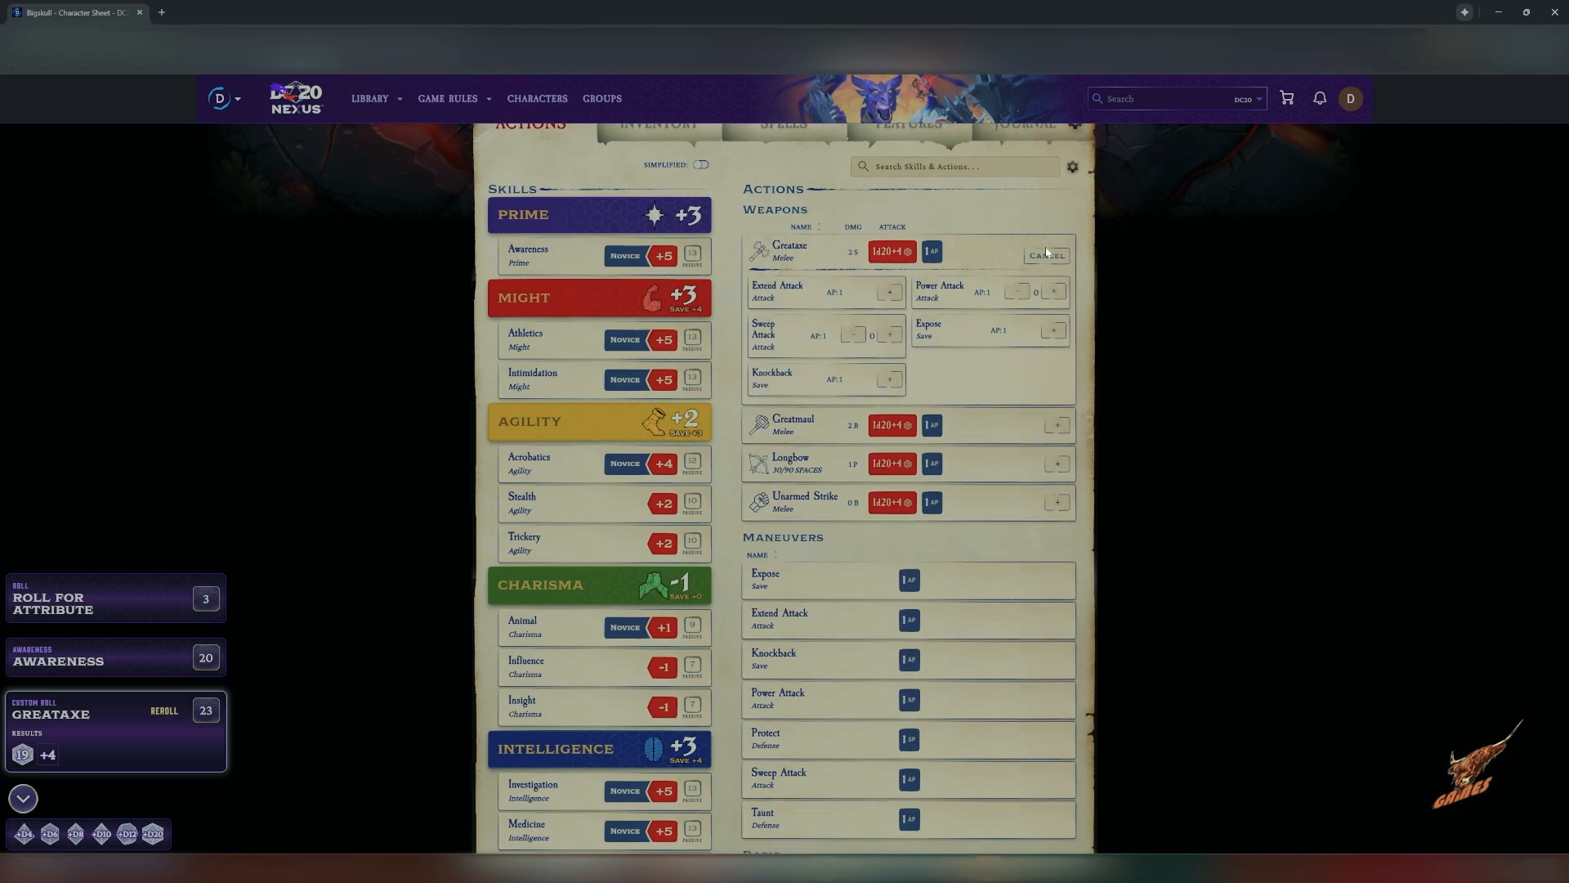
click(1055, 292)
click(893, 253)
Reset Bigskull's action points and look over the skills, weapons and maneuvers on the sheet.
scroll(863, 365, up, 5)
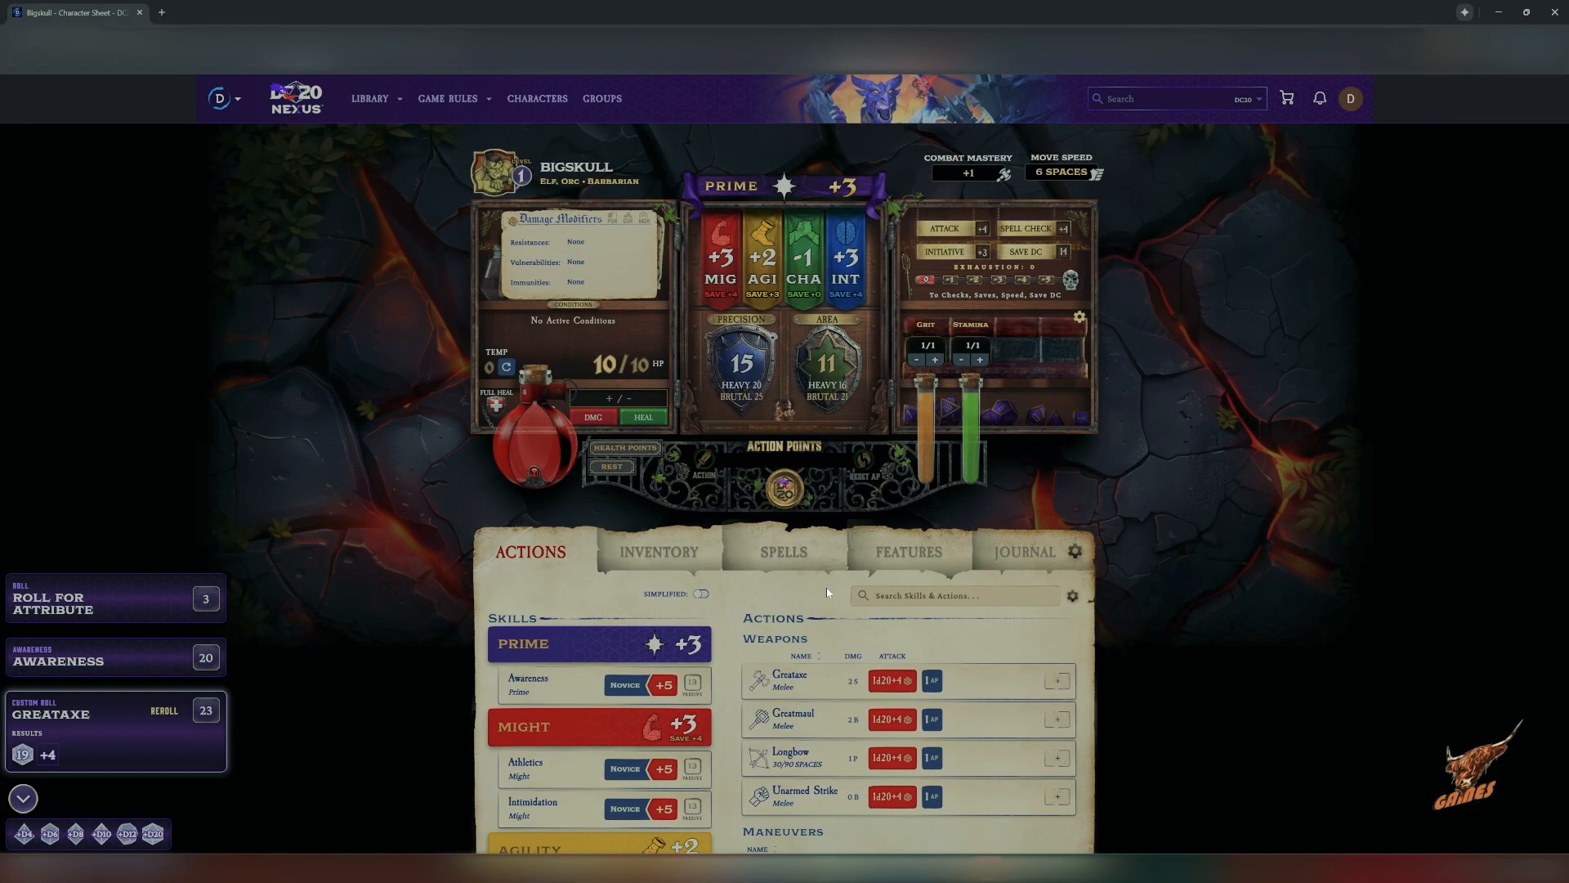
click(859, 480)
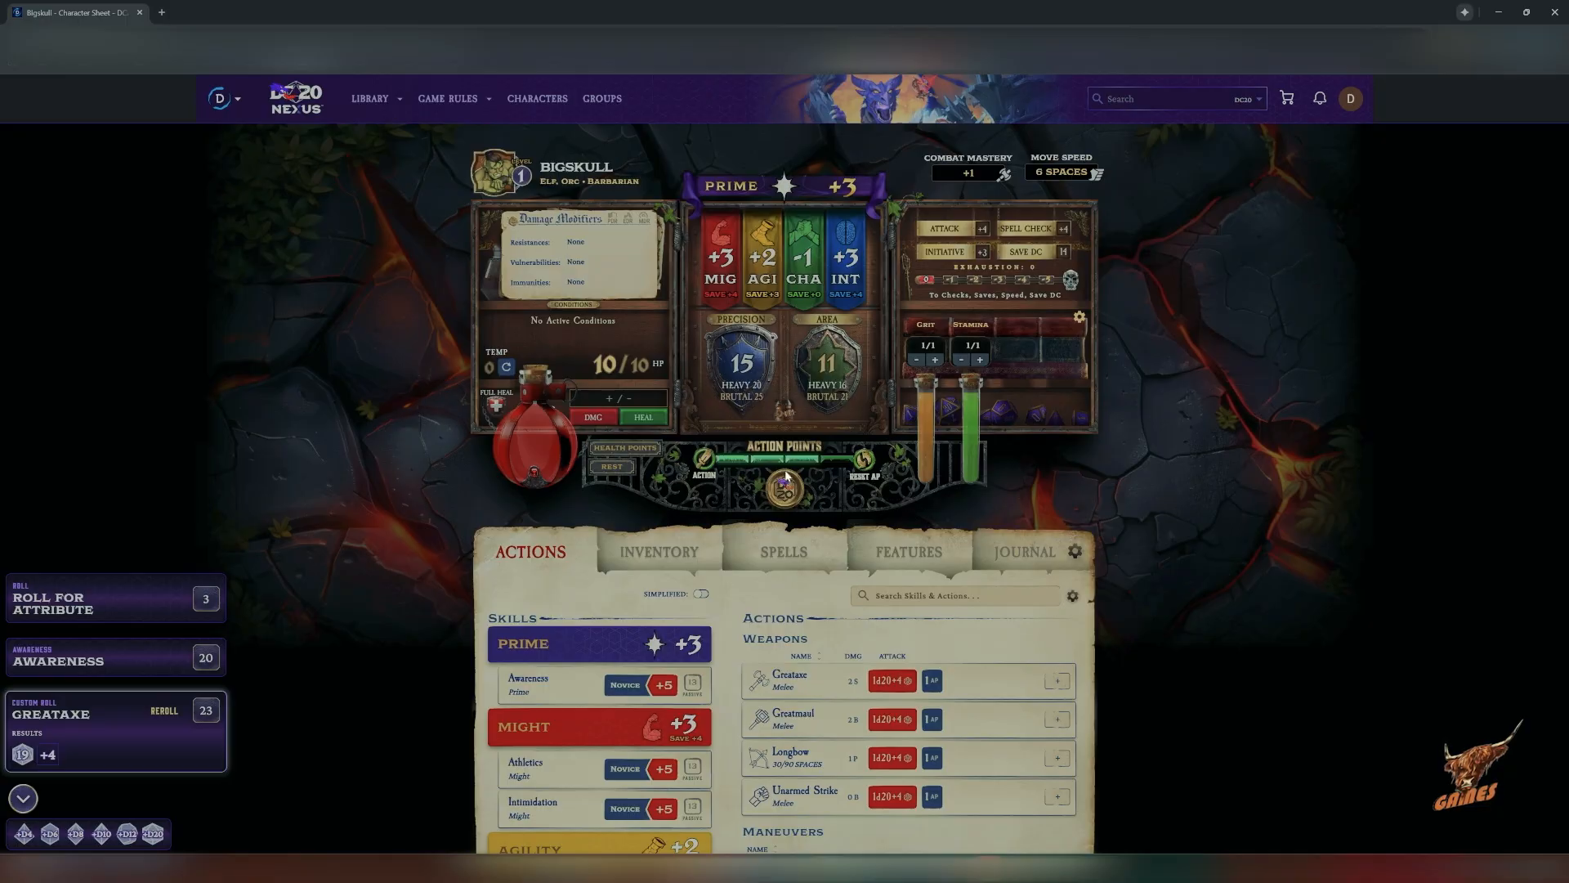
scroll(469, 501, down, 4)
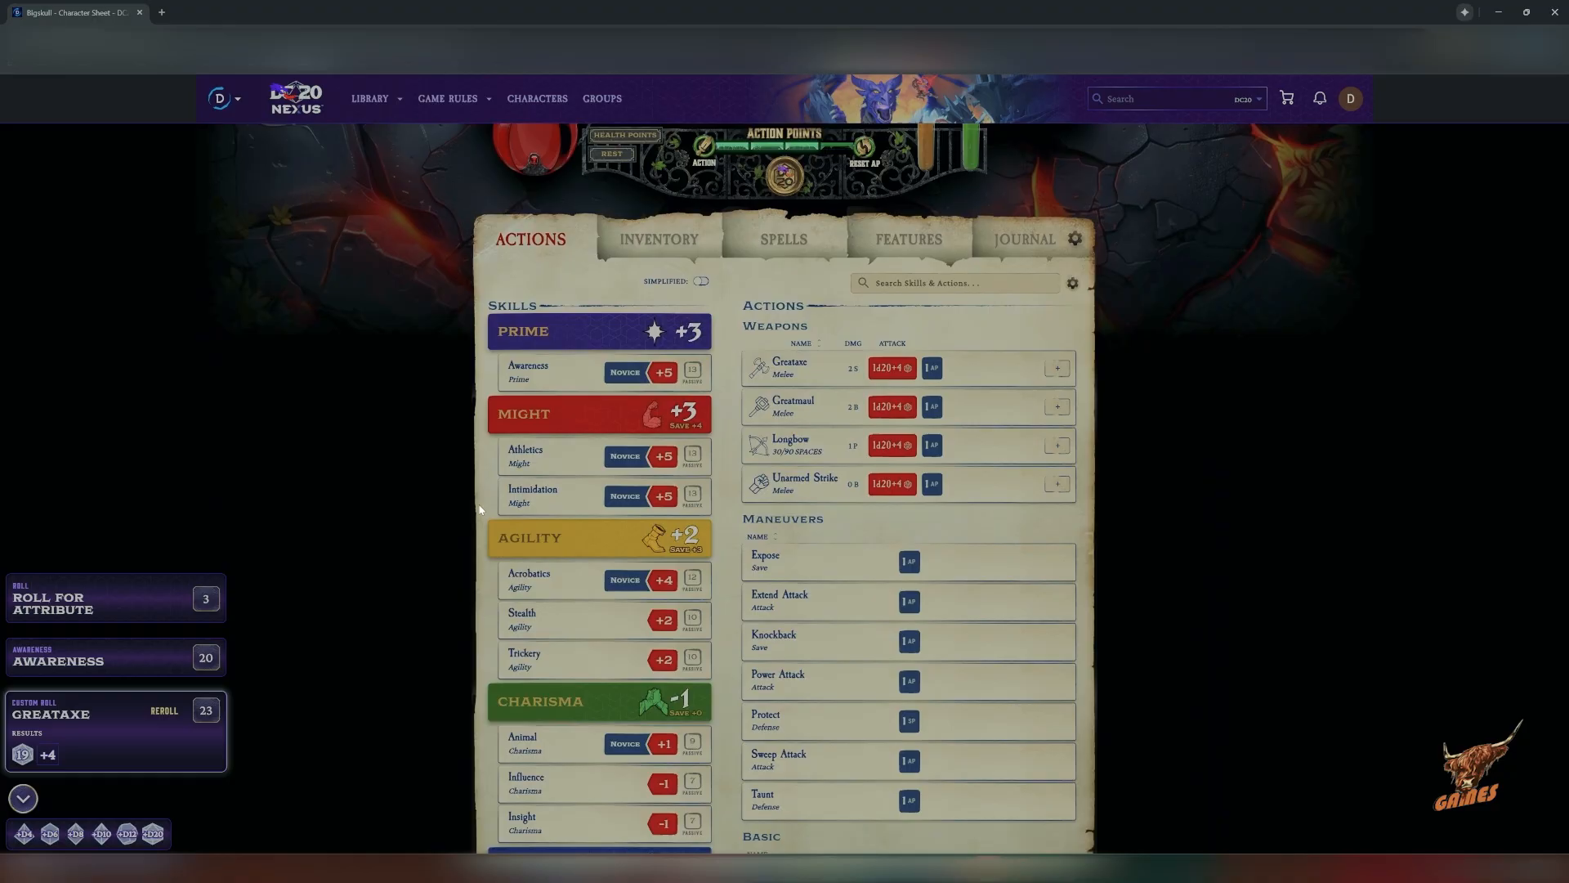
scroll(480, 509, down, 2)
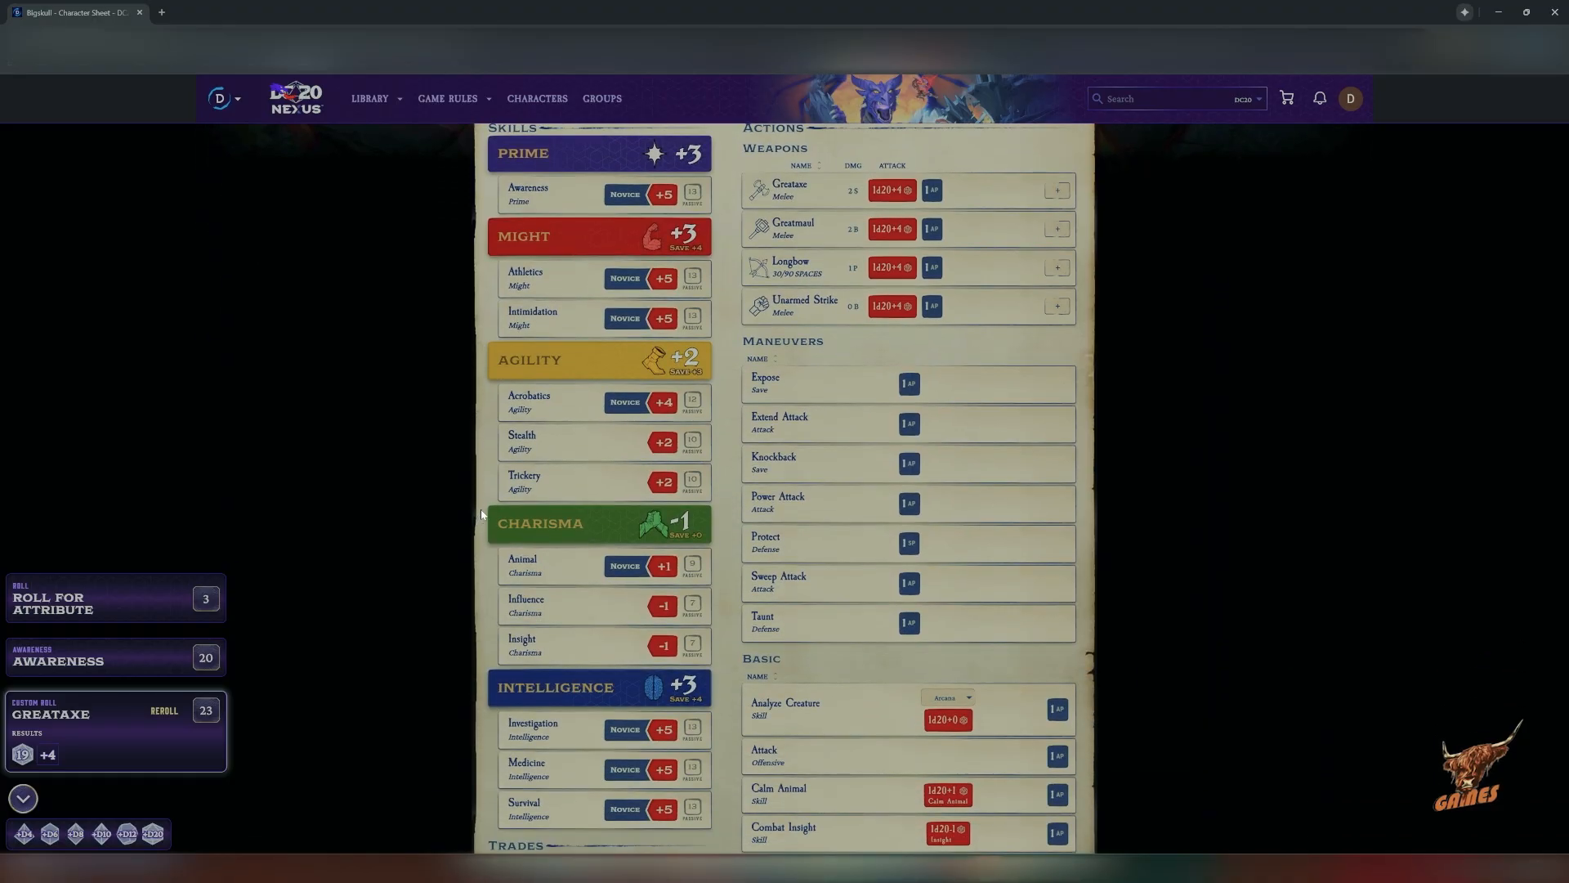
scroll(479, 512, up, 5)
Review the carried weapons and armor in the inventory and try toggling the Defensive (Light) armor's active state.
click(620, 501)
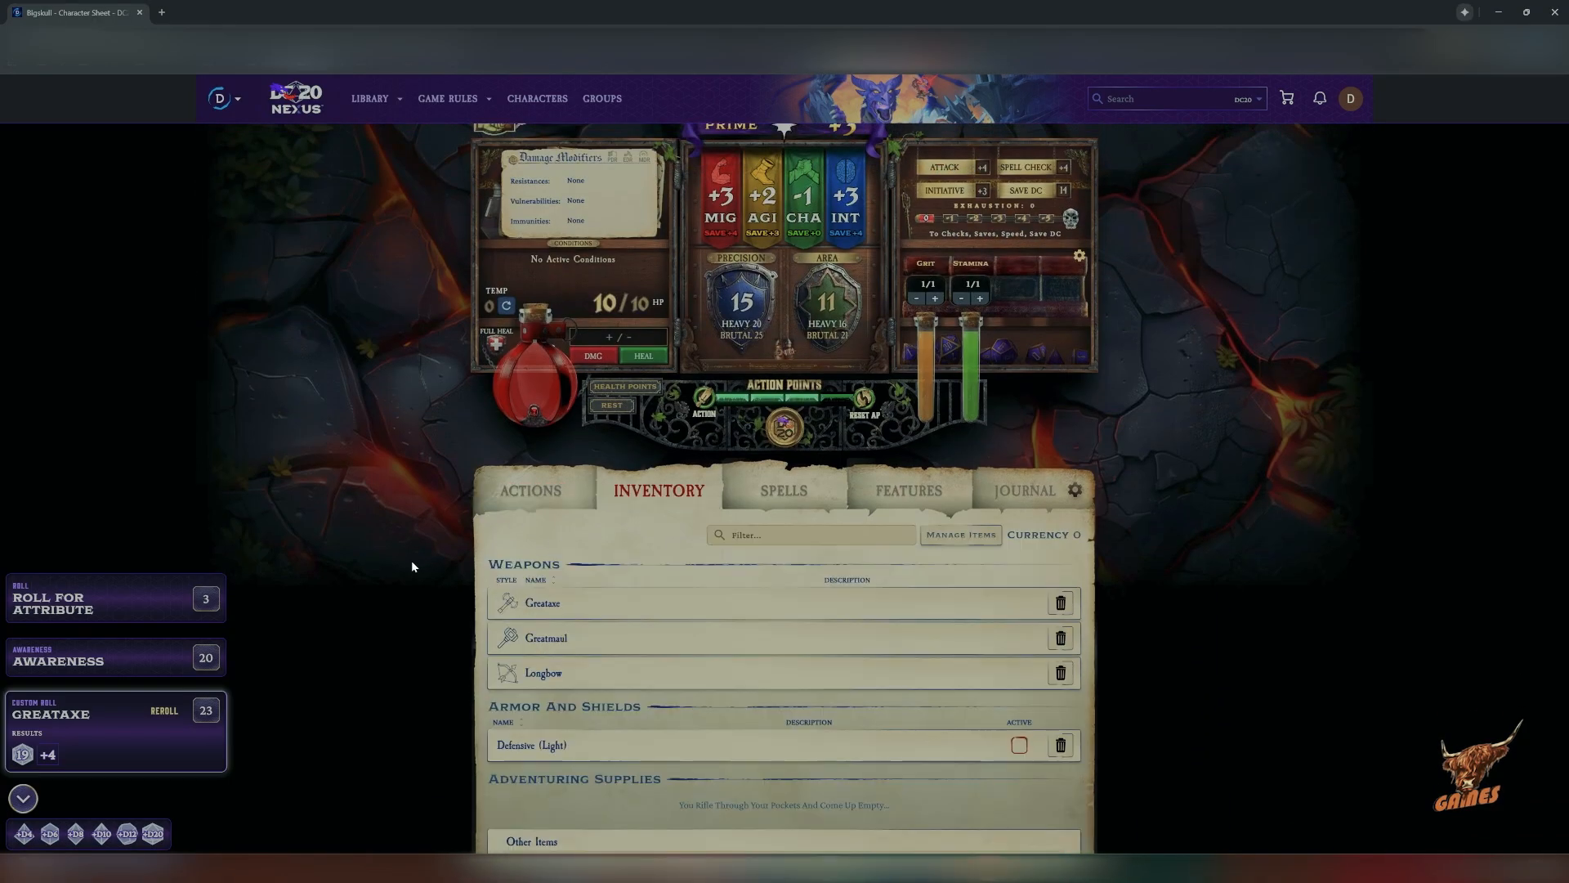
scroll(413, 559, down, 1)
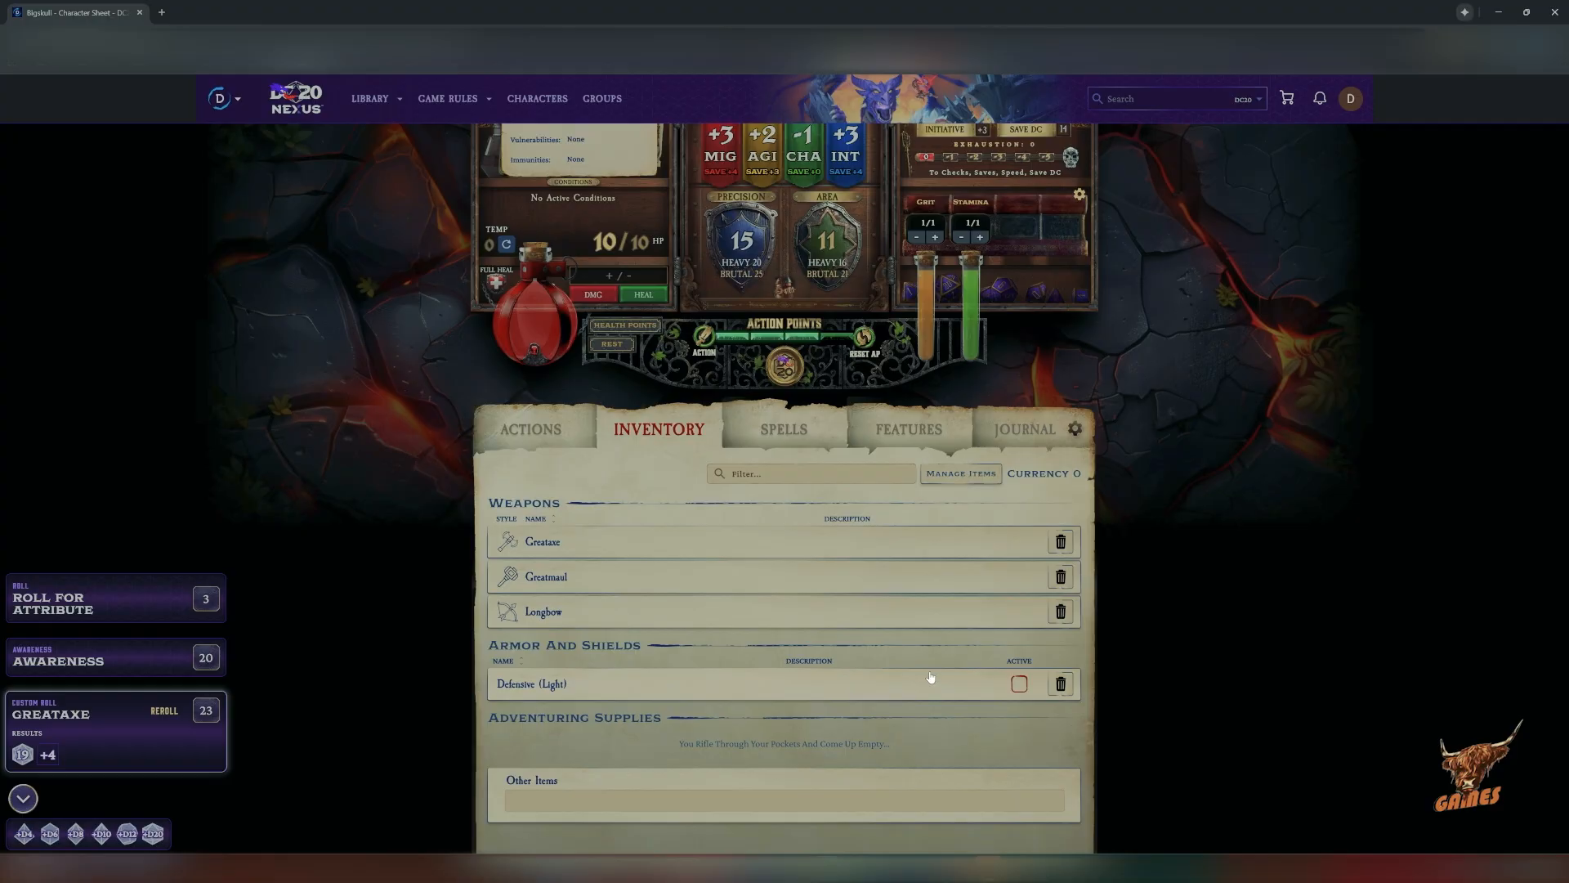
click(1013, 688)
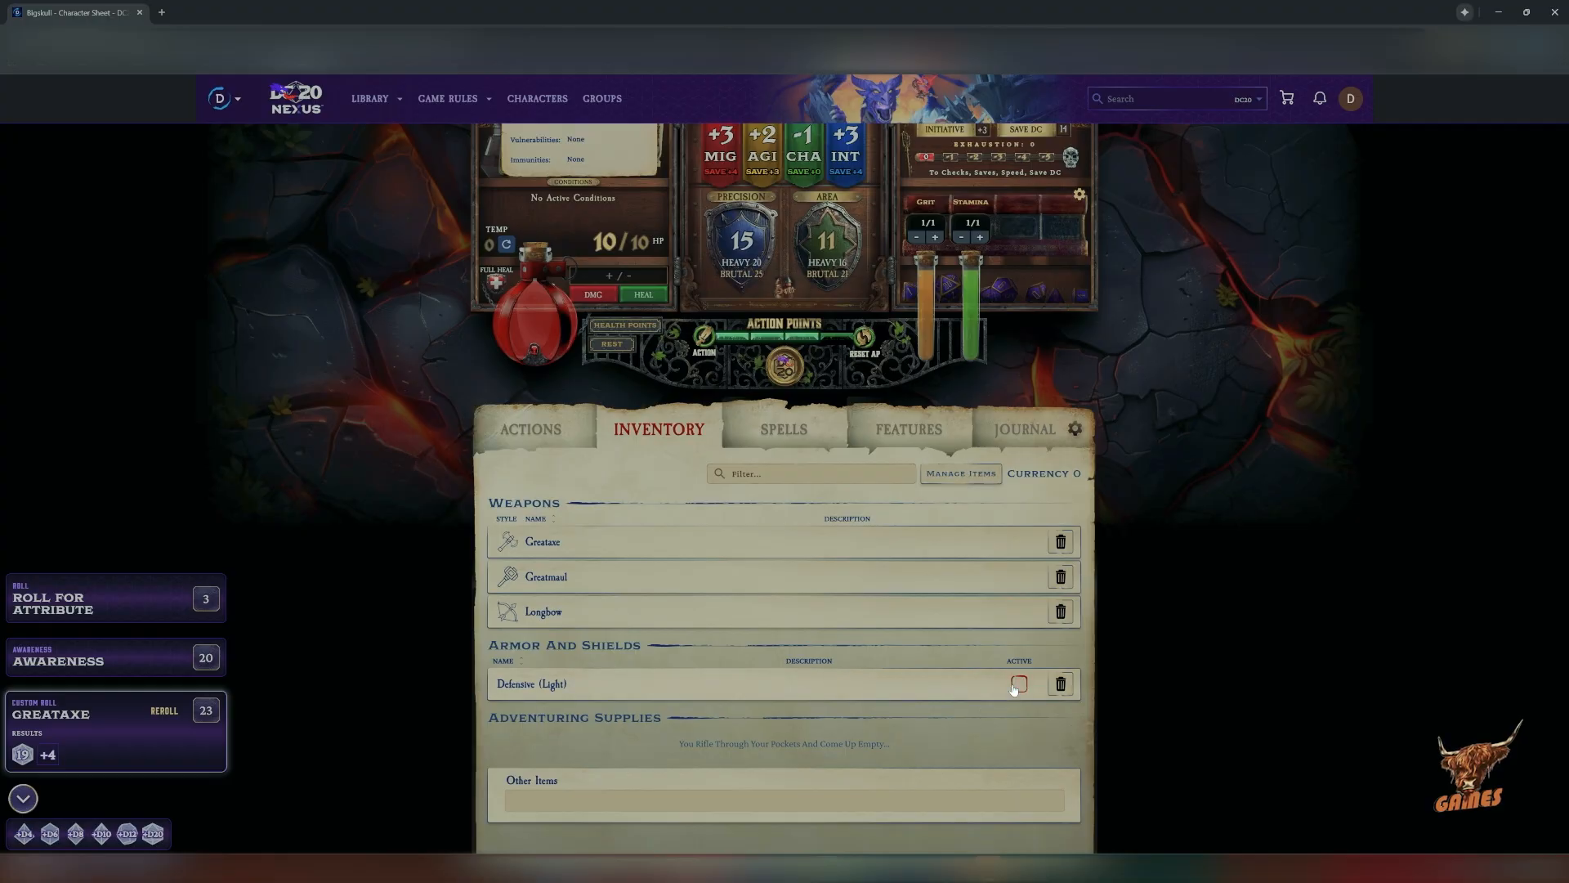
click(1018, 685)
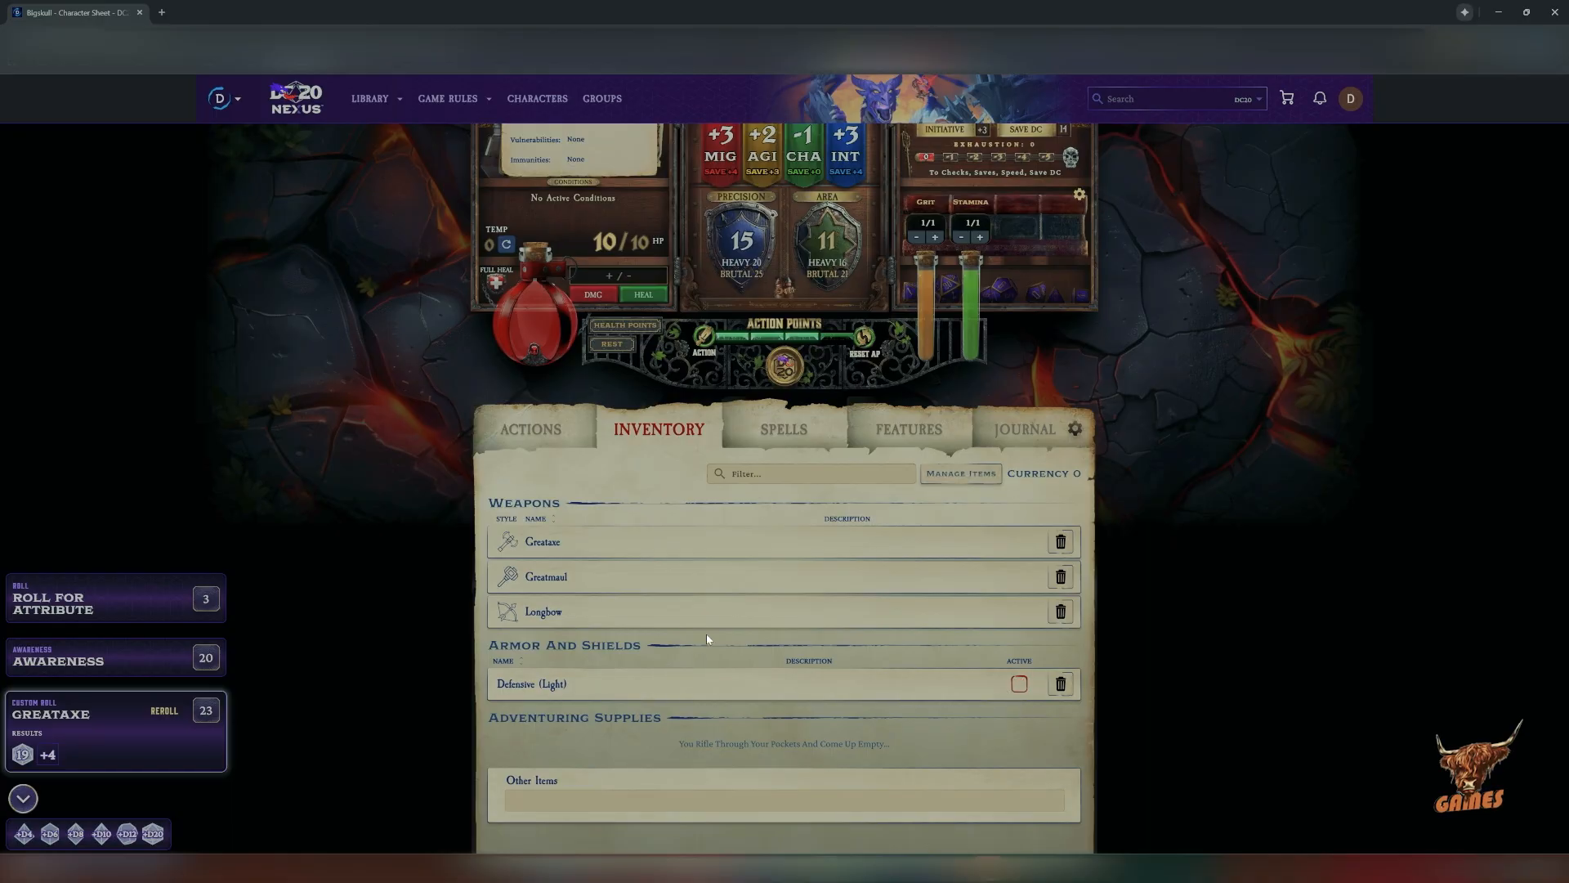
Check the character's spells and examine the list of ancestry and class features.
click(783, 433)
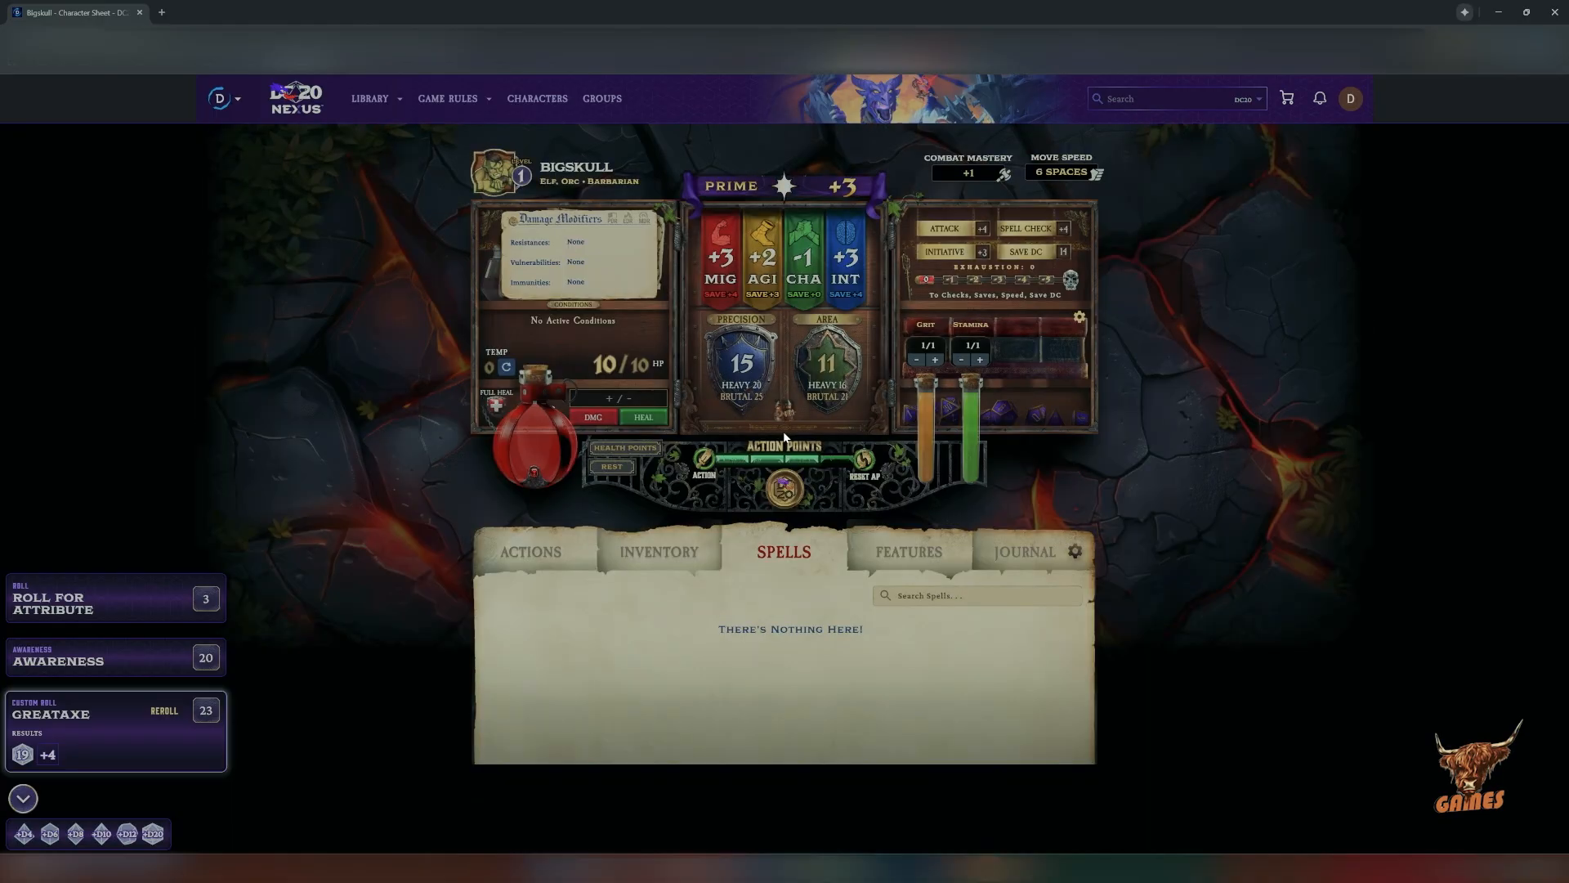
click(908, 552)
scroll(867, 572, down, 3)
scroll(860, 582, down, 1)
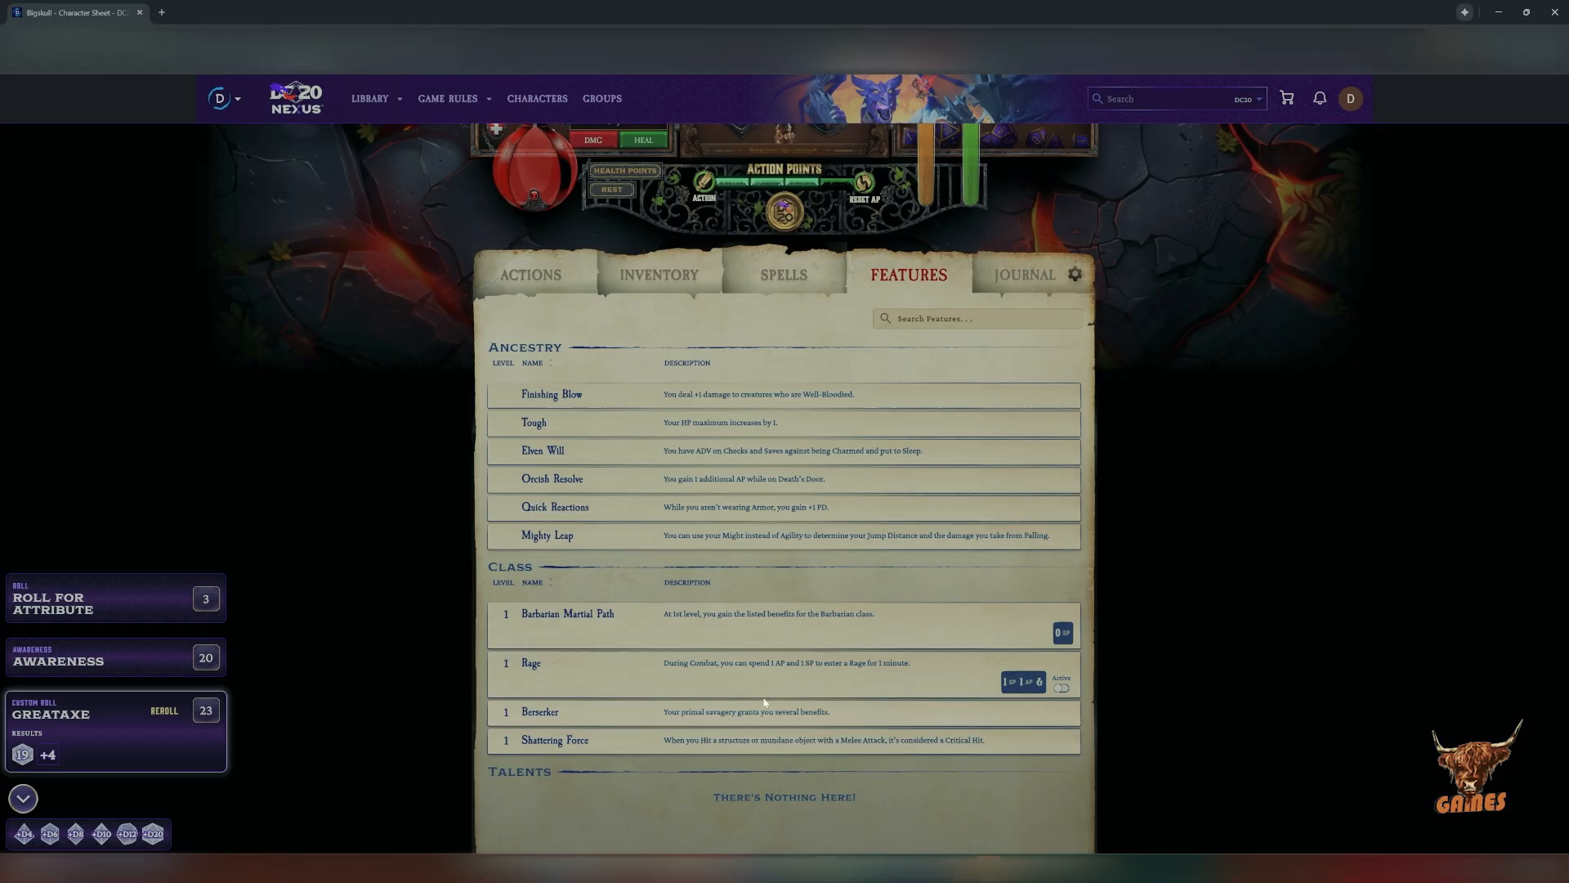
Toggle the Barbarian's Rage class feature to active.
click(1061, 689)
click(1064, 689)
click(1063, 689)
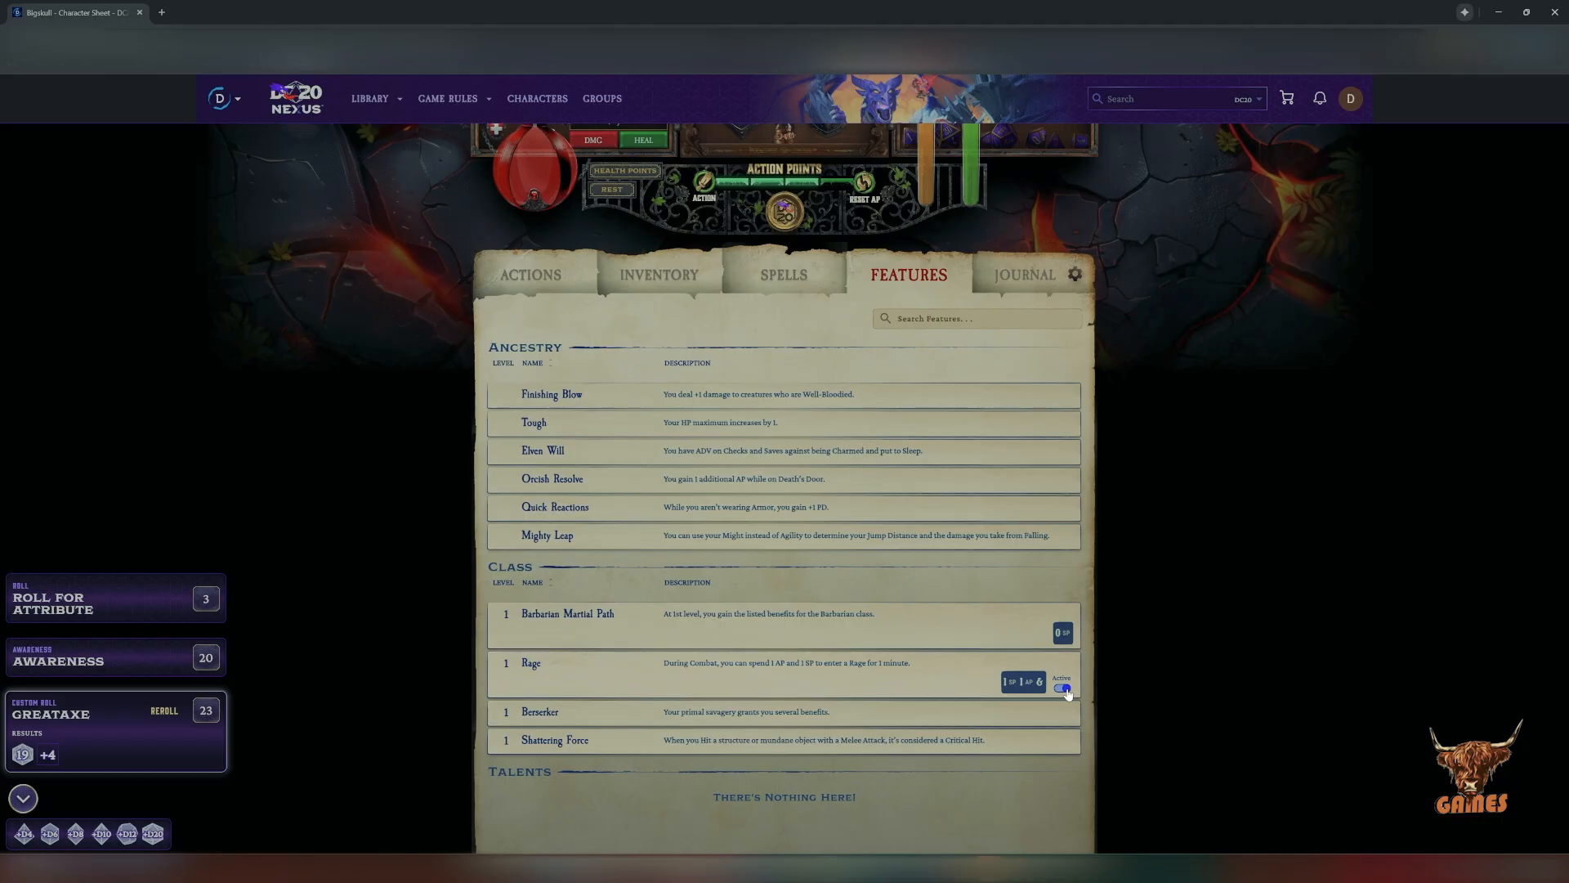
Look at the character's journal and return to the list of skills and actions.
click(1017, 265)
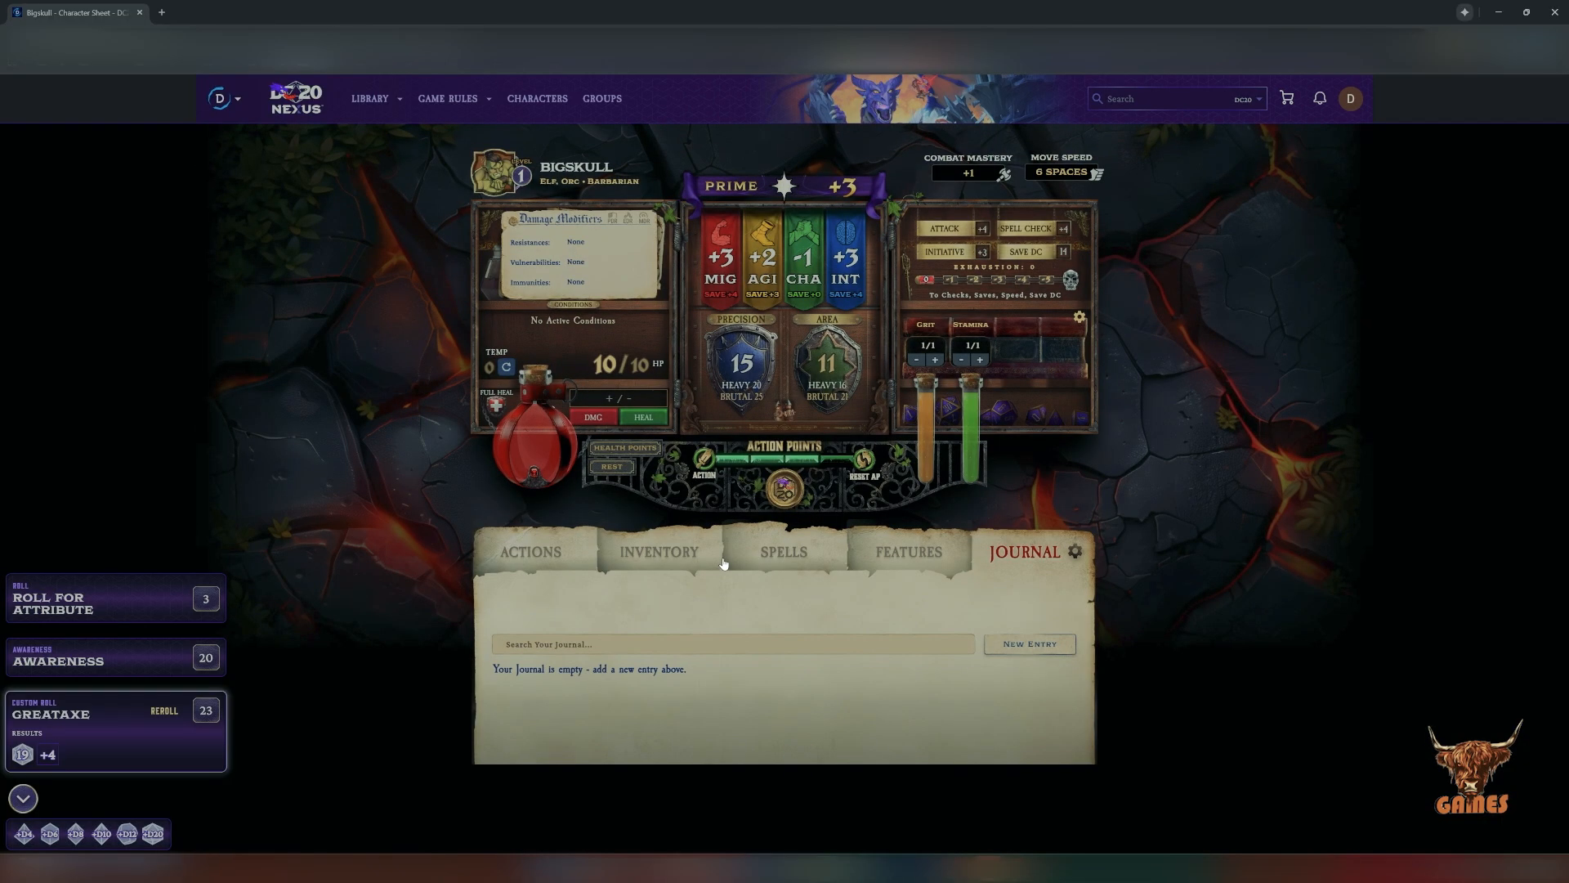
click(532, 552)
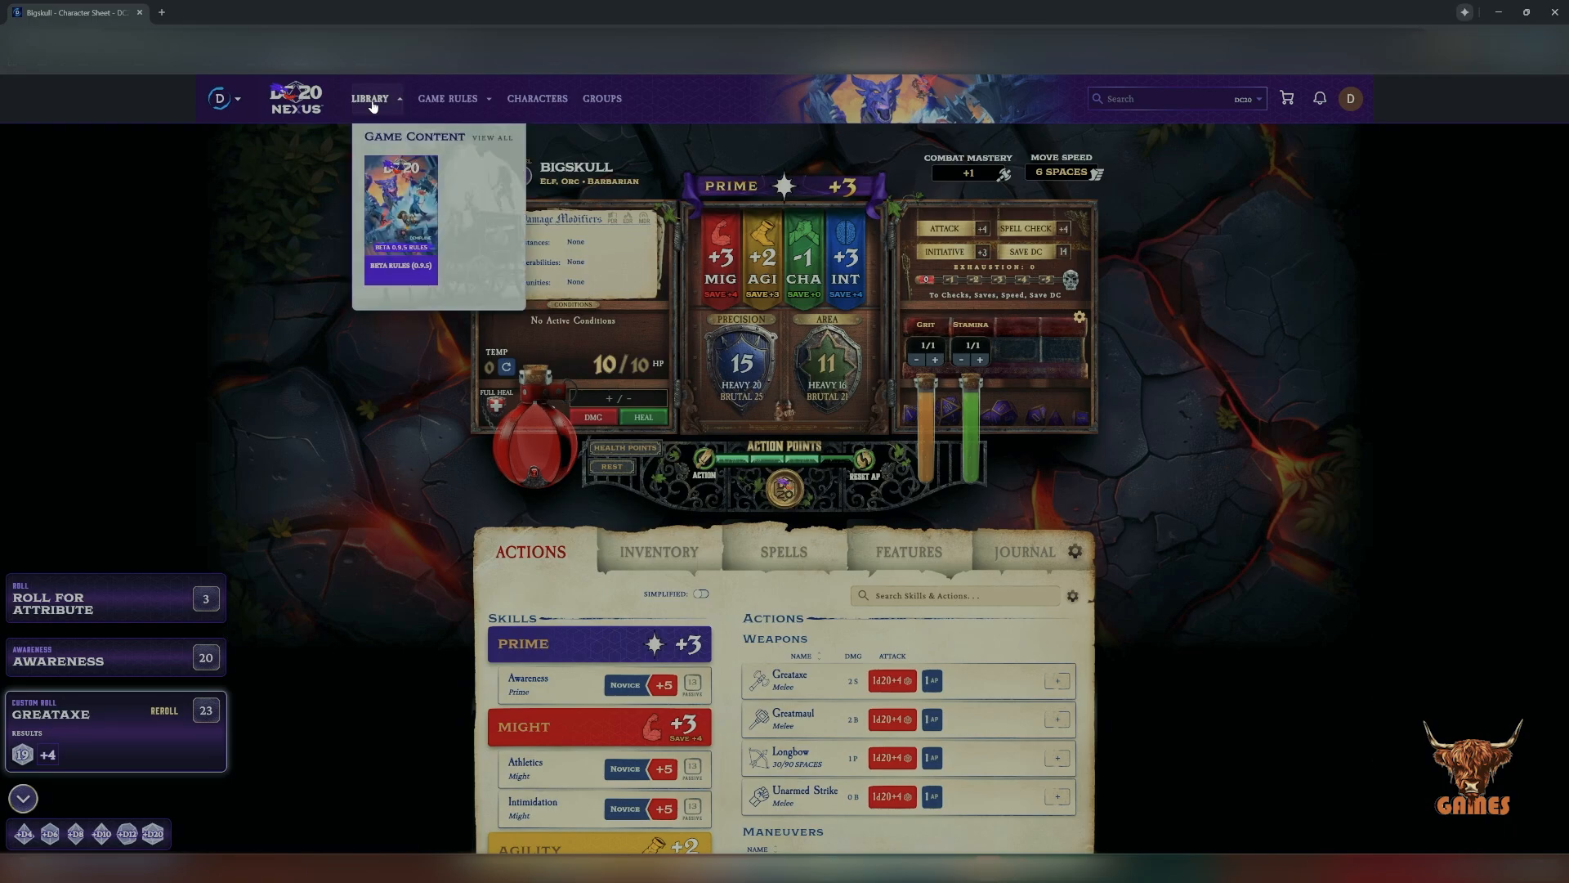
Leave the character sheet and open the overview of all games available on Demiplane.
mouse_move(228, 113)
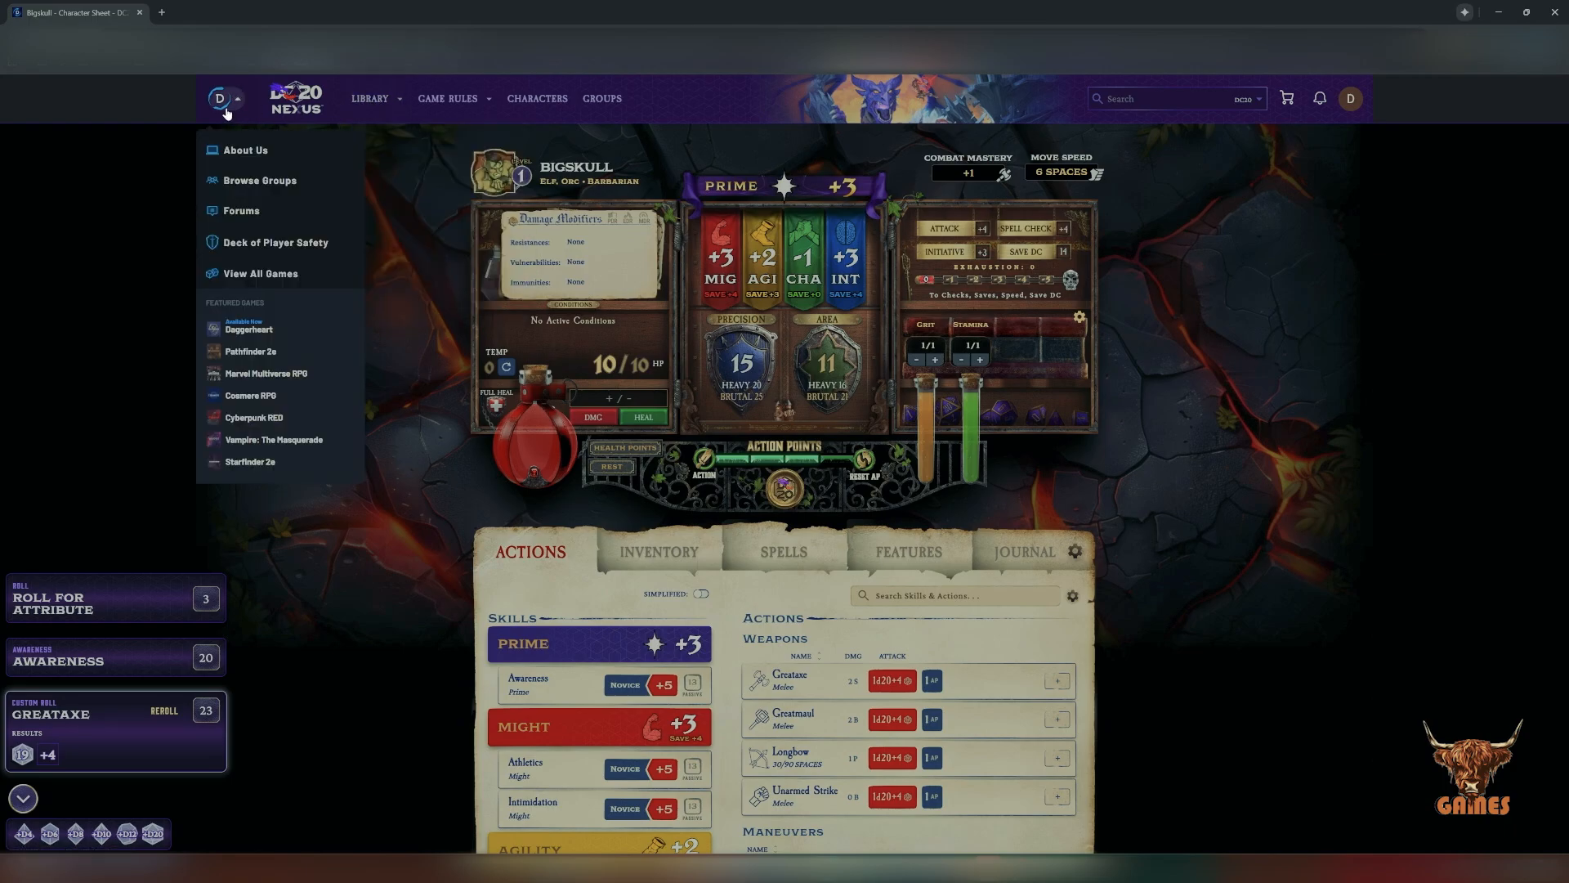
click(257, 277)
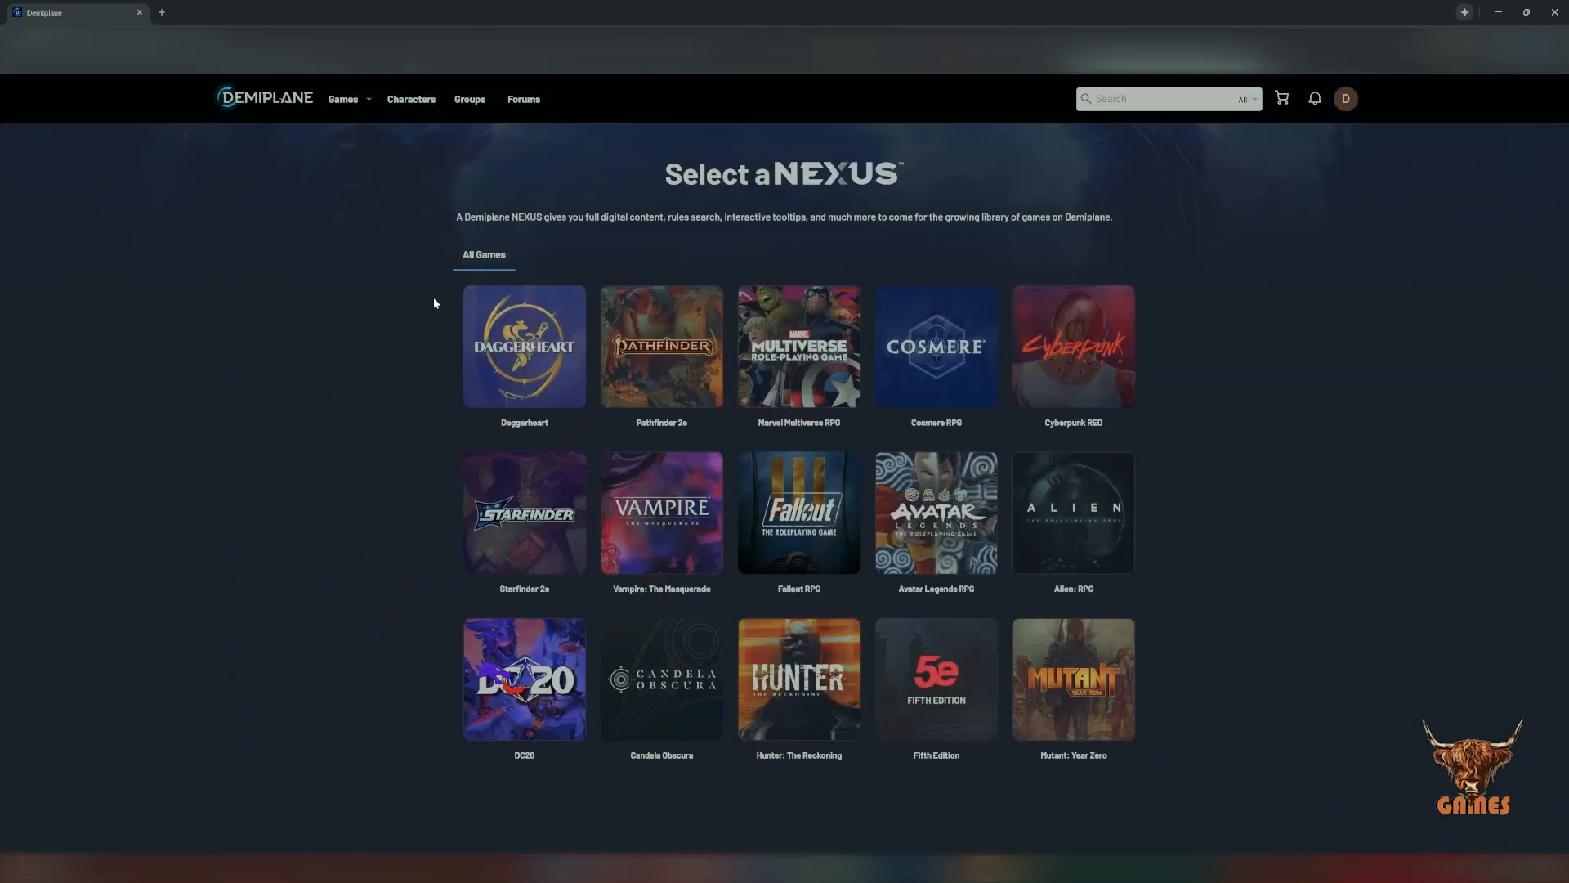